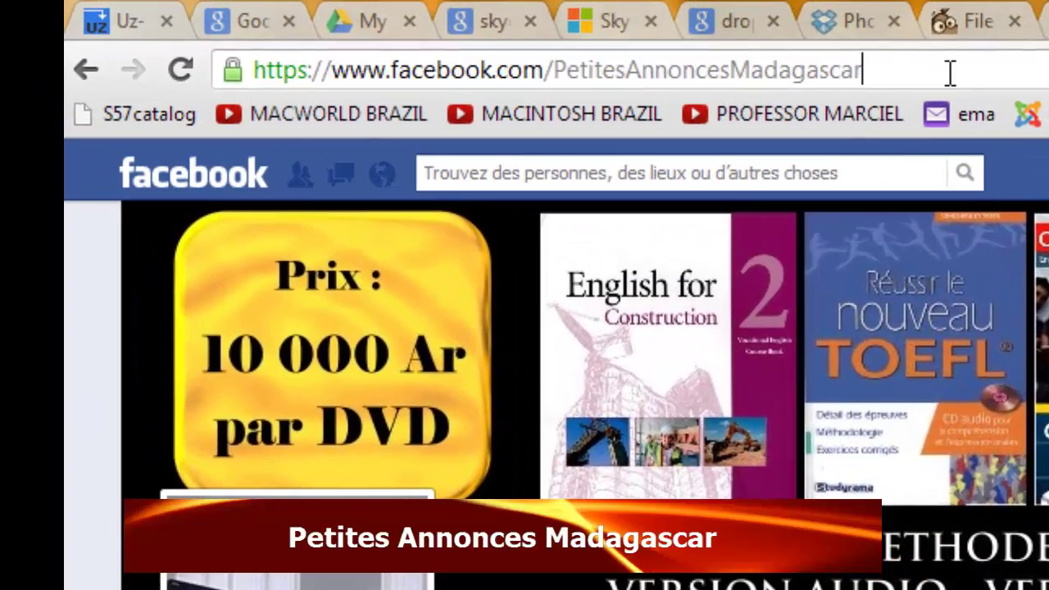
Highlight the PetitesAnnoncesMadagascar page name in the Facebook address, then scroll back to the top.
{"action": "left_click", "coordinate": [453, 34]}
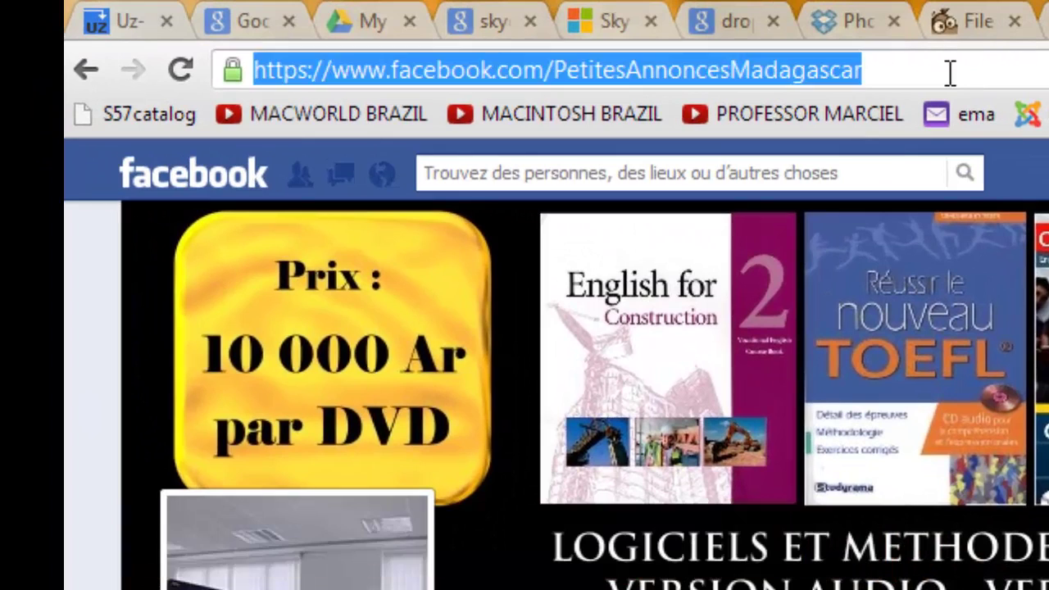
{"action": "left_click", "coordinate": [951, 72]}
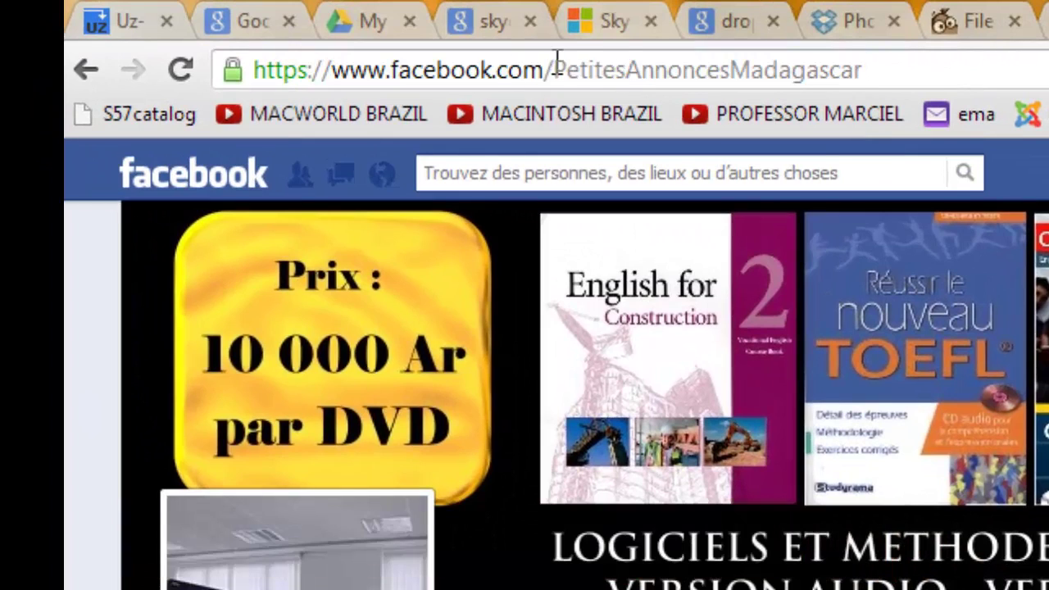
{"action": "left_click_drag", "start_coordinate": [557, 65], "coordinate": [934, 61]}
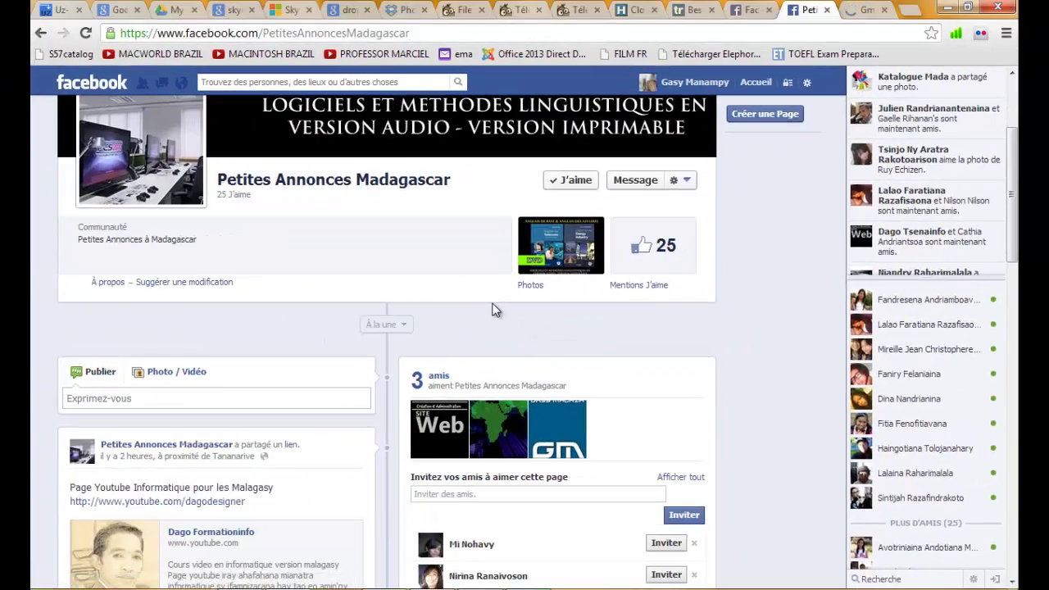
{"action": "scroll", "coordinate": [492, 310], "scroll_direction": "up", "scroll_amount": 1}
{"action": "scroll", "coordinate": [356, 279], "scroll_direction": "up", "scroll_amount": 1}
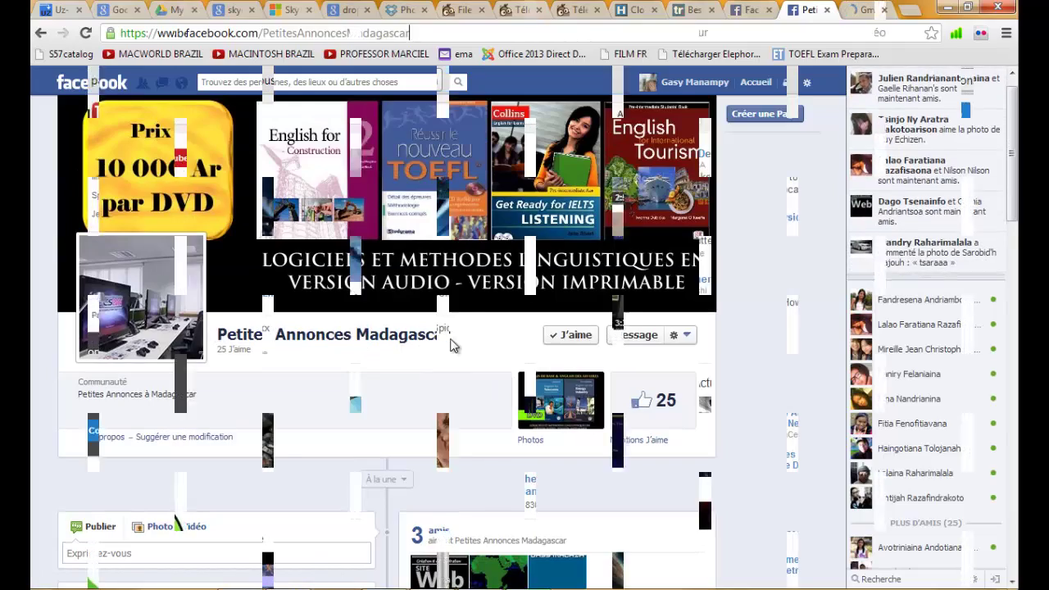
Go to youtube.com/dagodesigner in the address bar.
{"action": "left_click", "coordinate": [400, 35]}
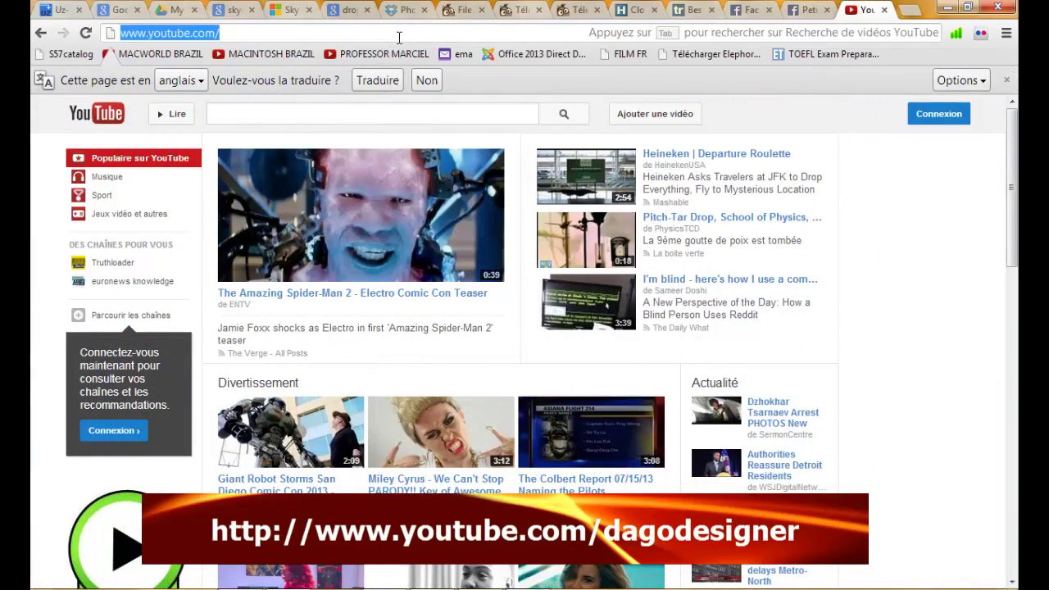
{"action": "left_click", "coordinate": [485, 45]}
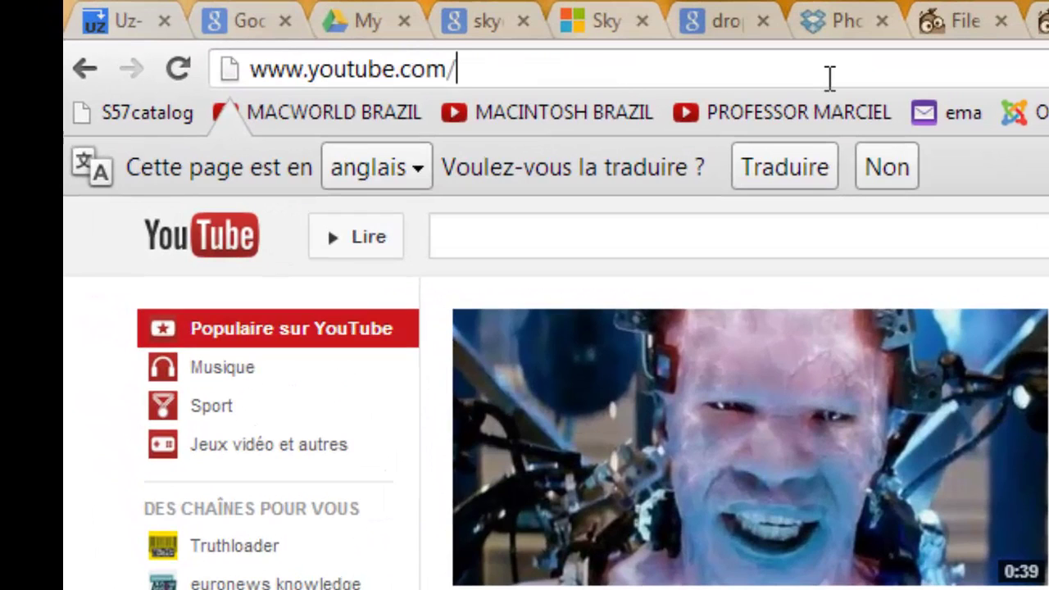
{"action": "type", "text": "dagod"}
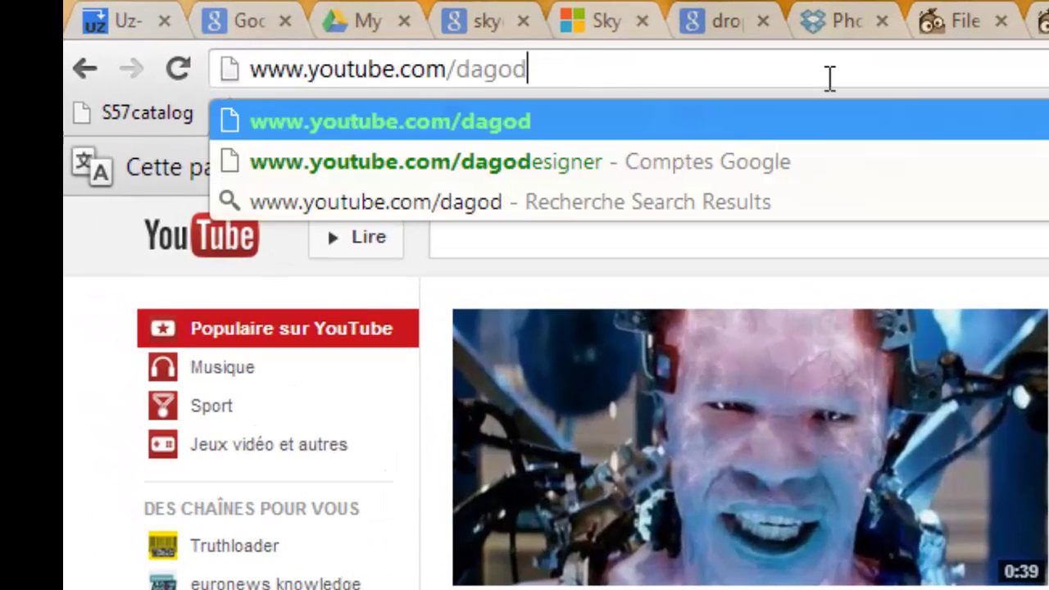
{"action": "type", "text": "esigner"}
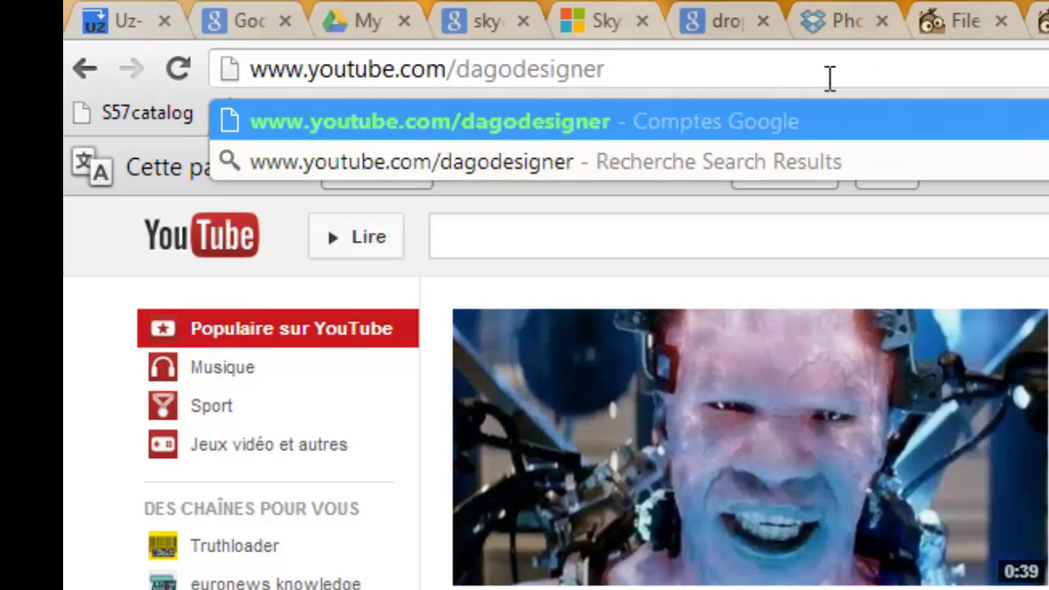
{"action": "key", "text": "Return"}
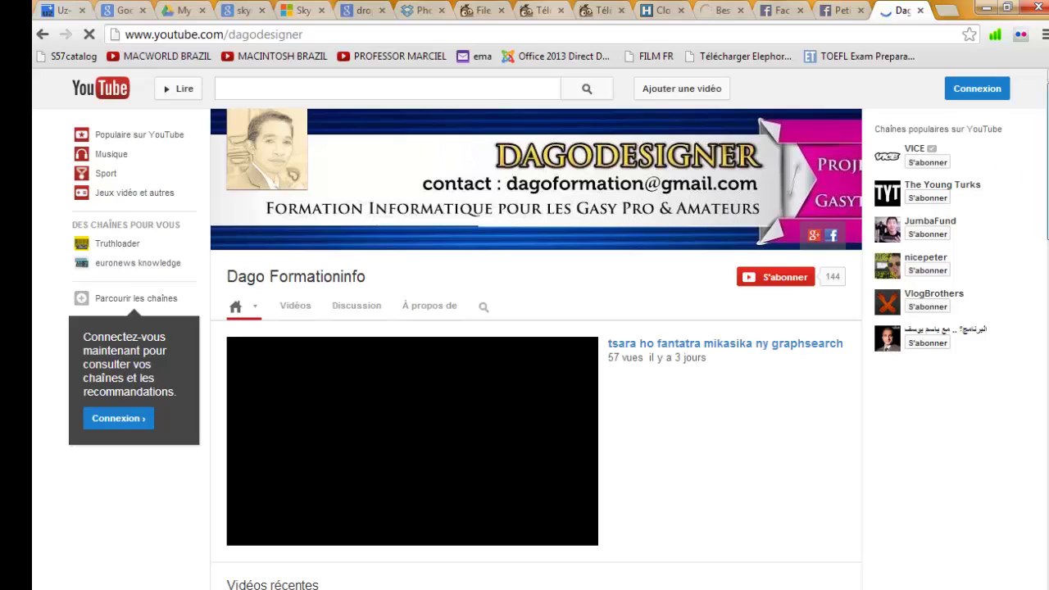
Scroll through the dagodesigner channel's Photoshop and Illustrator playlists and back to the top.
{"action": "scroll", "coordinate": [541, 328], "scroll_direction": "down", "scroll_amount": 4}
{"action": "scroll", "coordinate": [541, 328], "scroll_direction": "down", "scroll_amount": 2}
{"action": "scroll", "coordinate": [541, 328], "scroll_direction": "down", "scroll_amount": 2}
{"action": "scroll", "coordinate": [541, 328], "scroll_direction": "down", "scroll_amount": 1}
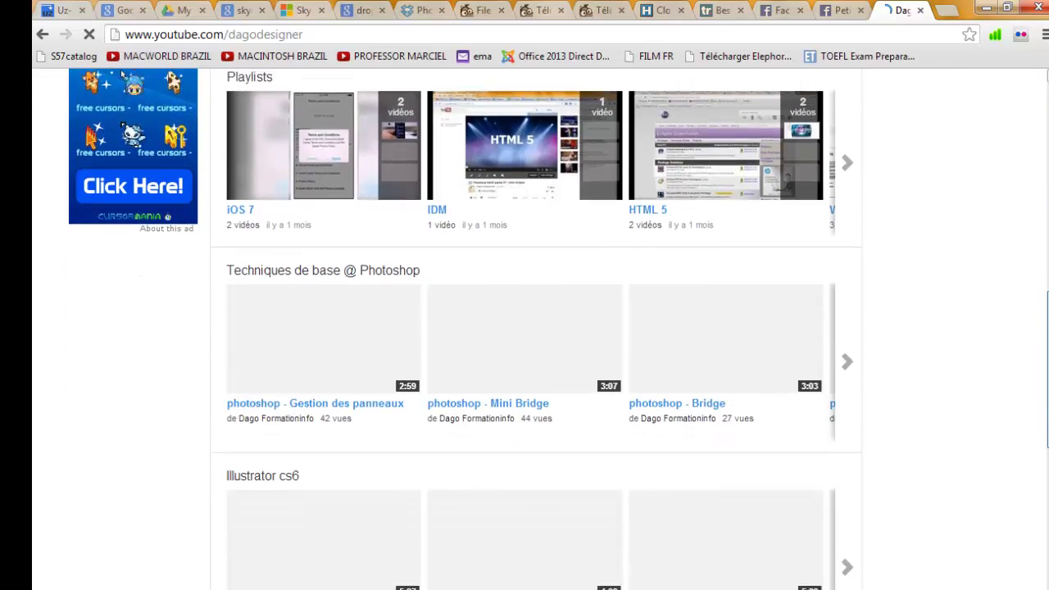
{"action": "scroll", "coordinate": [540, 328], "scroll_direction": "down", "scroll_amount": 1}
{"action": "scroll", "coordinate": [541, 328], "scroll_direction": "up", "scroll_amount": 1}
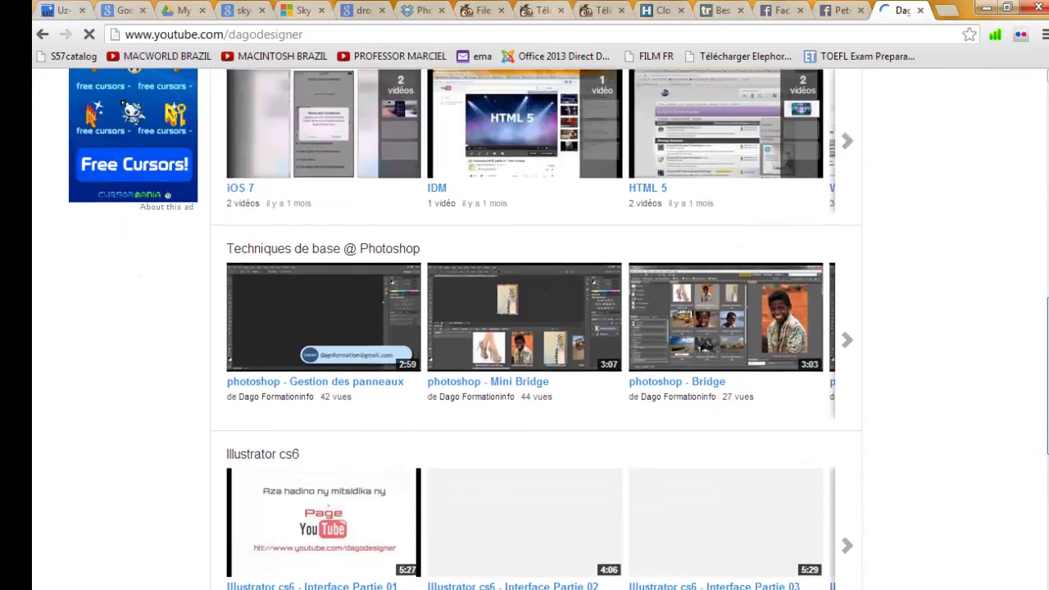
{"action": "scroll", "coordinate": [541, 328], "scroll_direction": "up", "scroll_amount": 5}
{"action": "scroll", "coordinate": [541, 328], "scroll_direction": "up", "scroll_amount": 1}
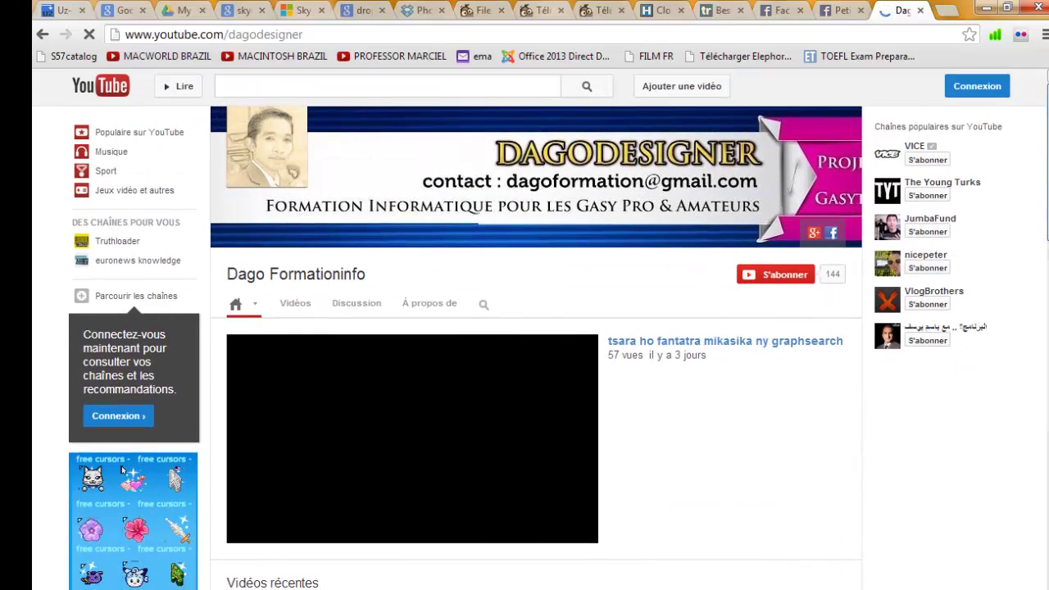
{"action": "scroll", "coordinate": [541, 328], "scroll_direction": "down", "scroll_amount": 1}
{"action": "scroll", "coordinate": [541, 328], "scroll_direction": "down", "scroll_amount": 7}
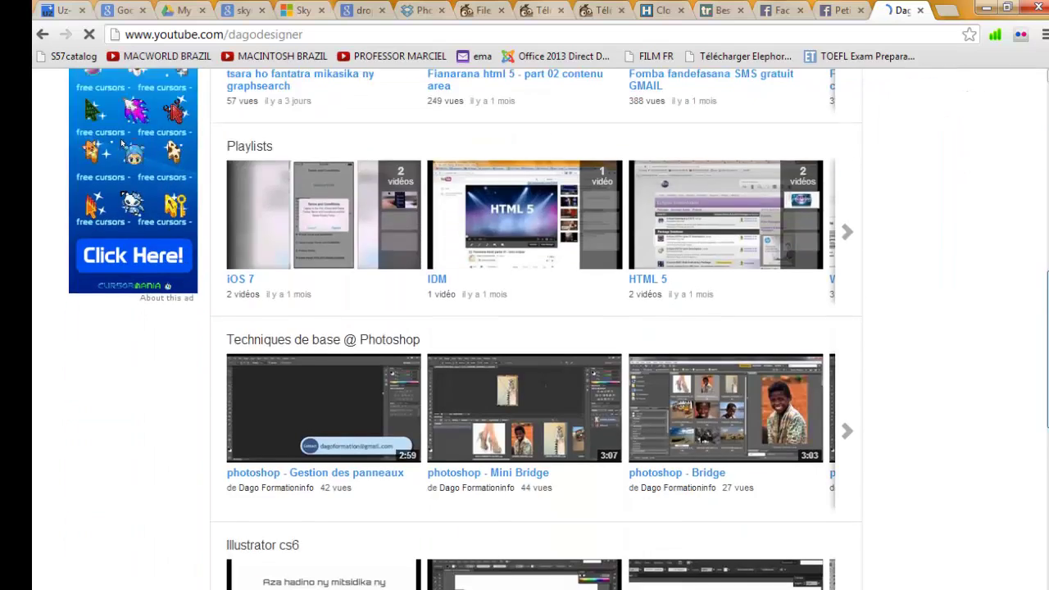
{"action": "scroll", "coordinate": [541, 328], "scroll_direction": "down", "scroll_amount": 3}
{"action": "scroll", "coordinate": [541, 328], "scroll_direction": "down", "scroll_amount": 1}
{"action": "scroll", "coordinate": [541, 328], "scroll_direction": "up", "scroll_amount": 1}
{"action": "scroll", "coordinate": [541, 327], "scroll_direction": "up", "scroll_amount": 2}
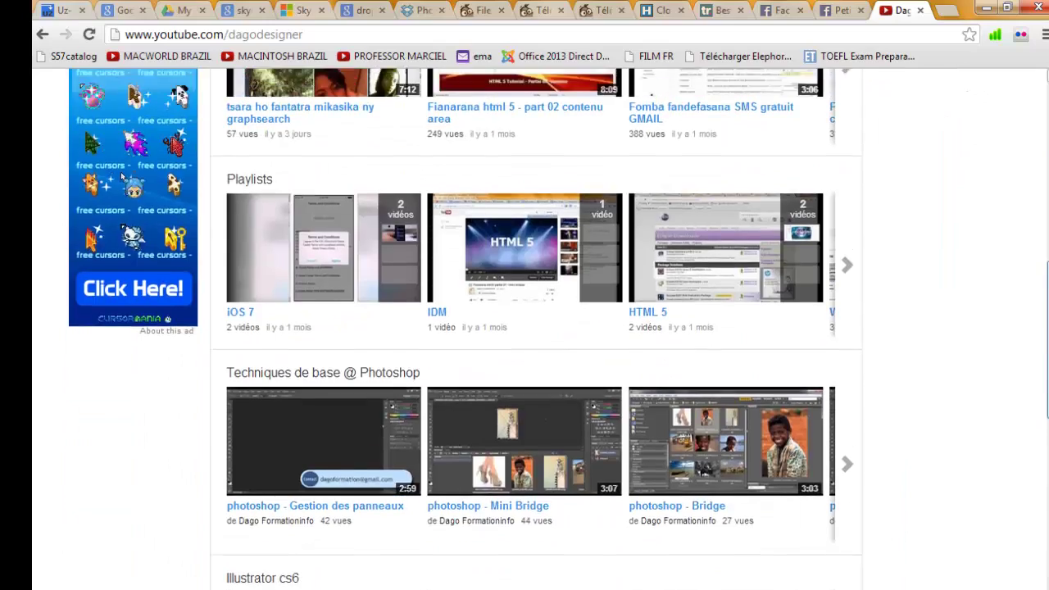
{"action": "scroll", "coordinate": [541, 328], "scroll_direction": "up", "scroll_amount": 8}
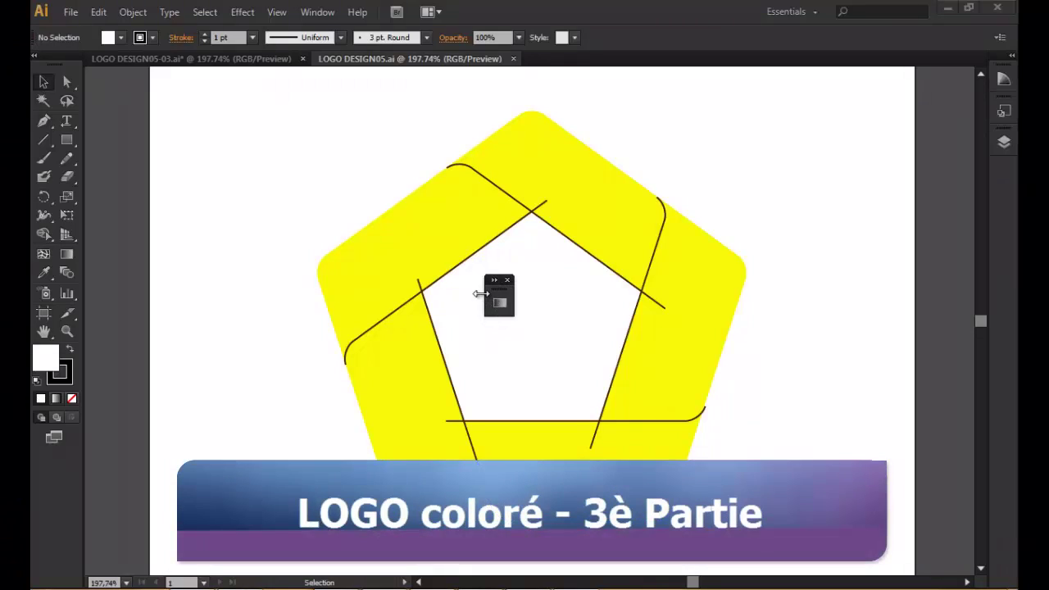
Drag the floating Gradient panel to the right, clear of the yellow pentagon ring.
{"action": "left_click_drag", "start_coordinate": [492, 283], "coordinate": [808, 157]}
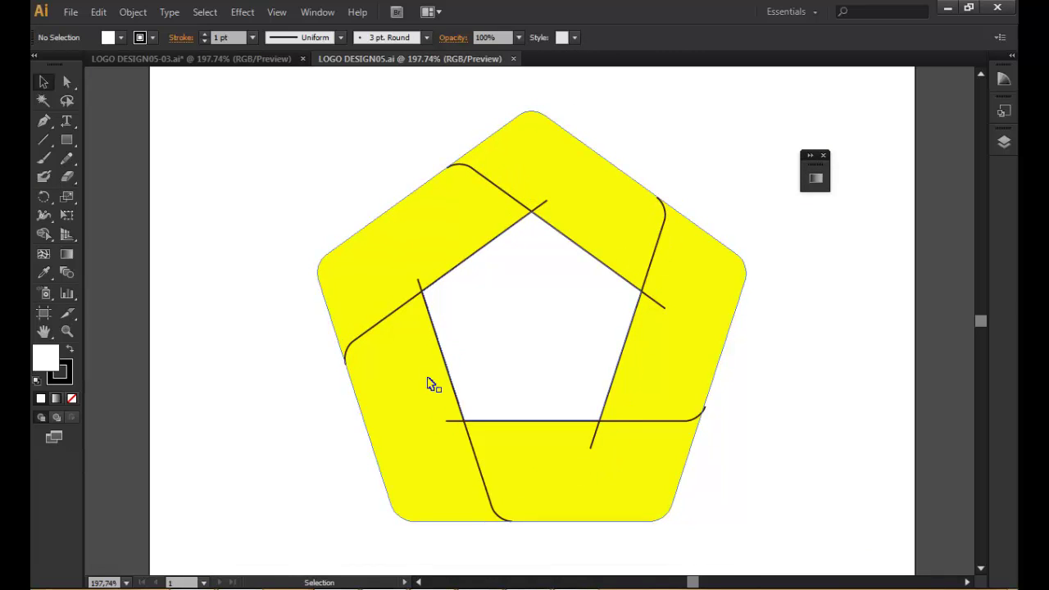
Select all artwork and apply Pathfinder Divide to cut the ring along the five lines.
{"action": "left_click", "coordinate": [205, 12]}
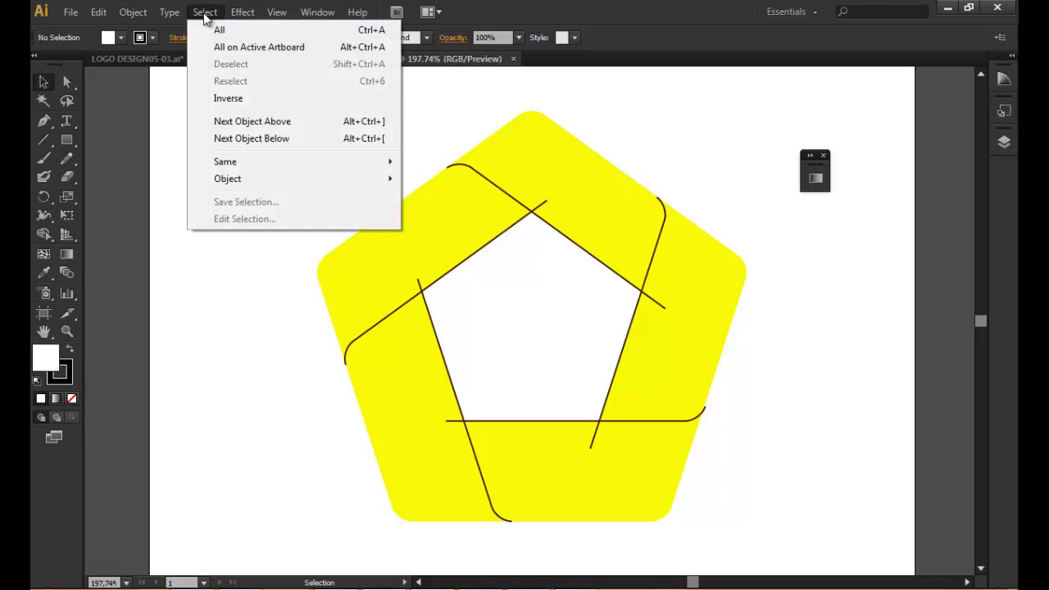
{"action": "left_click", "coordinate": [209, 28]}
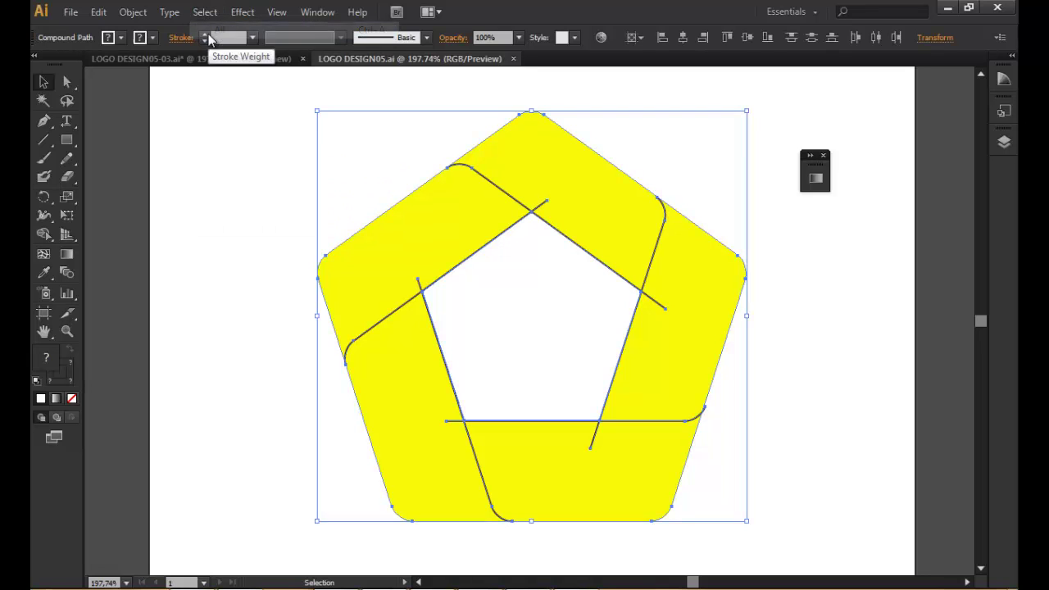
{"action": "left_click", "coordinate": [318, 11]}
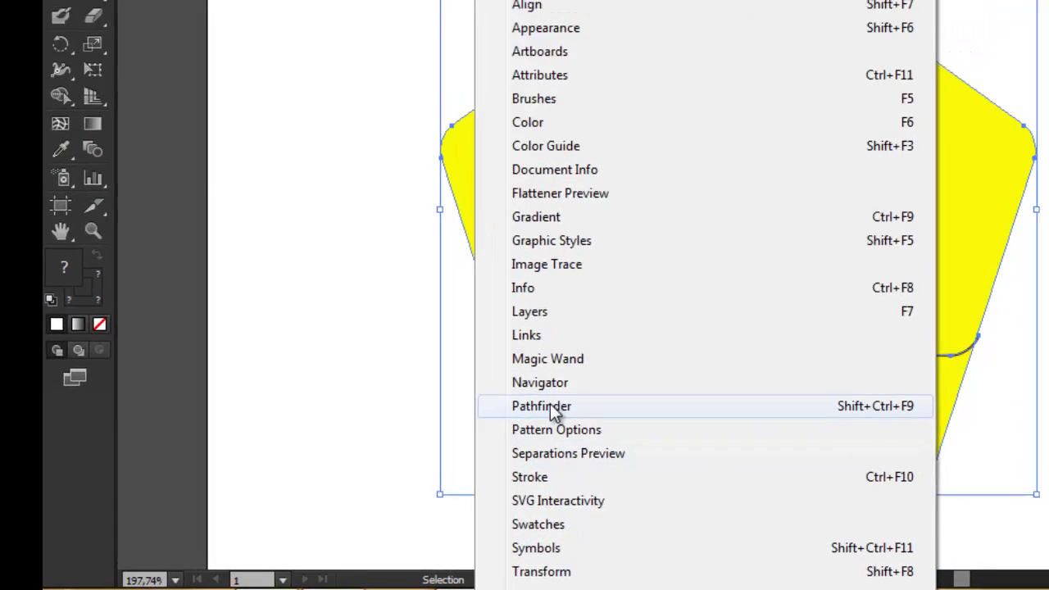
{"action": "left_click", "coordinate": [551, 407]}
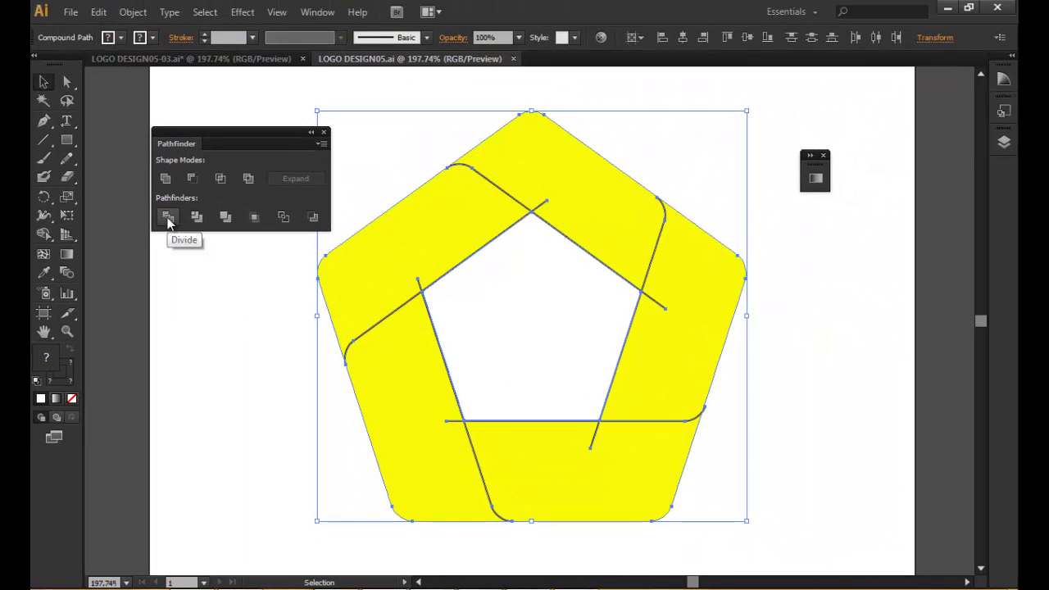
{"action": "left_click", "coordinate": [168, 218]}
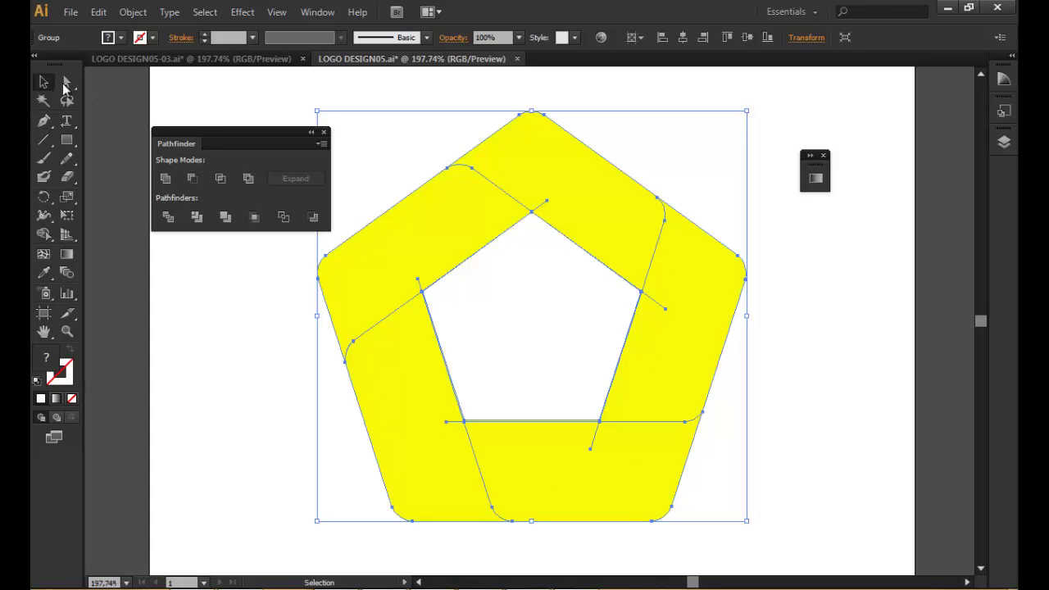
Ungroup the divided ring and select individual pieces to inspect them.
{"action": "right_click", "coordinate": [499, 227]}
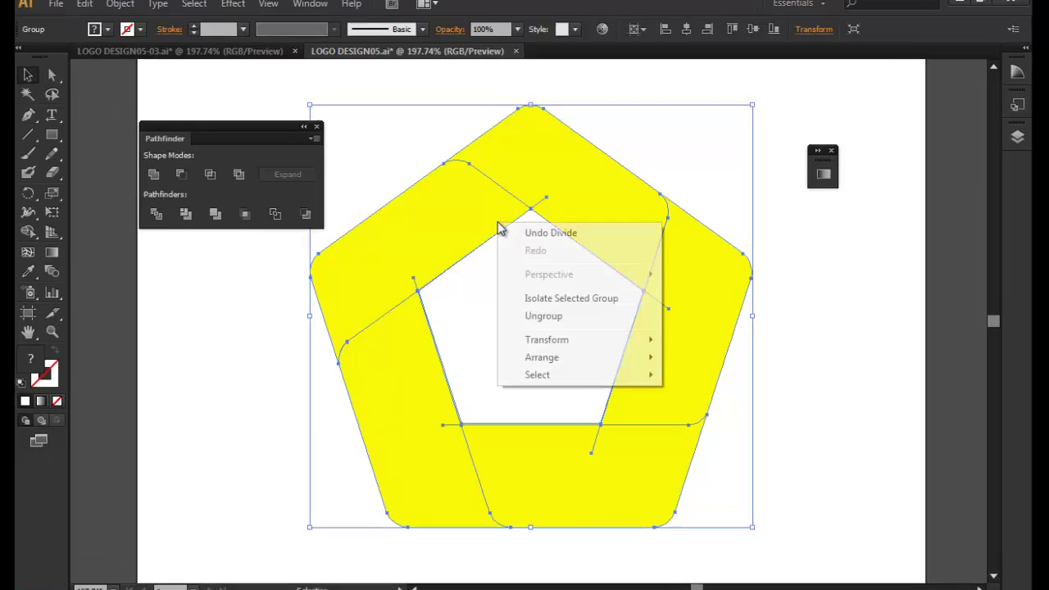
{"action": "left_click", "coordinate": [531, 320]}
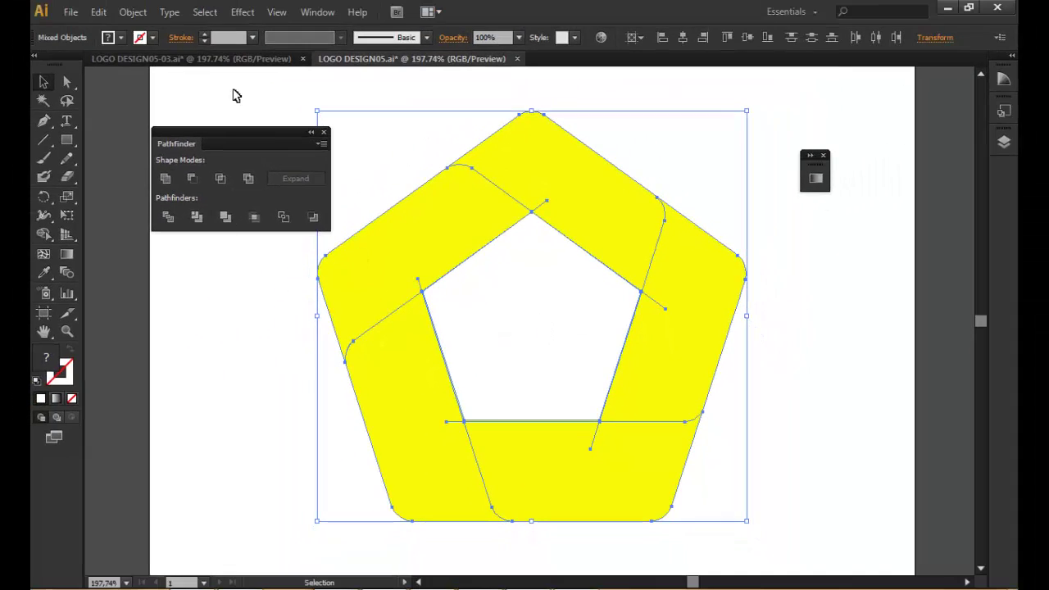
{"action": "left_click", "coordinate": [235, 96]}
{"action": "left_click", "coordinate": [416, 412]}
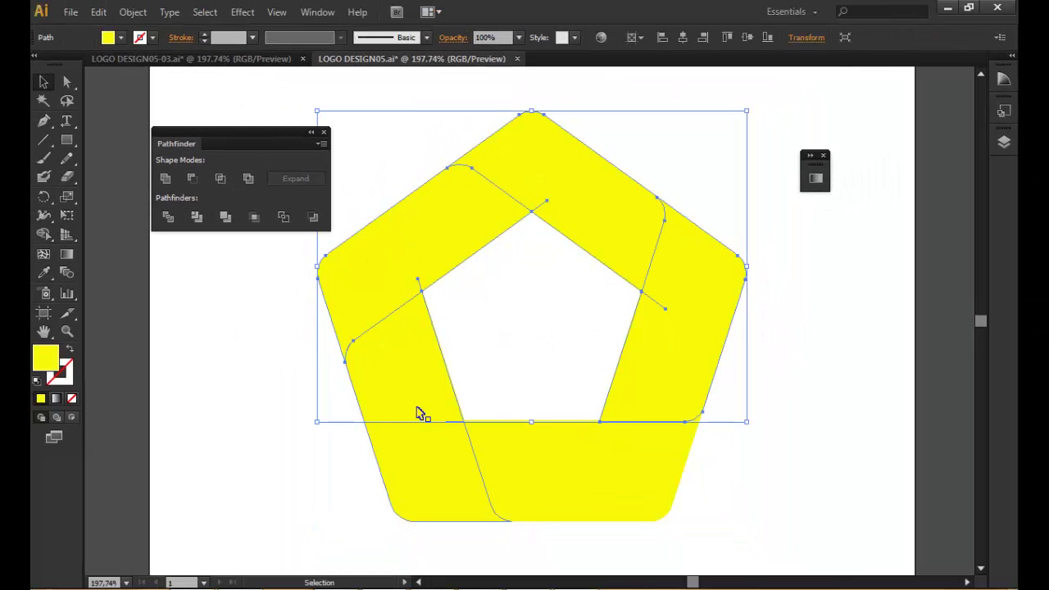
{"action": "left_click", "coordinate": [558, 459]}
{"action": "left_click", "coordinate": [656, 305]}
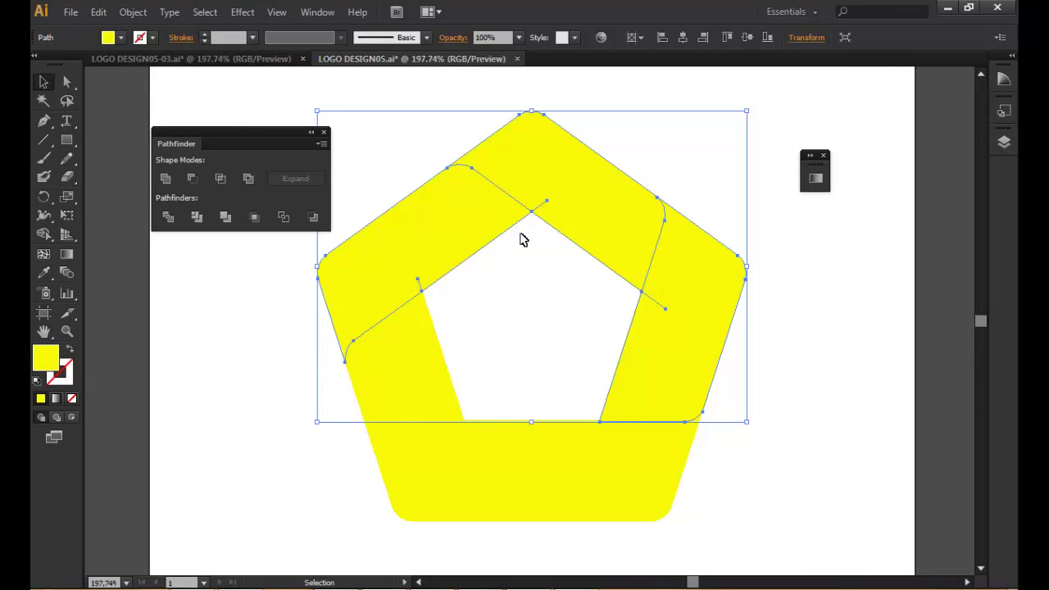
{"action": "left_click", "coordinate": [449, 402]}
Test-move the bottom band and lower-left leg, undo both moves, then delete the large top piece.
{"action": "left_click_drag", "start_coordinate": [623, 468], "coordinate": [720, 468]}
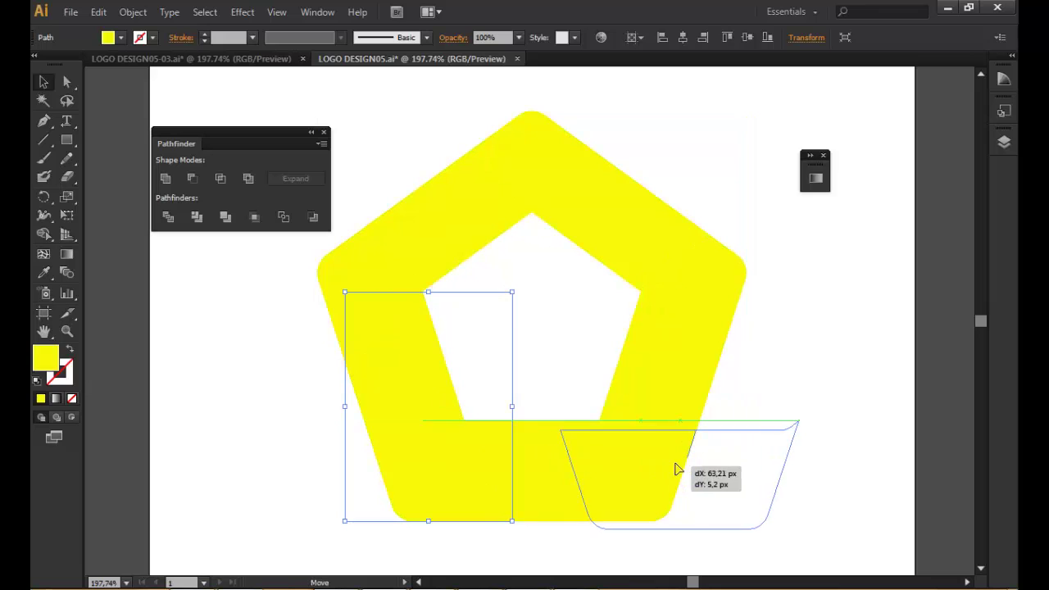
{"action": "left_click_drag", "start_coordinate": [469, 437], "coordinate": [367, 443]}
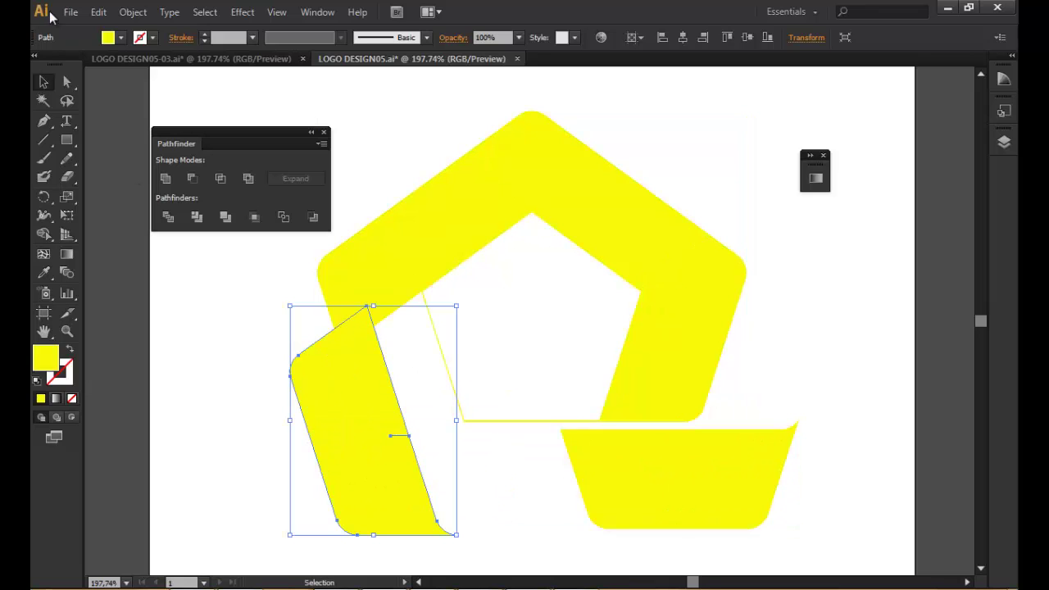
{"action": "left_click", "coordinate": [465, 226]}
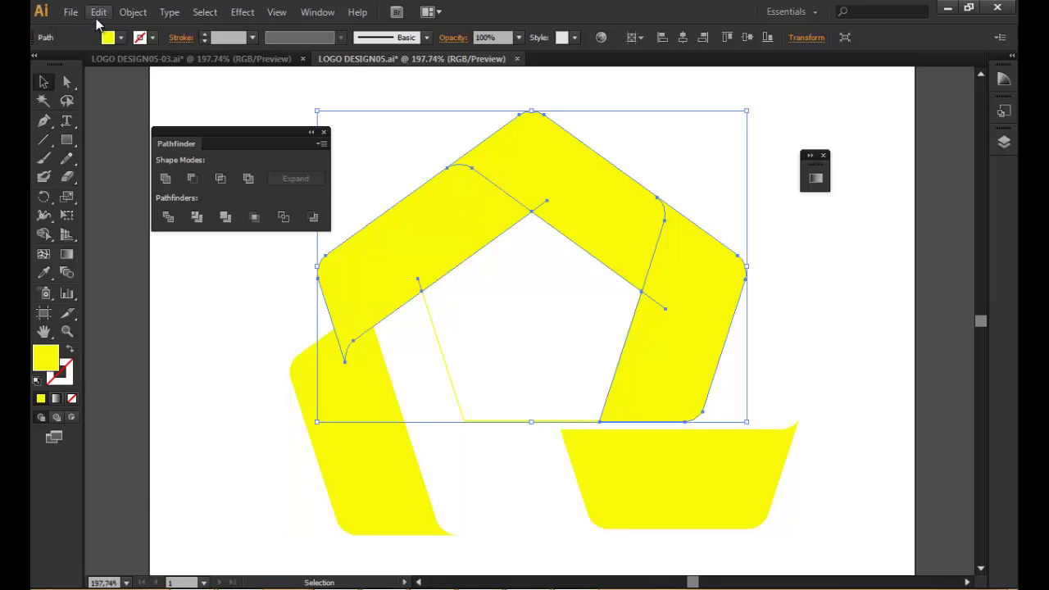
{"action": "left_click", "coordinate": [99, 12]}
{"action": "left_click", "coordinate": [123, 28]}
{"action": "left_click", "coordinate": [99, 11]}
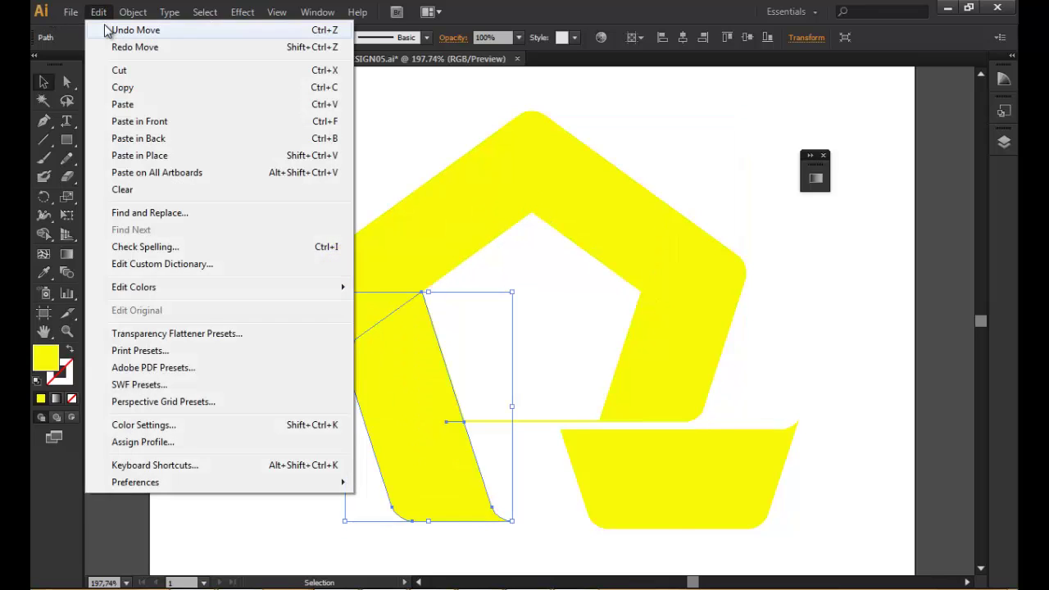
{"action": "left_click", "coordinate": [123, 28]}
{"action": "left_click", "coordinate": [554, 216]}
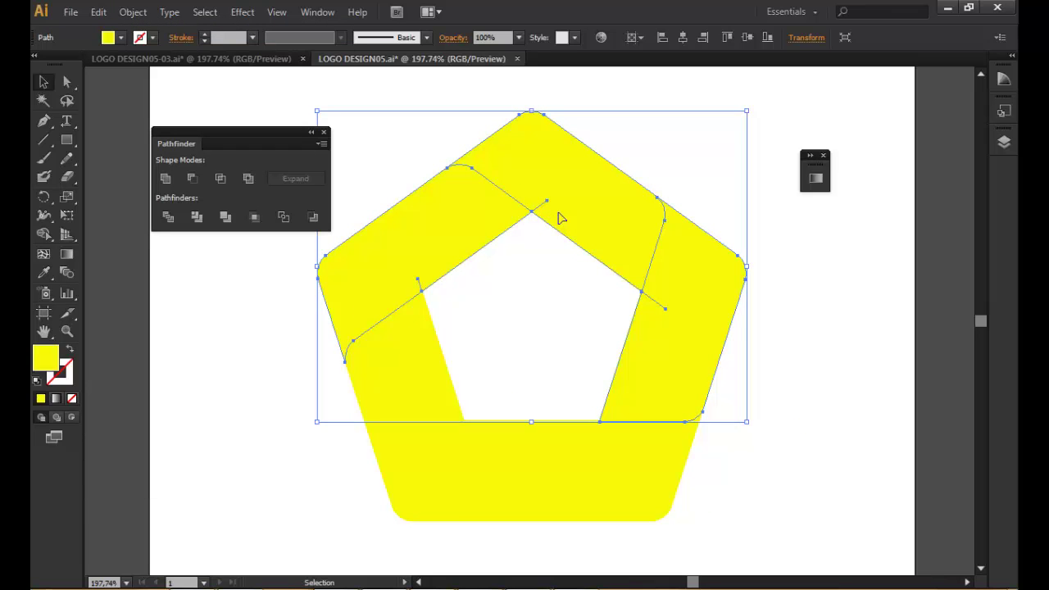
{"action": "key", "text": "Delete"}
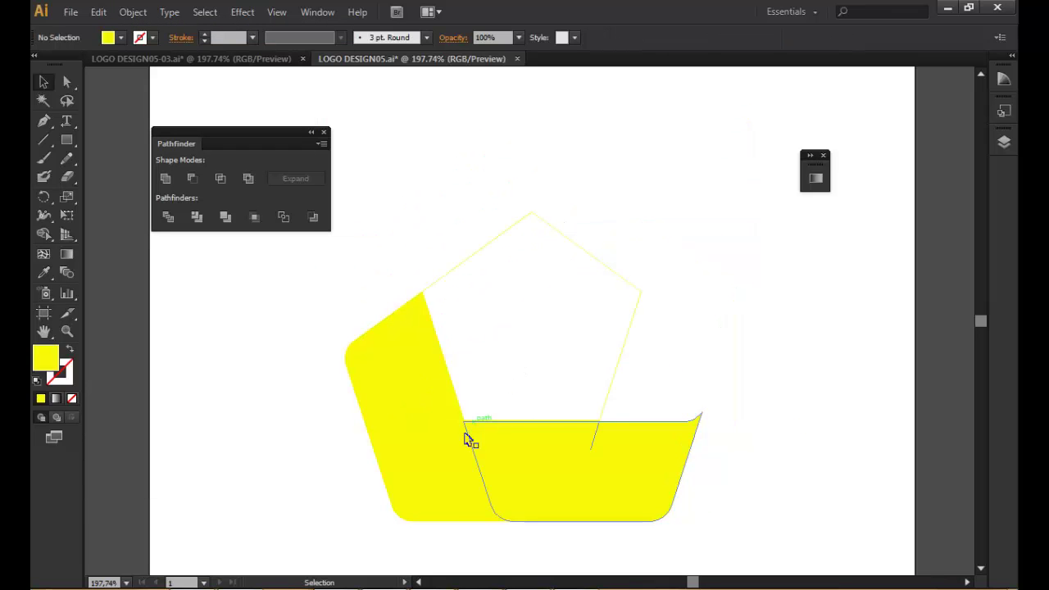
Select the bottom yellow band piece and switch to the Rotate tool.
{"action": "left_click", "coordinate": [413, 436]}
{"action": "left_click", "coordinate": [537, 458]}
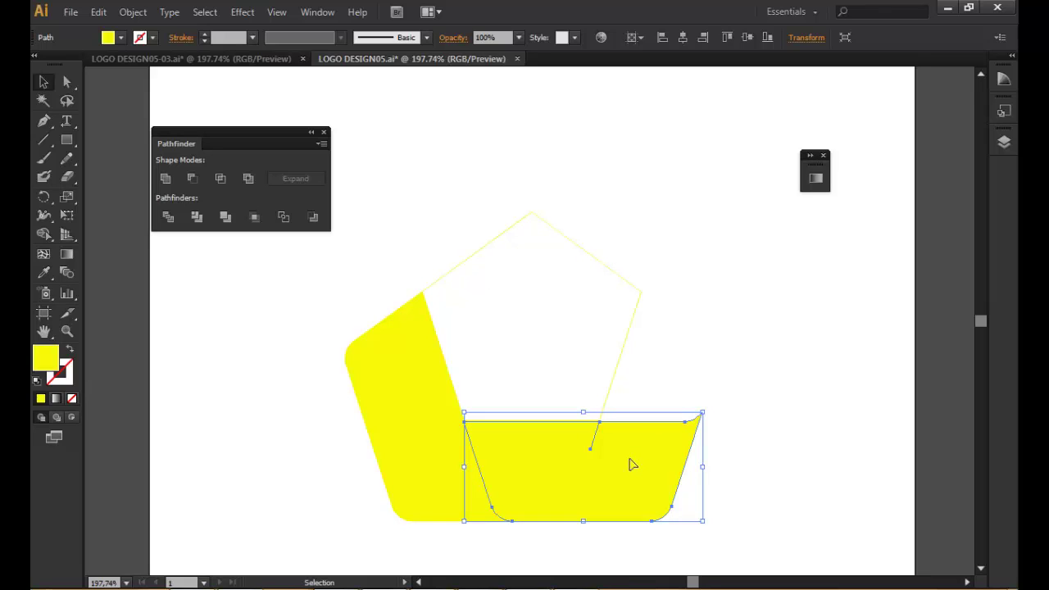
{"action": "left_click", "coordinate": [42, 200]}
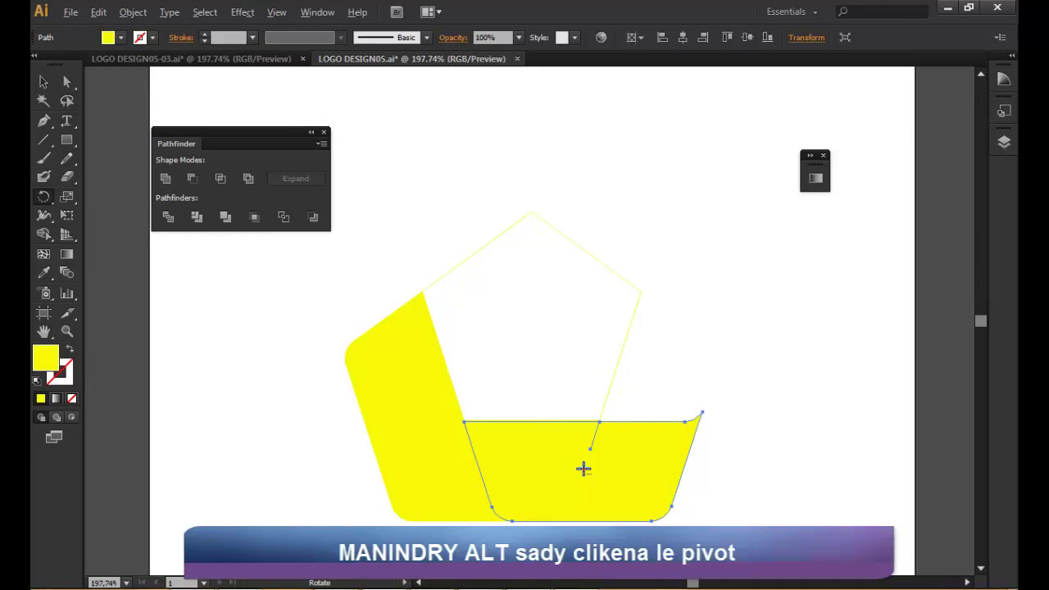
Make a copy of the bottom band rotated 72° around its centre.
{"action": "left_click", "coordinate": [584, 469], "text": "alt"}
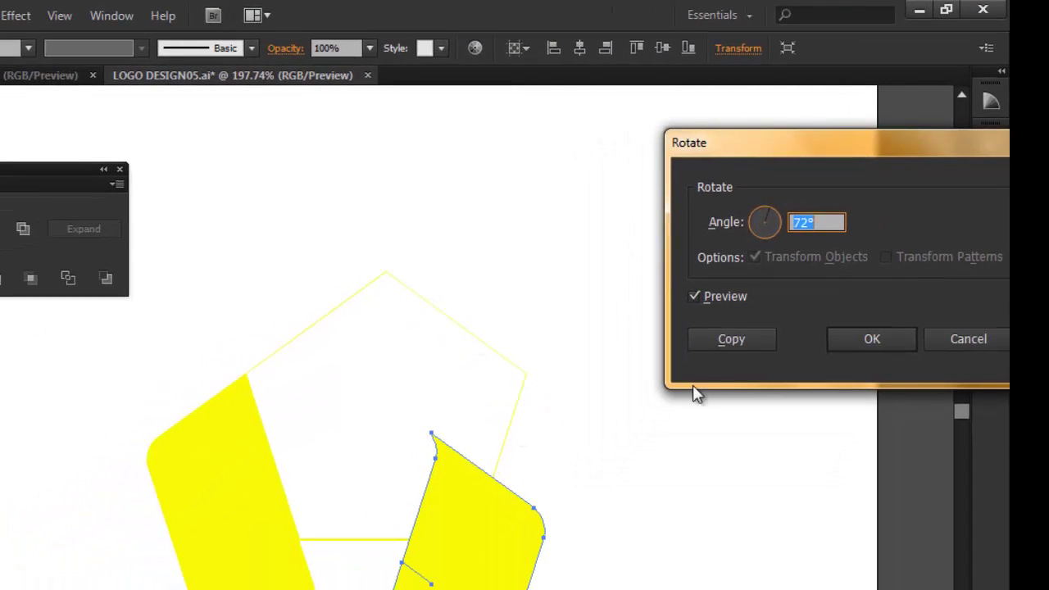
{"action": "left_click", "coordinate": [720, 338]}
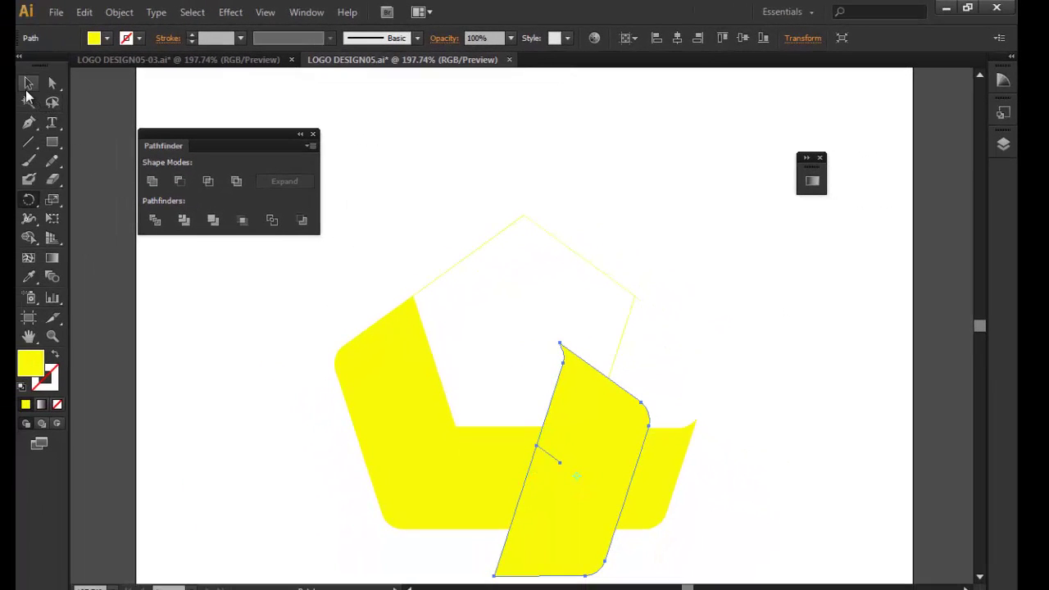
Drag the rotated copy up-right into the right leg and nudge it left to meet the bottom band.
{"action": "left_click", "coordinate": [27, 83]}
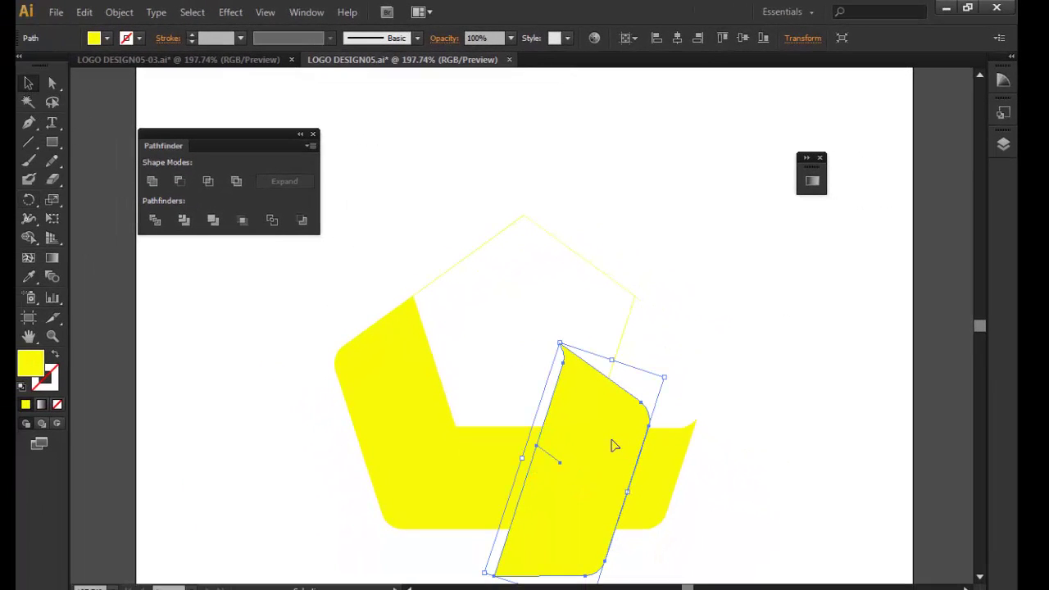
{"action": "left_click_drag", "start_coordinate": [608, 453], "coordinate": [693, 345]}
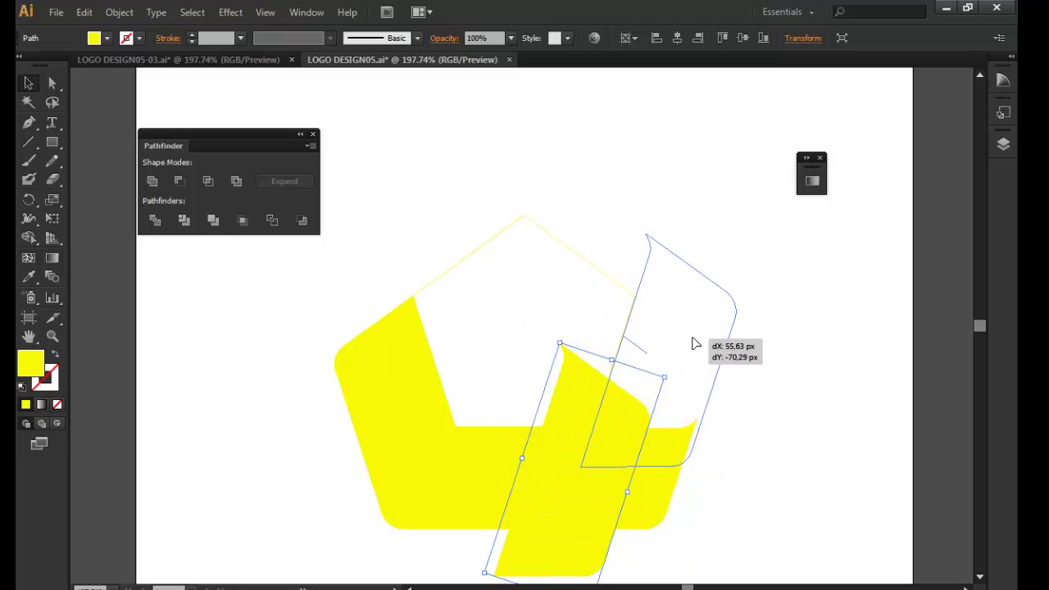
{"action": "left_click_drag", "start_coordinate": [693, 345], "coordinate": [705, 307]}
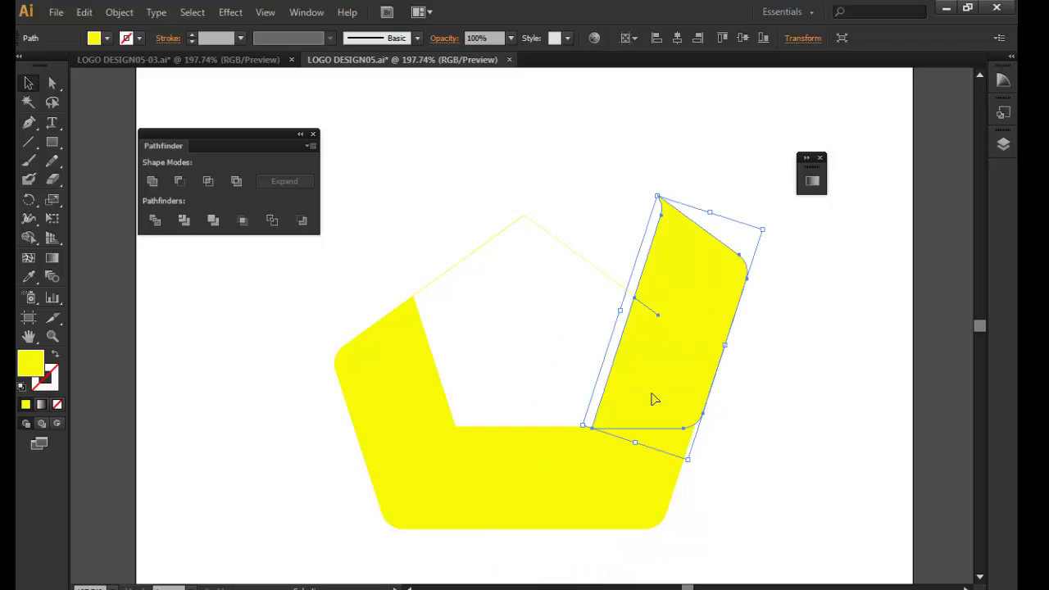
{"action": "left_click_drag", "start_coordinate": [692, 383], "coordinate": [689, 383]}
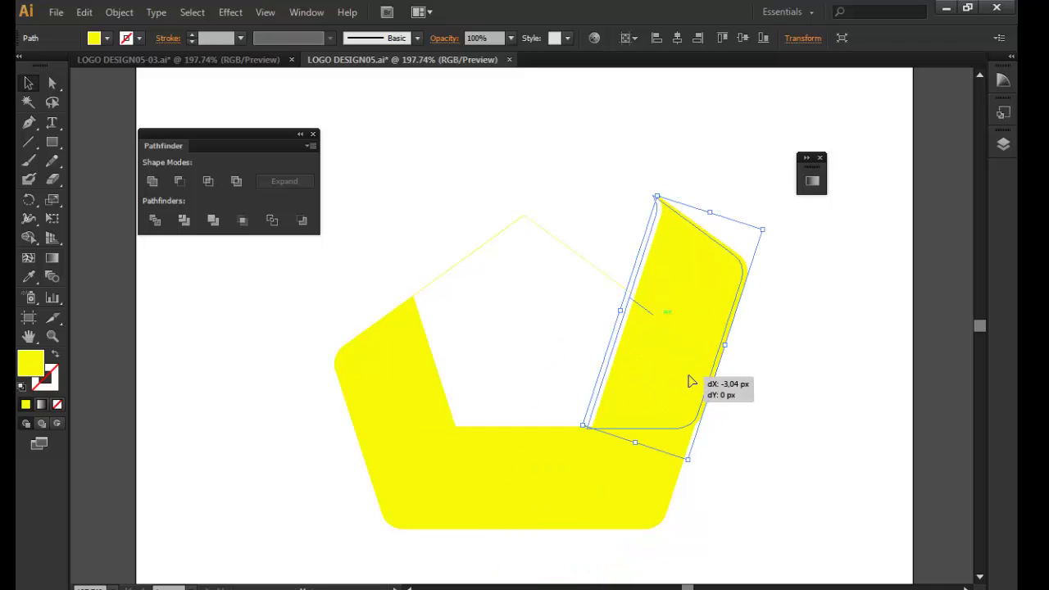
{"action": "left_click", "coordinate": [716, 405]}
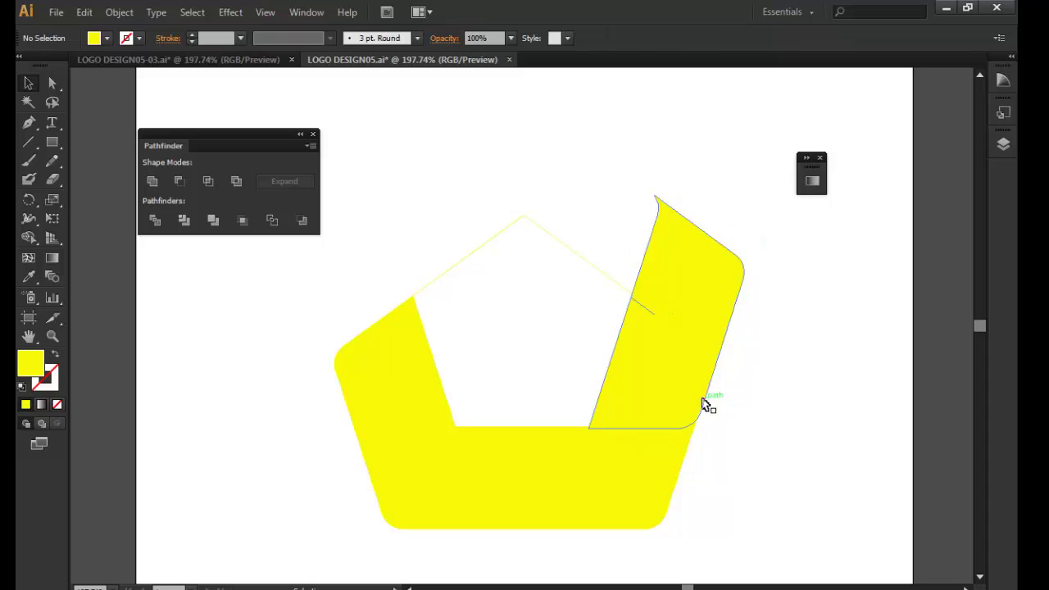
{"action": "left_click", "coordinate": [697, 396]}
{"action": "key", "text": "Left"}
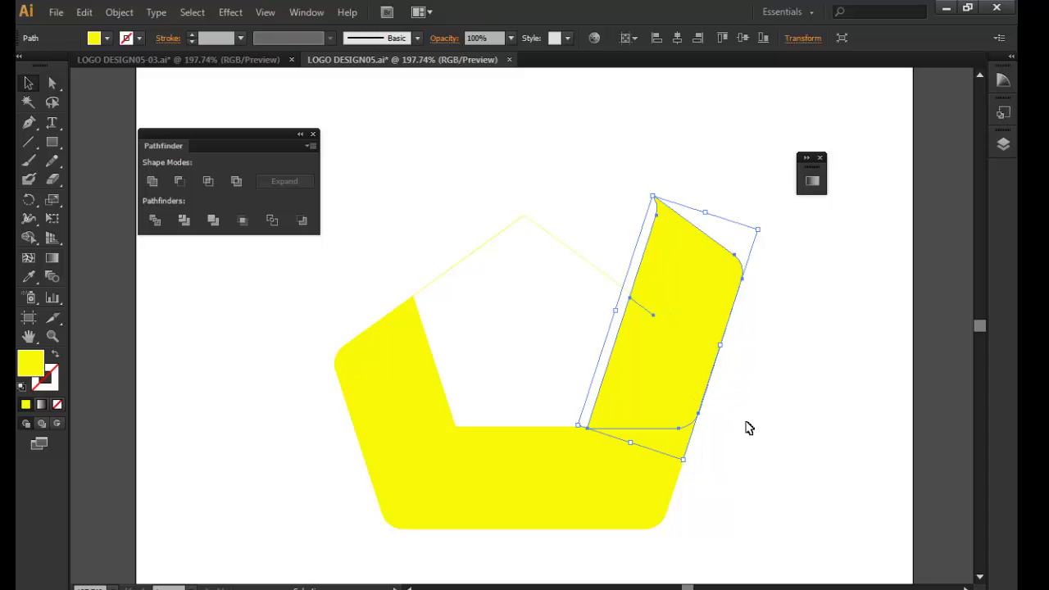
{"action": "left_click", "coordinate": [749, 427]}
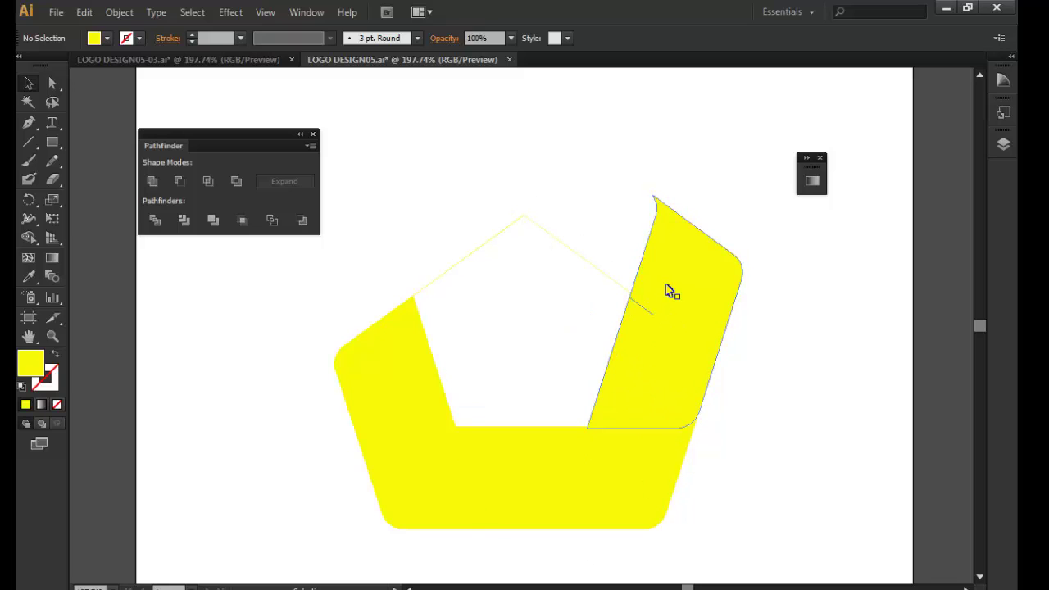
{"action": "left_click", "coordinate": [667, 332]}
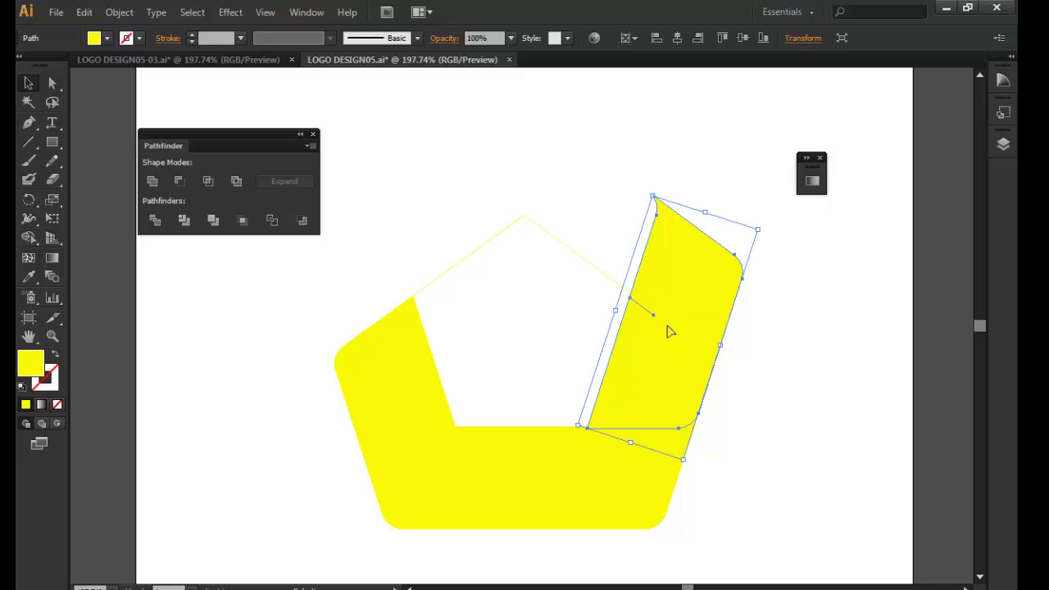
Copy the right leg rotated 72° and move it up-left into the ring's upper-right side.
{"action": "left_click", "coordinate": [28, 199]}
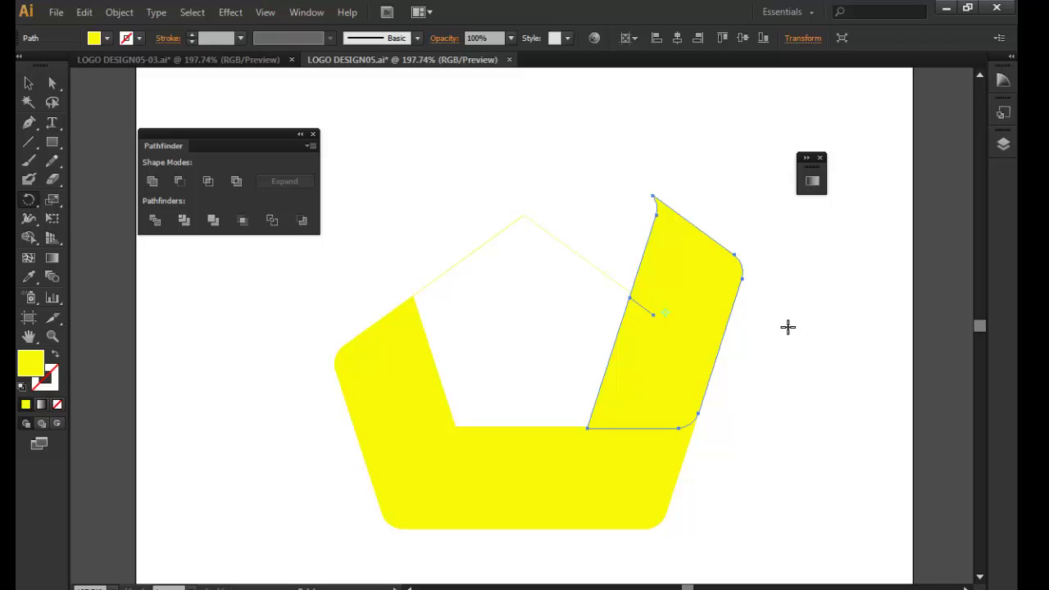
{"action": "left_click", "coordinate": [665, 313], "text": "alt"}
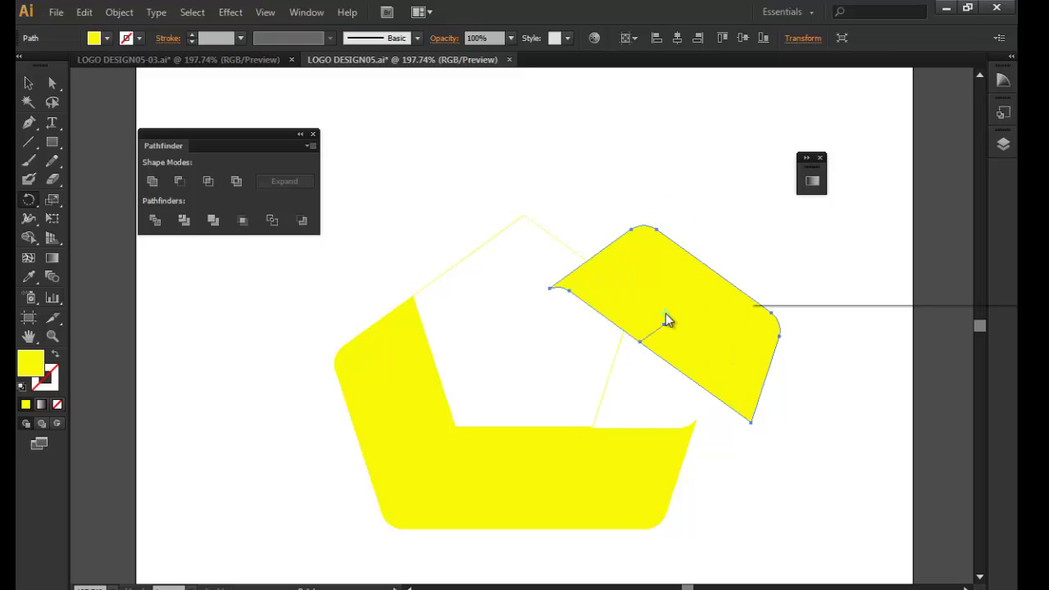
{"action": "left_click", "coordinate": [813, 272]}
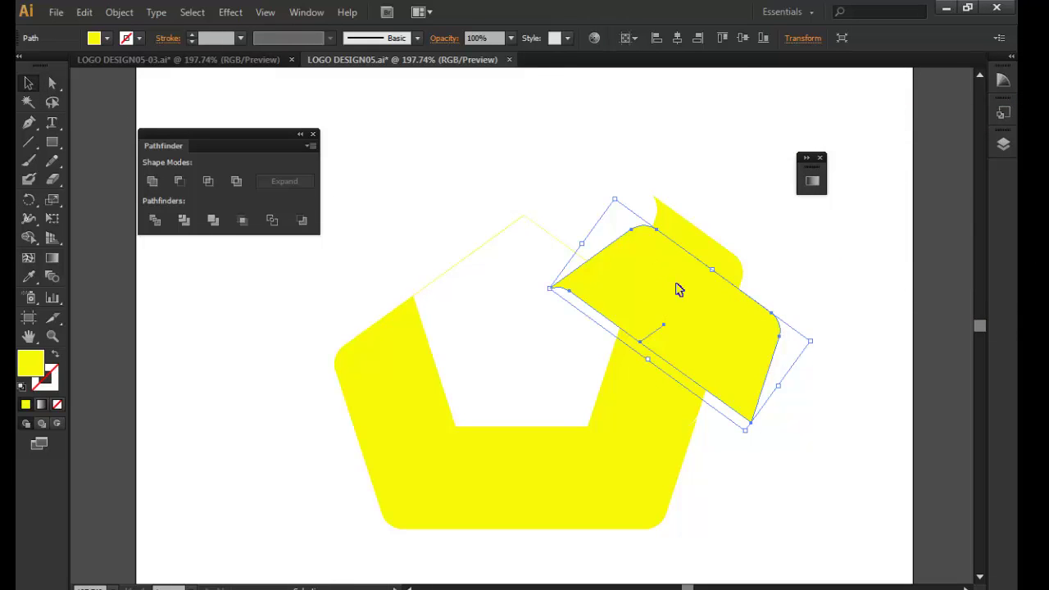
{"action": "left_click_drag", "start_coordinate": [679, 289], "coordinate": [555, 167]}
{"action": "left_click", "coordinate": [710, 187]}
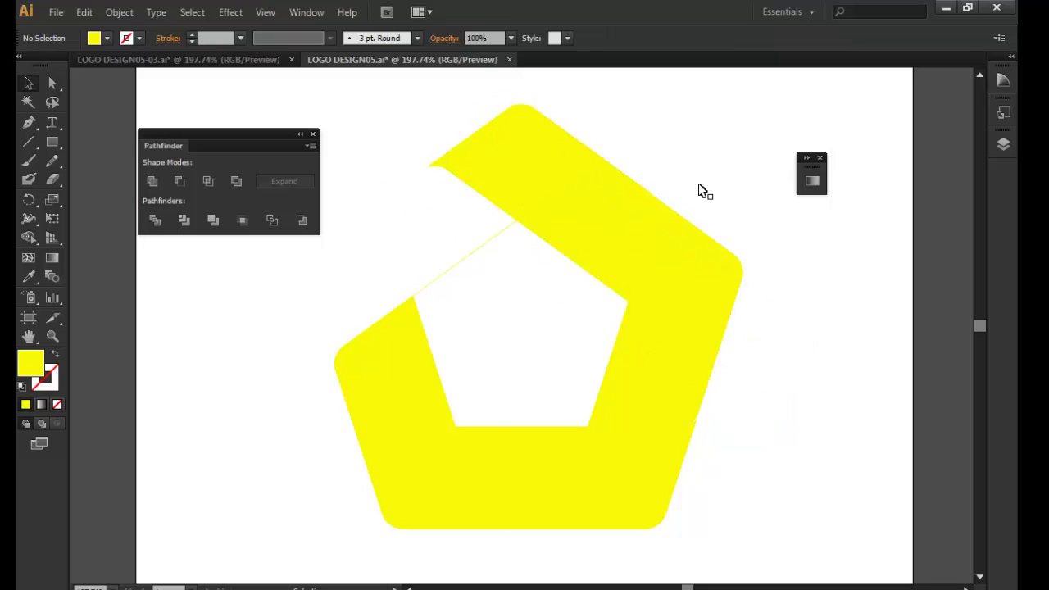
{"action": "left_click", "coordinate": [567, 215]}
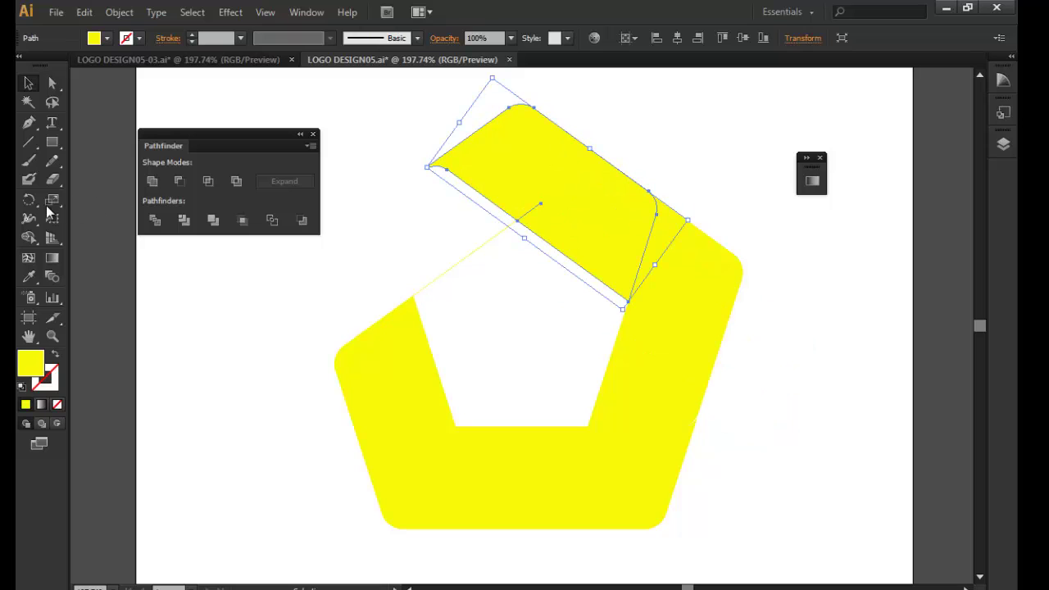
Make a 72° rotated copy of the top piece with the Rotate tool.
{"action": "left_click", "coordinate": [28, 199]}
{"action": "left_click", "coordinate": [539, 204]}
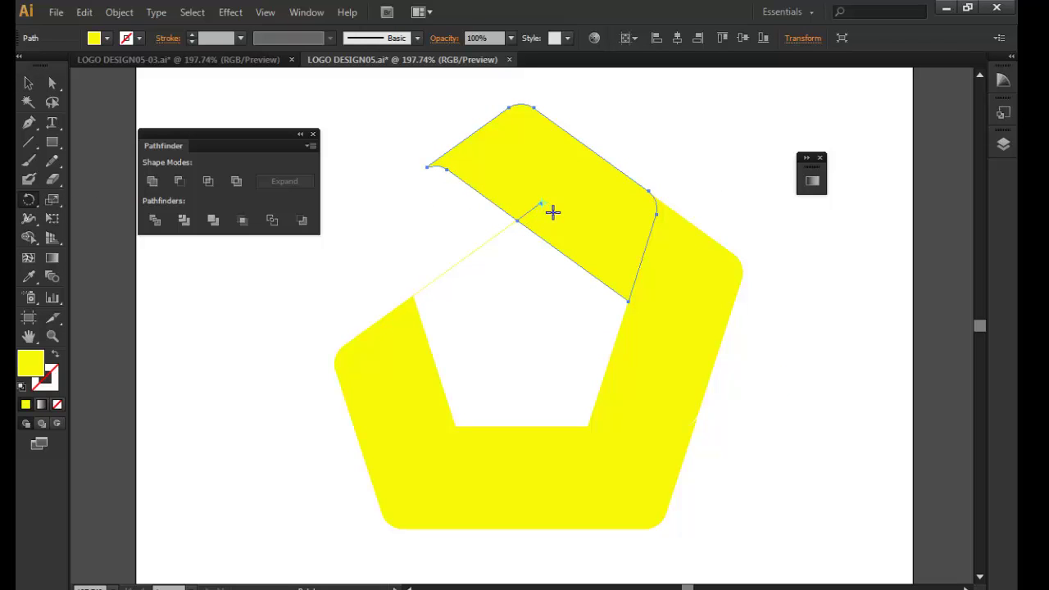
{"action": "left_click", "coordinate": [542, 203], "text": "alt"}
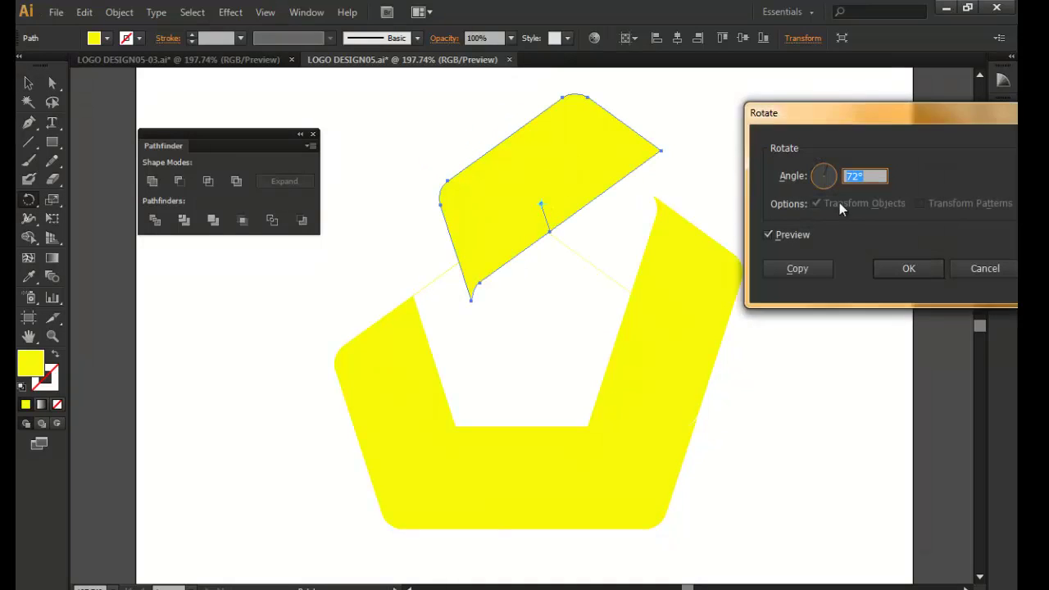
{"action": "left_click", "coordinate": [796, 267]}
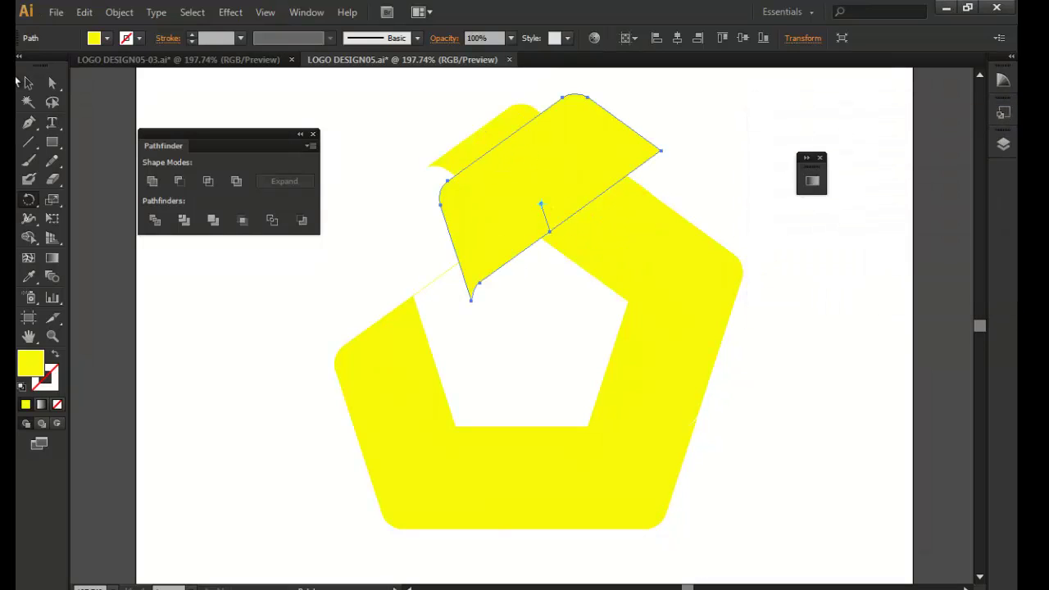
Drag the new copy down-left into the upper-left side and fine-tune its position.
{"action": "left_click", "coordinate": [26, 83]}
{"action": "mouse_move", "coordinate": [541, 154]}
{"action": "left_mouse_down"}
{"action": "mouse_move", "coordinate": [394, 230]}
{"action": "mouse_move", "coordinate": [403, 223]}
{"action": "left_mouse_up"}
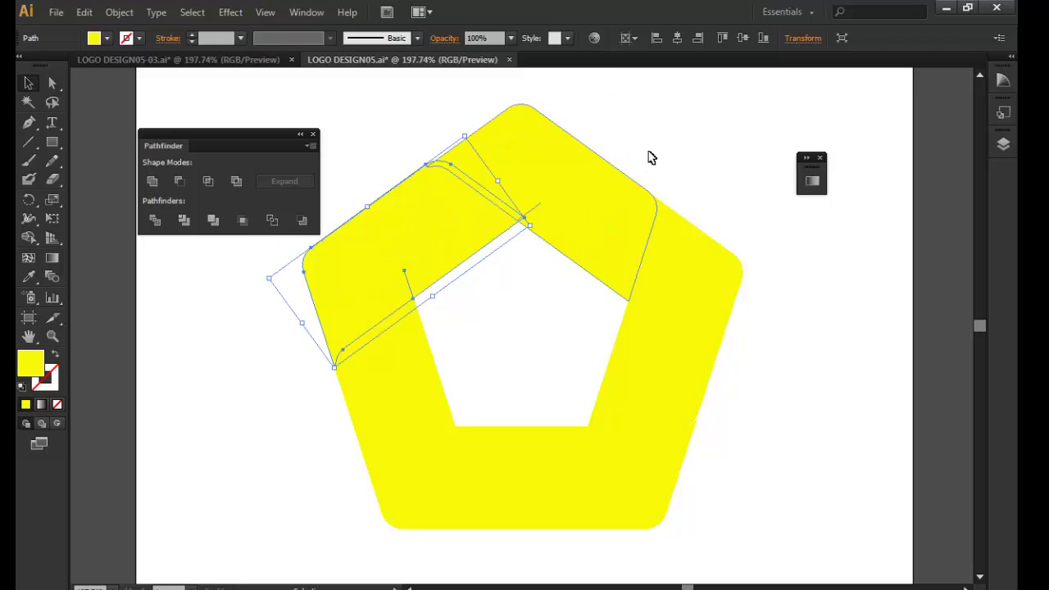
{"action": "left_click", "coordinate": [648, 157]}
{"action": "left_click_drag", "start_coordinate": [477, 219], "coordinate": [475, 218]}
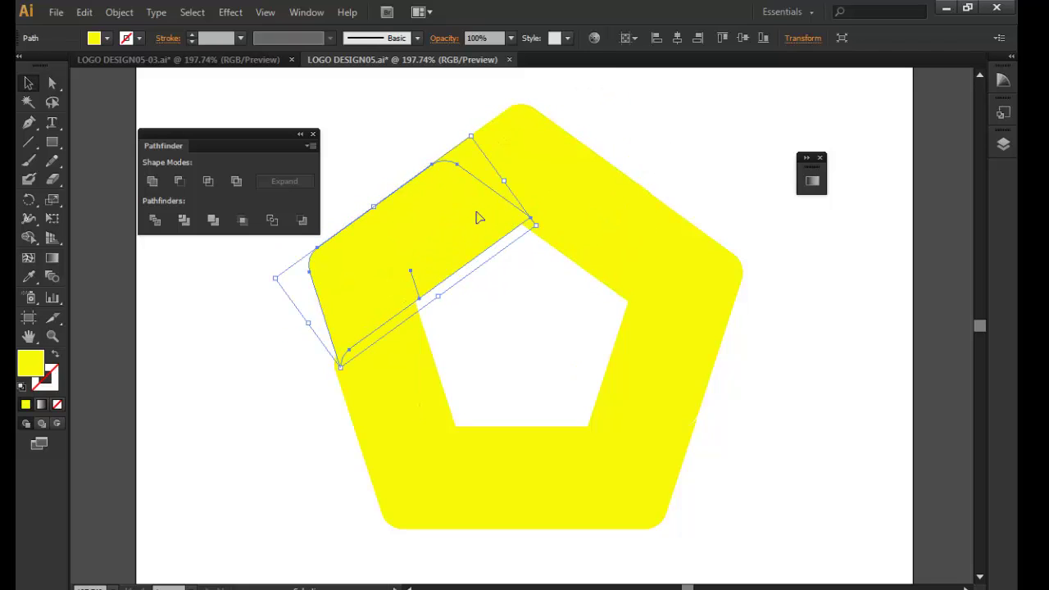
{"action": "left_click", "coordinate": [656, 160]}
{"action": "left_click", "coordinate": [390, 268]}
{"action": "left_click_drag", "start_coordinate": [414, 257], "coordinate": [418, 250]}
{"action": "left_click", "coordinate": [643, 156]}
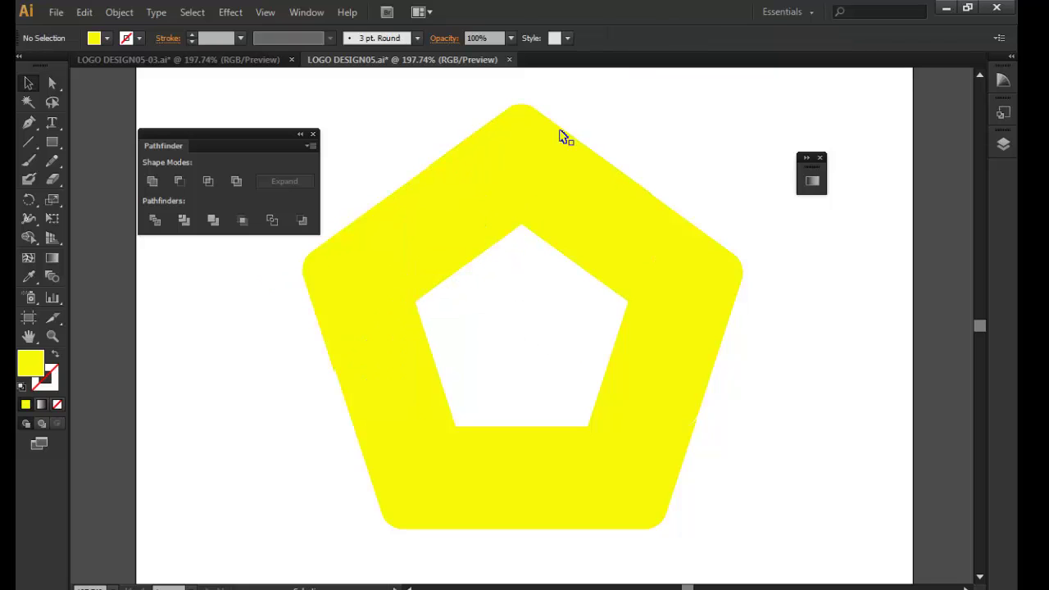
Check the coloured reference, then select each of the ring's six band pieces, ending on the top band.
{"action": "left_click", "coordinate": [256, 63]}
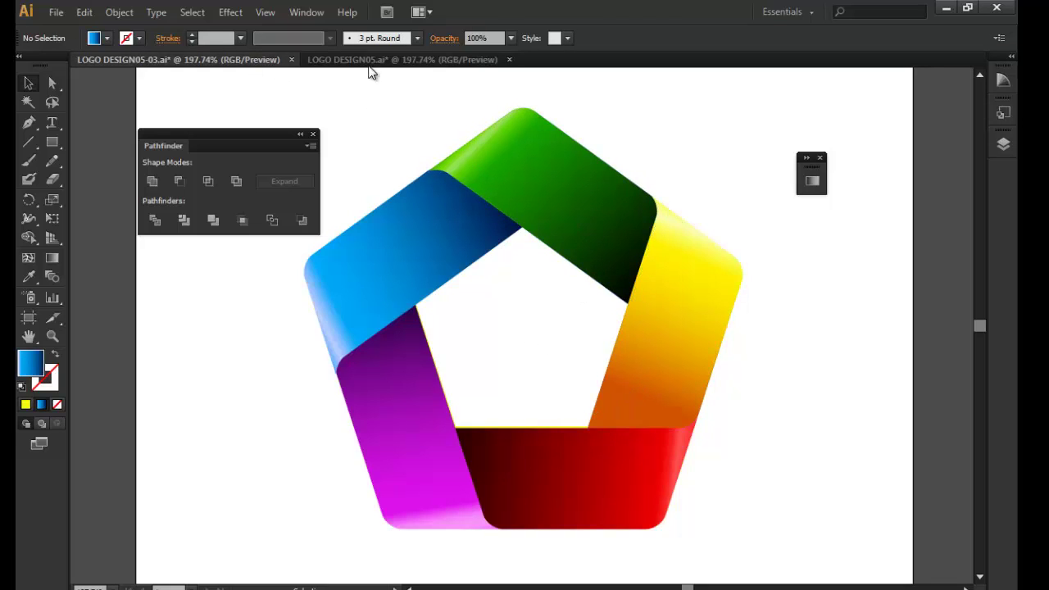
{"action": "left_click", "coordinate": [369, 60]}
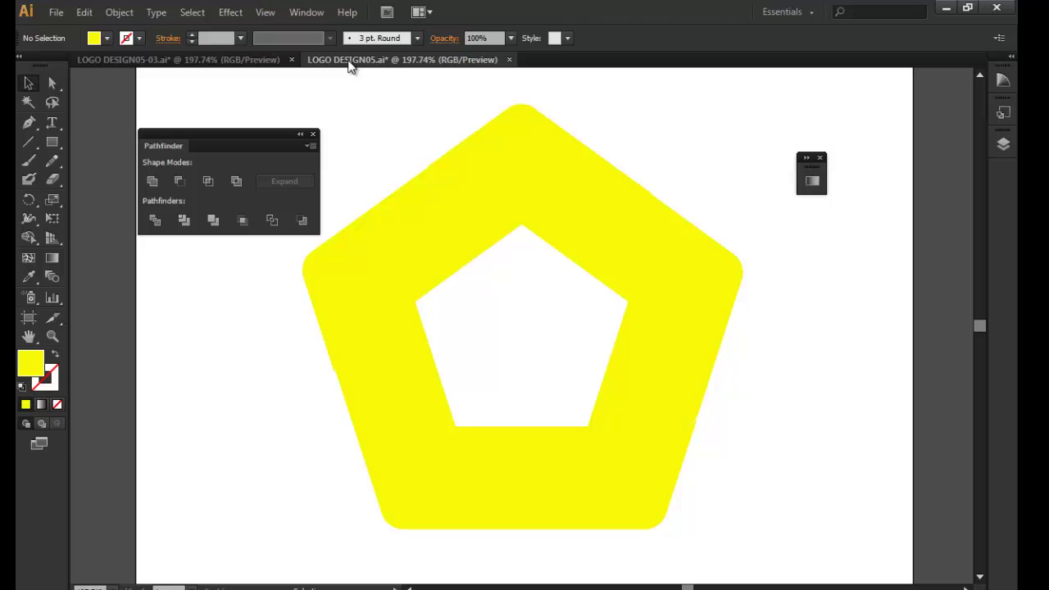
{"action": "left_click", "coordinate": [579, 223]}
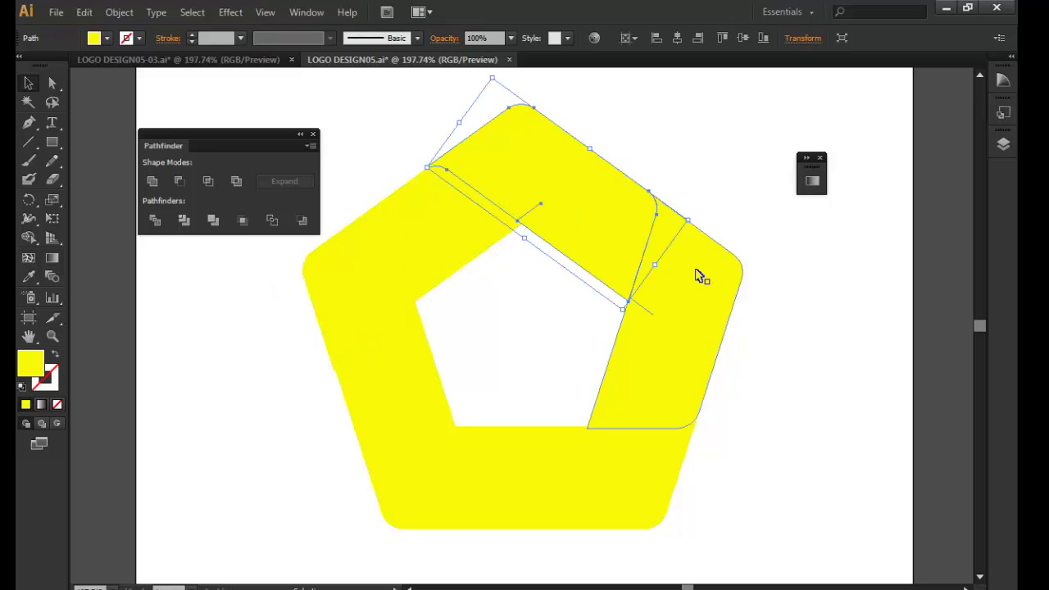
{"action": "left_click", "coordinate": [680, 344]}
{"action": "left_click", "coordinate": [573, 467]}
{"action": "left_click", "coordinate": [410, 361]}
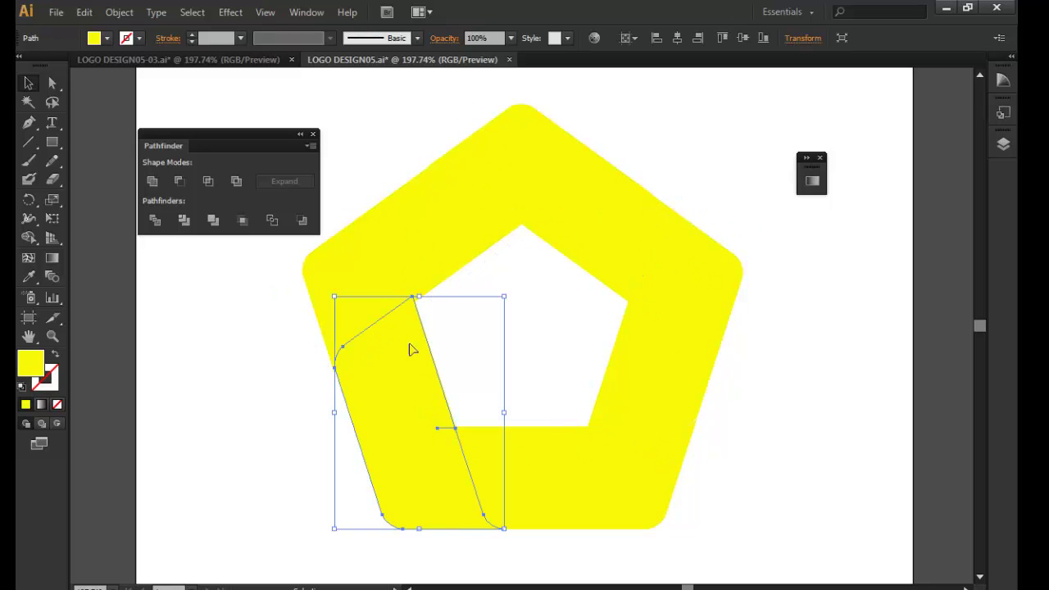
{"action": "left_click", "coordinate": [422, 257]}
{"action": "left_click", "coordinate": [555, 199]}
Recheck the reference, reselect the top band piece and pick the Gradient Tool.
{"action": "left_click", "coordinate": [150, 60]}
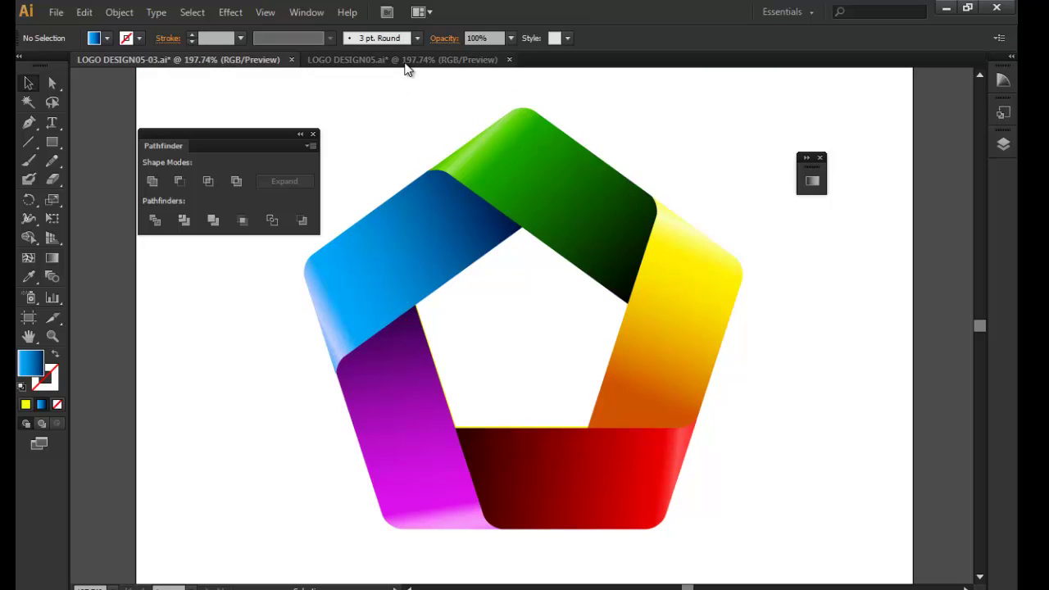
{"action": "left_click", "coordinate": [405, 60]}
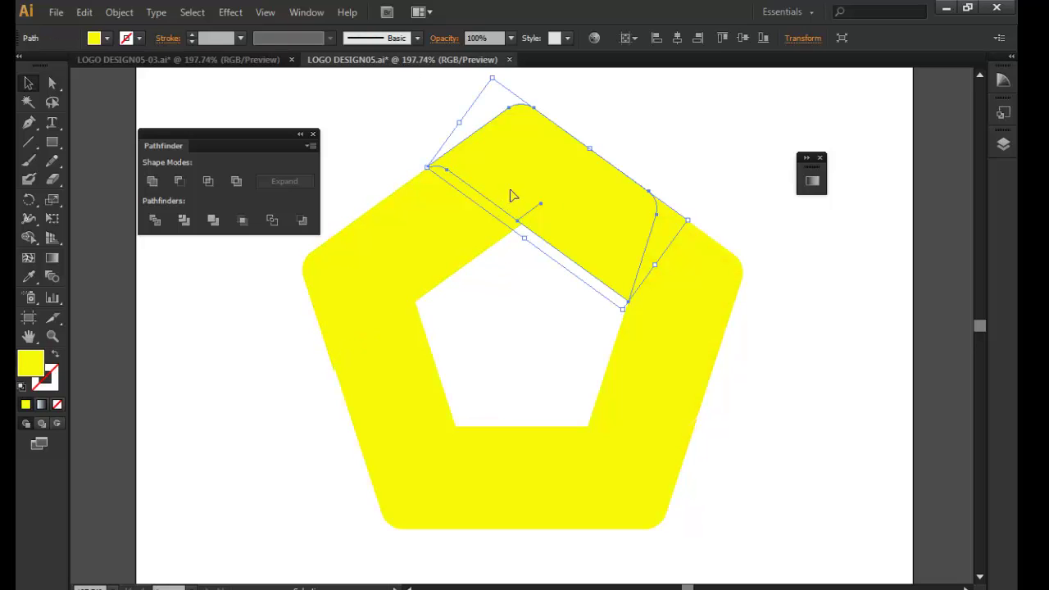
{"action": "left_click", "coordinate": [644, 143]}
{"action": "left_click", "coordinate": [565, 187]}
{"action": "left_click", "coordinate": [263, 64]}
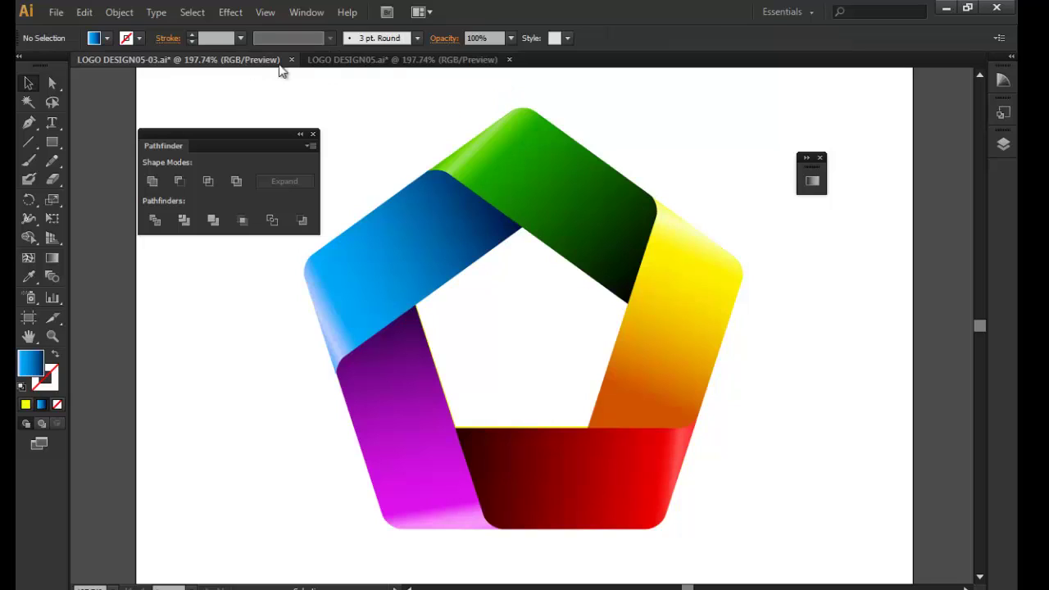
{"action": "left_click", "coordinate": [385, 61]}
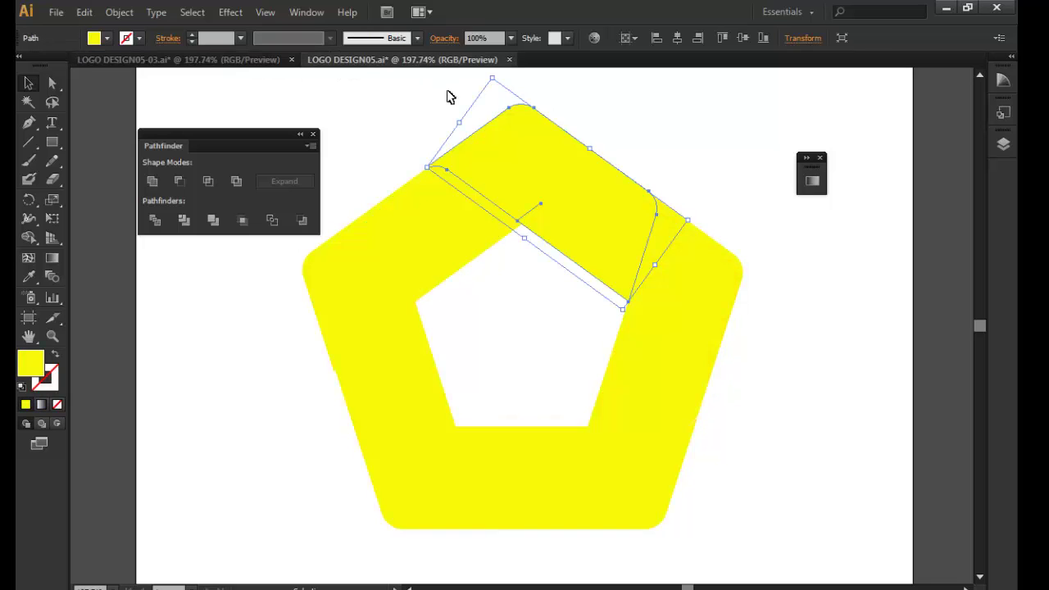
{"action": "left_click", "coordinate": [51, 260]}
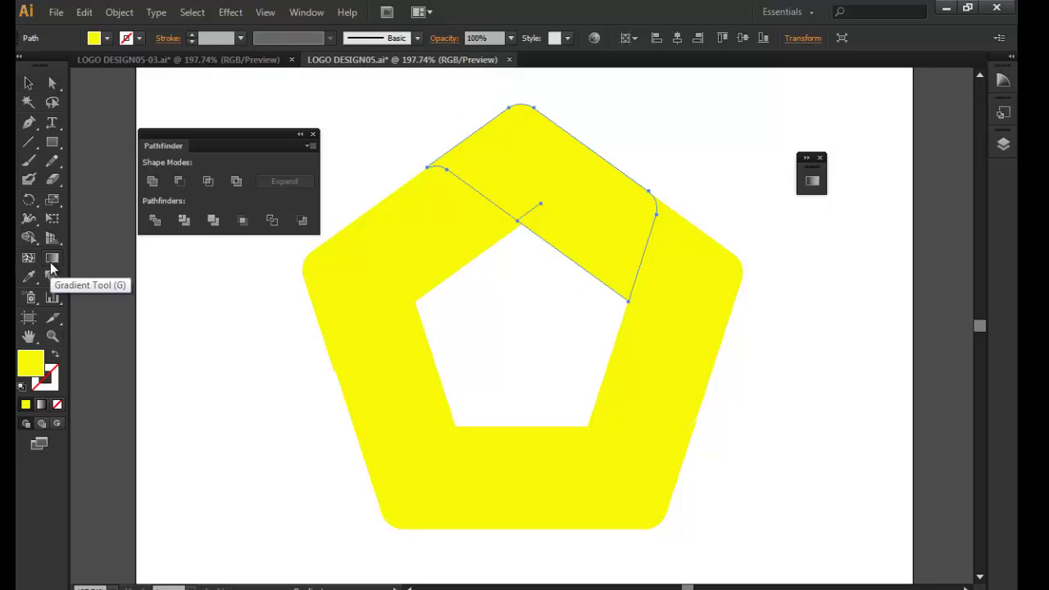
Show the Gradient panel beside the band and give the top band a Linear gradient.
{"action": "left_click", "coordinate": [306, 12]}
{"action": "left_click", "coordinate": [379, 325]}
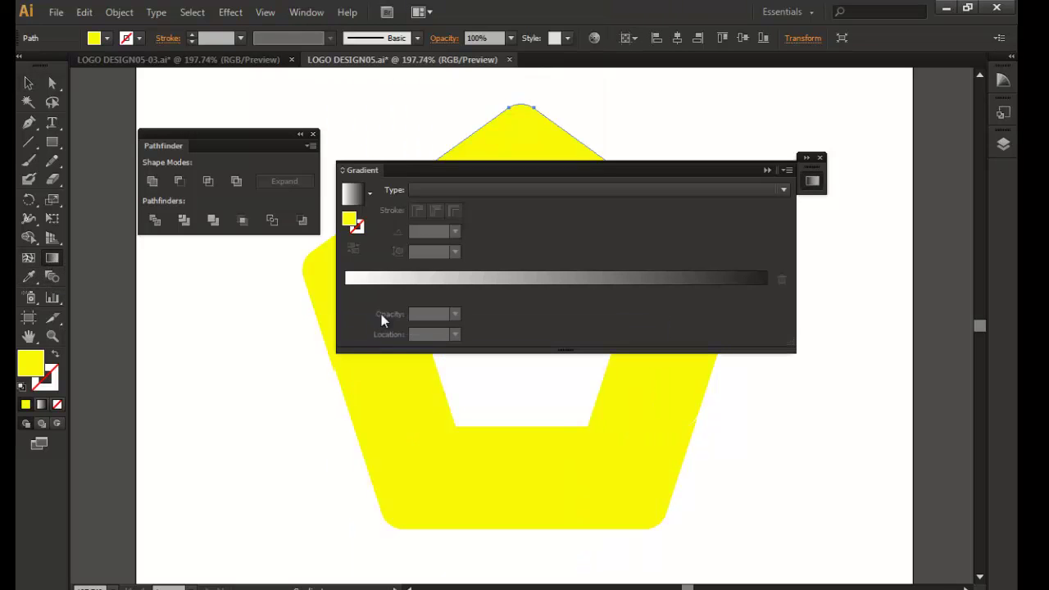
{"action": "left_click_drag", "start_coordinate": [509, 169], "coordinate": [698, 282]}
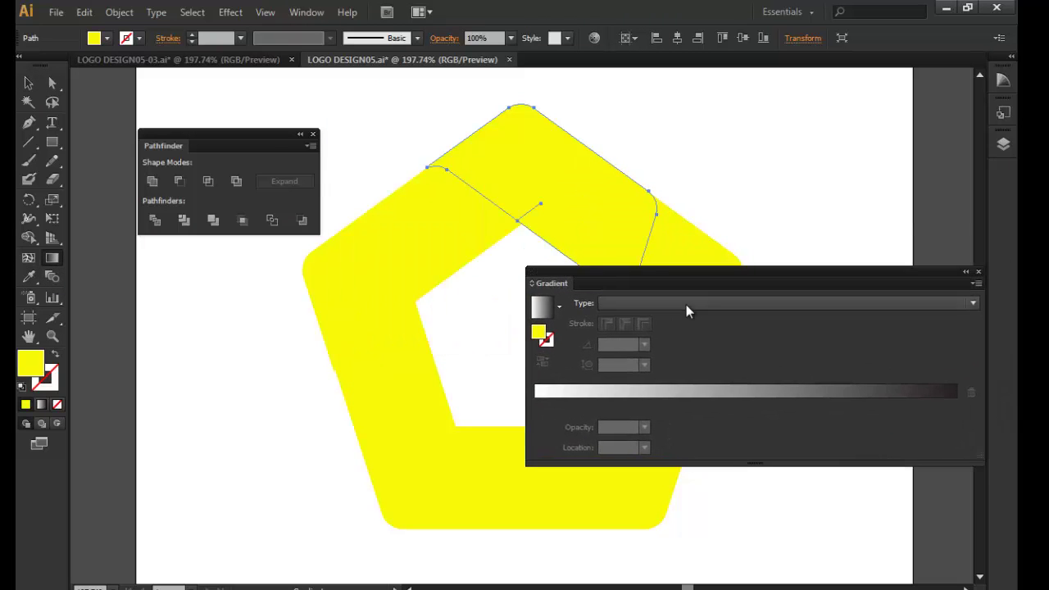
{"action": "left_click", "coordinate": [686, 304]}
{"action": "left_click", "coordinate": [682, 323]}
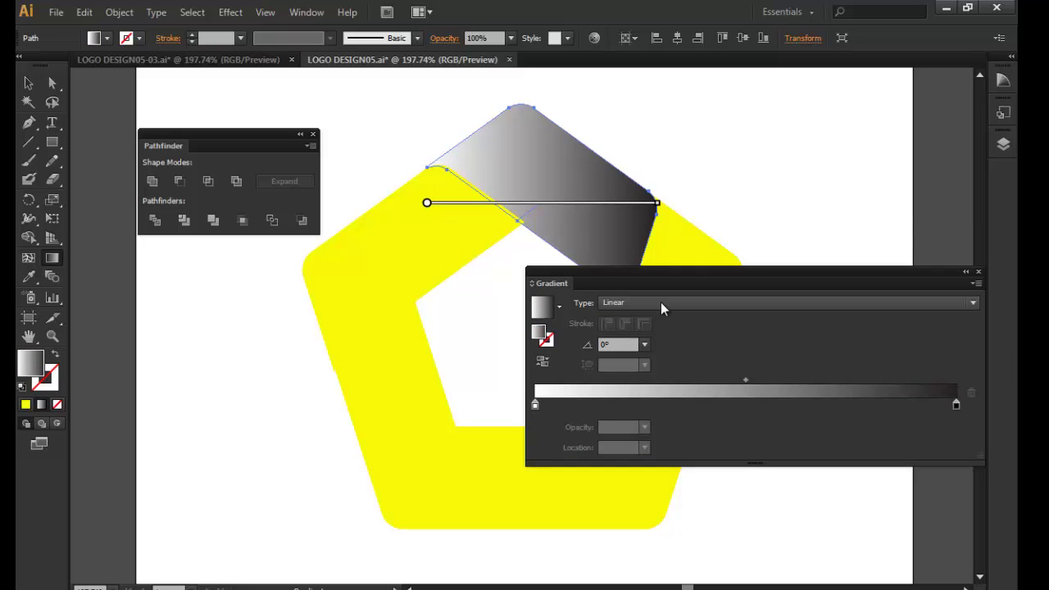
{"action": "left_click", "coordinate": [618, 344]}
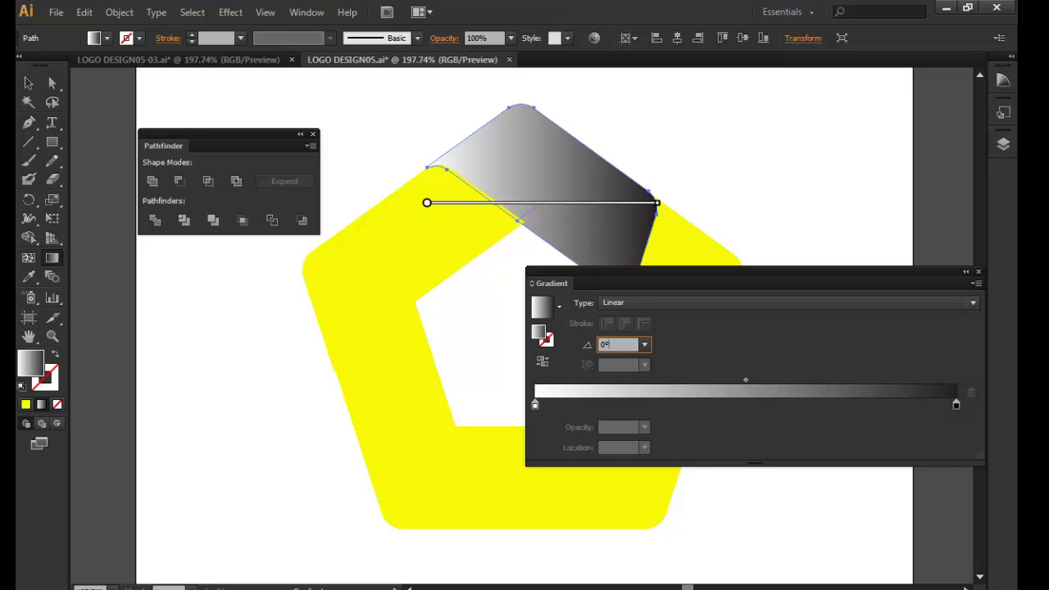
Resize and move the Notepad colour-code list into place beside the ring.
{"action": "left_click", "coordinate": [422, 508]}
{"action": "left_click_drag", "start_coordinate": [555, 12], "coordinate": [255, 20]}
{"action": "mouse_move", "coordinate": [775, 117]}
{"action": "left_mouse_down"}
{"action": "mouse_move", "coordinate": [437, 140]}
{"action": "mouse_move", "coordinate": [265, 123]}
{"action": "left_mouse_up"}
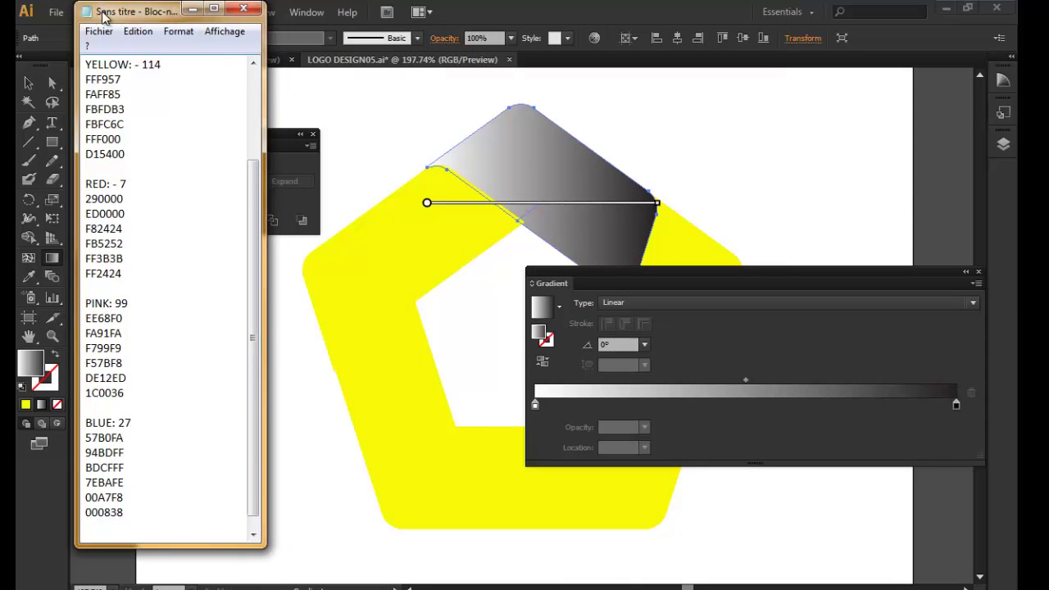
{"action": "mouse_move", "coordinate": [135, 15]}
{"action": "left_mouse_down"}
{"action": "mouse_move", "coordinate": [245, 50]}
{"action": "mouse_move", "coordinate": [294, 214]}
{"action": "mouse_move", "coordinate": [305, 337]}
{"action": "mouse_move", "coordinate": [337, 338]}
{"action": "mouse_move", "coordinate": [368, 309]}
{"action": "mouse_move", "coordinate": [363, 260]}
{"action": "mouse_move", "coordinate": [360, 307]}
{"action": "mouse_move", "coordinate": [345, 321]}
{"action": "left_mouse_up"}
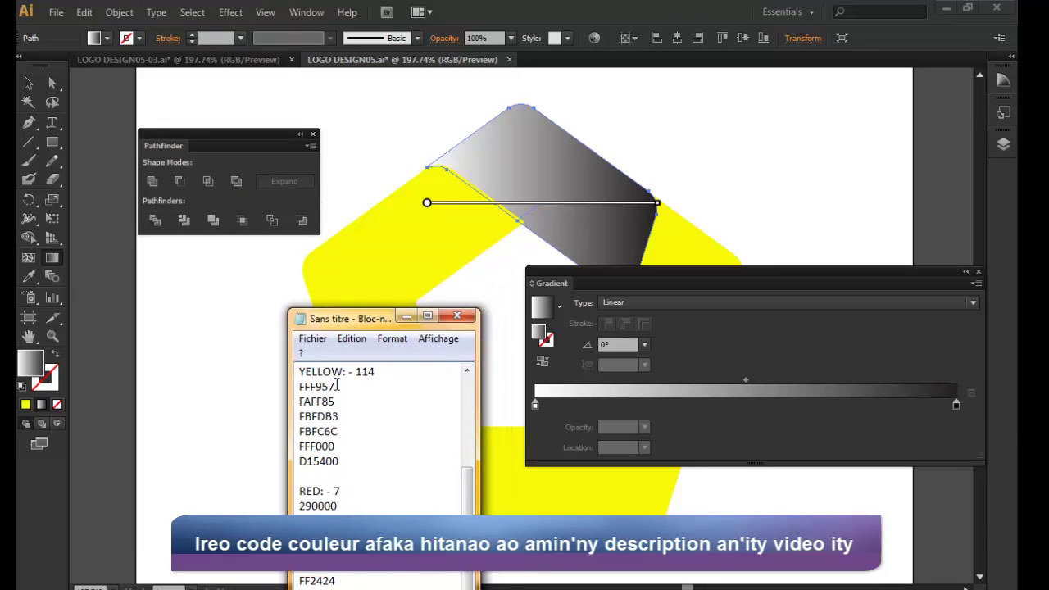
{"action": "left_click_drag", "start_coordinate": [467, 492], "coordinate": [468, 403]}
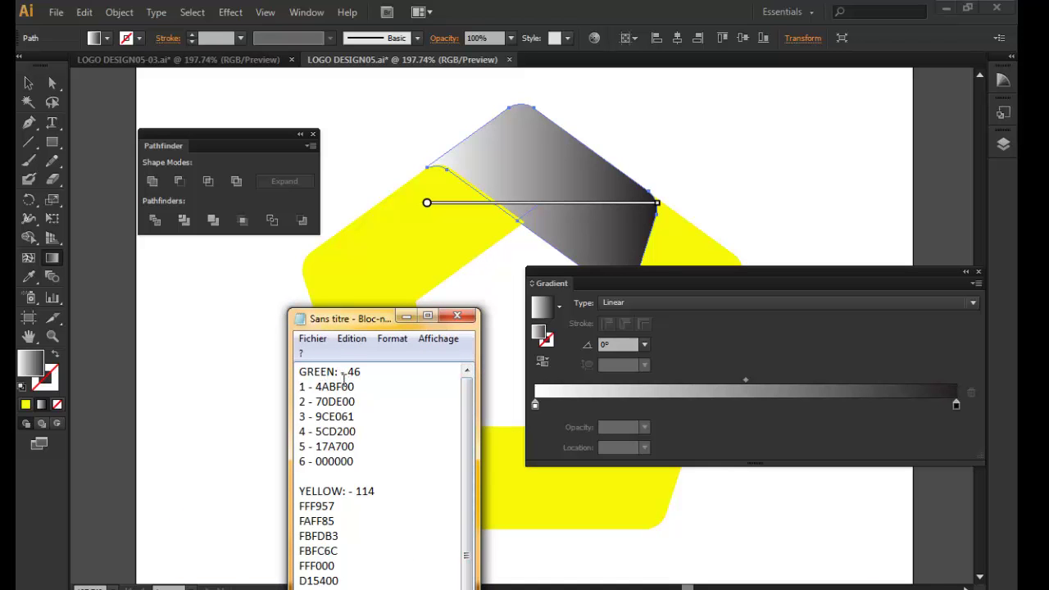
Paste the GREEN angle -46 into the gradient angle, then select code 4ABF00 in Notepad.
{"action": "left_click_drag", "start_coordinate": [341, 372], "coordinate": [362, 372]}
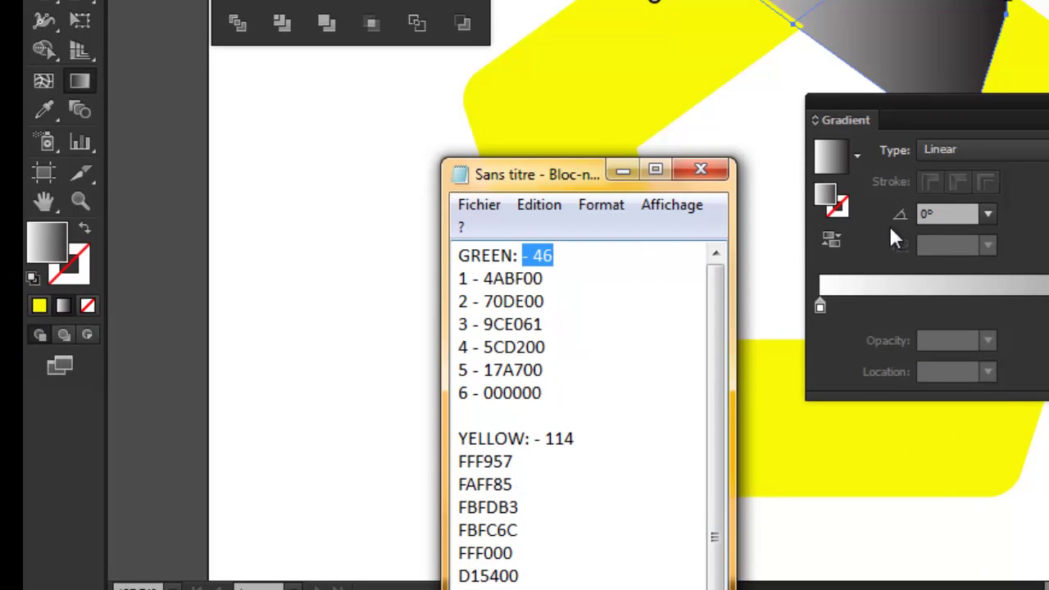
{"action": "left_click", "coordinate": [942, 214]}
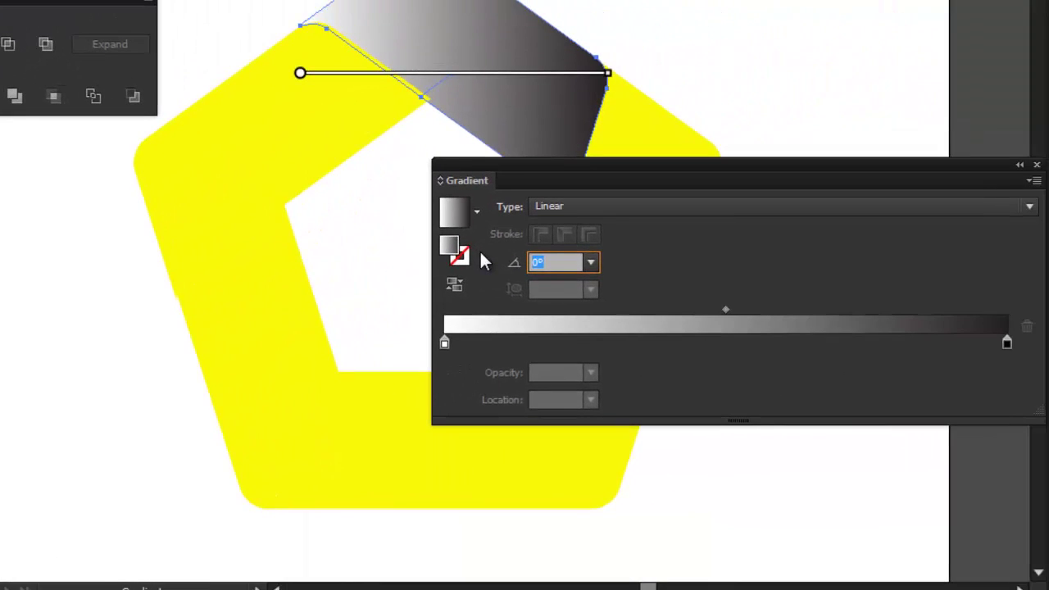
{"action": "type", "text": "- 46"}
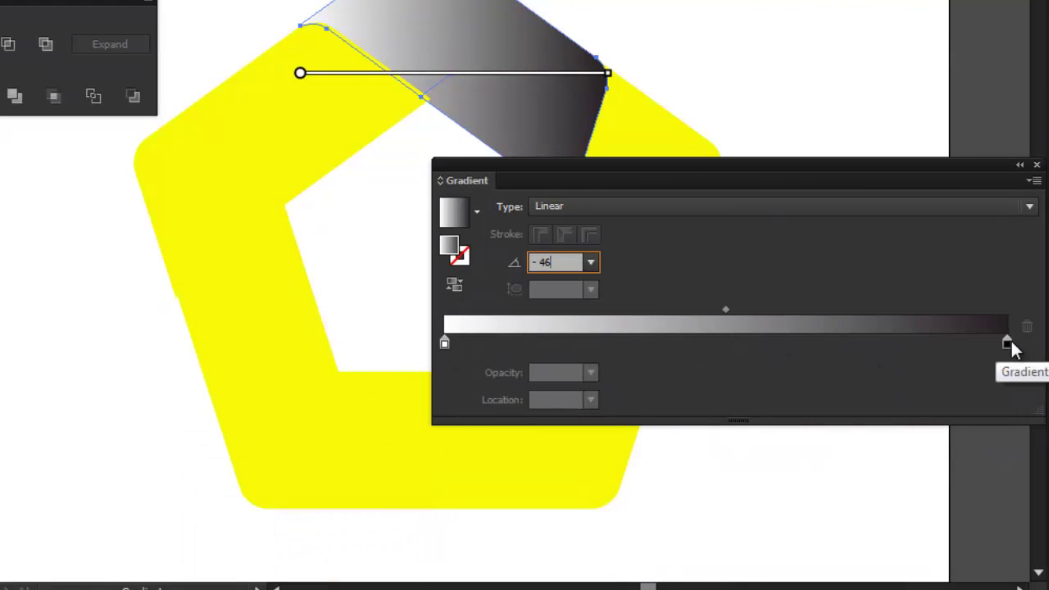
{"action": "key", "text": "alt+Tab"}
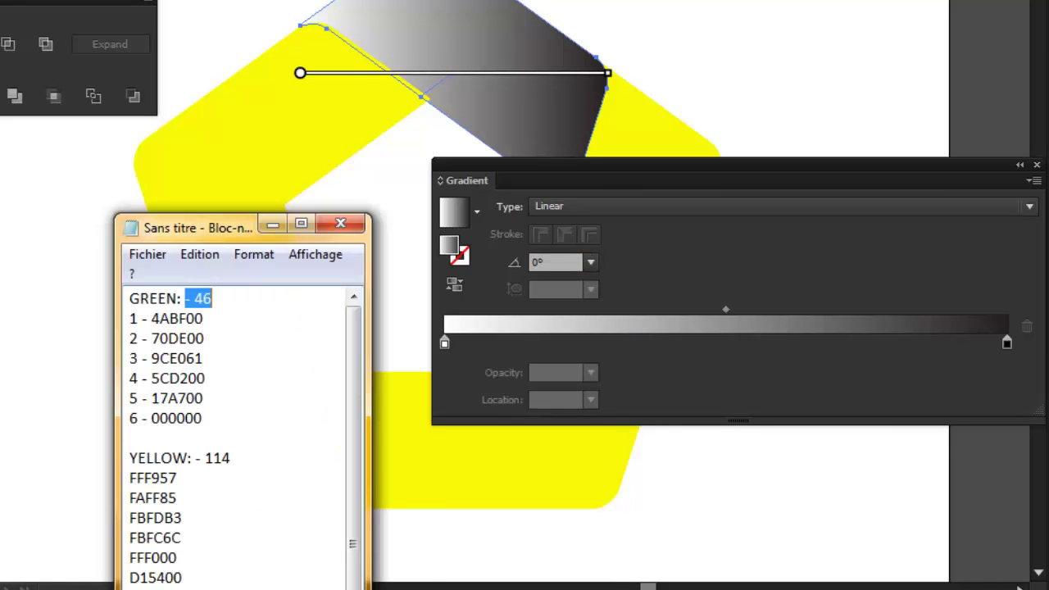
{"action": "left_click_drag", "start_coordinate": [215, 229], "coordinate": [21, 11]}
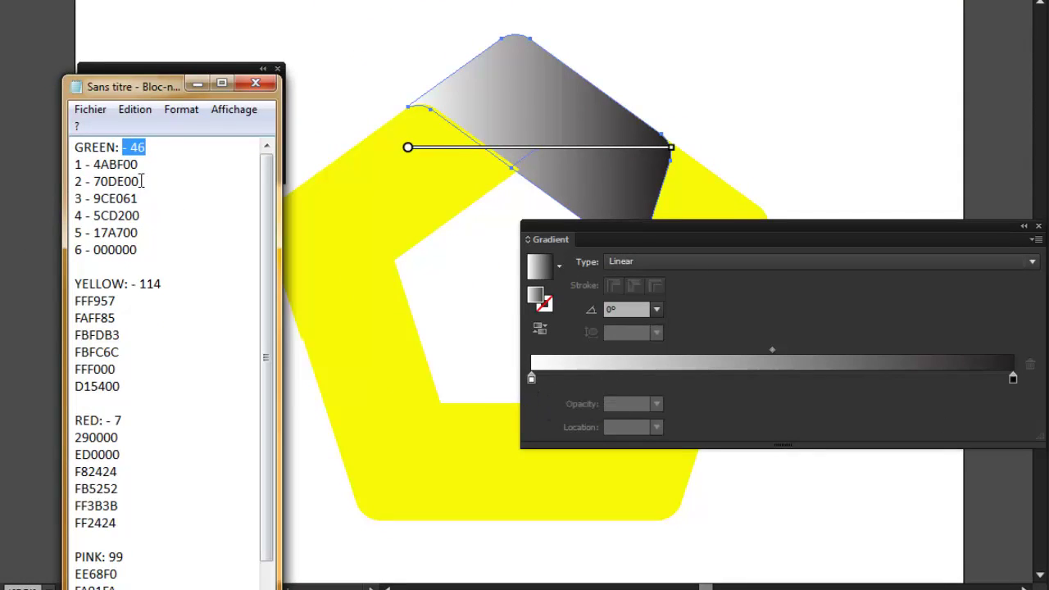
{"action": "left_click_drag", "start_coordinate": [93, 164], "coordinate": [141, 164]}
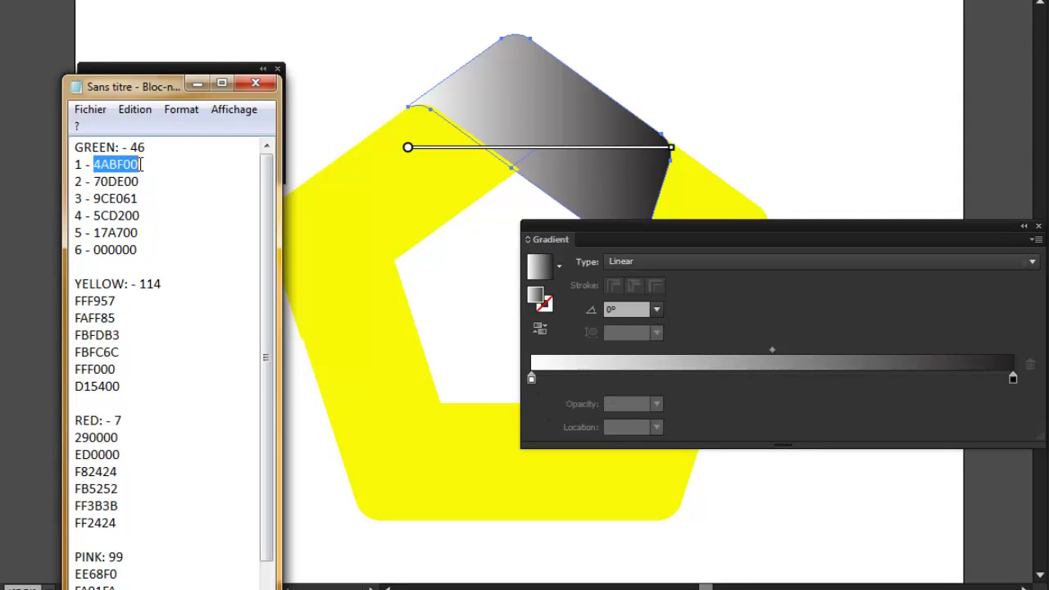
Set the gradient's first stop to RGB hex 4ABF00 green.
{"action": "left_click", "coordinate": [531, 377]}
{"action": "double_click", "coordinate": [531, 377]}
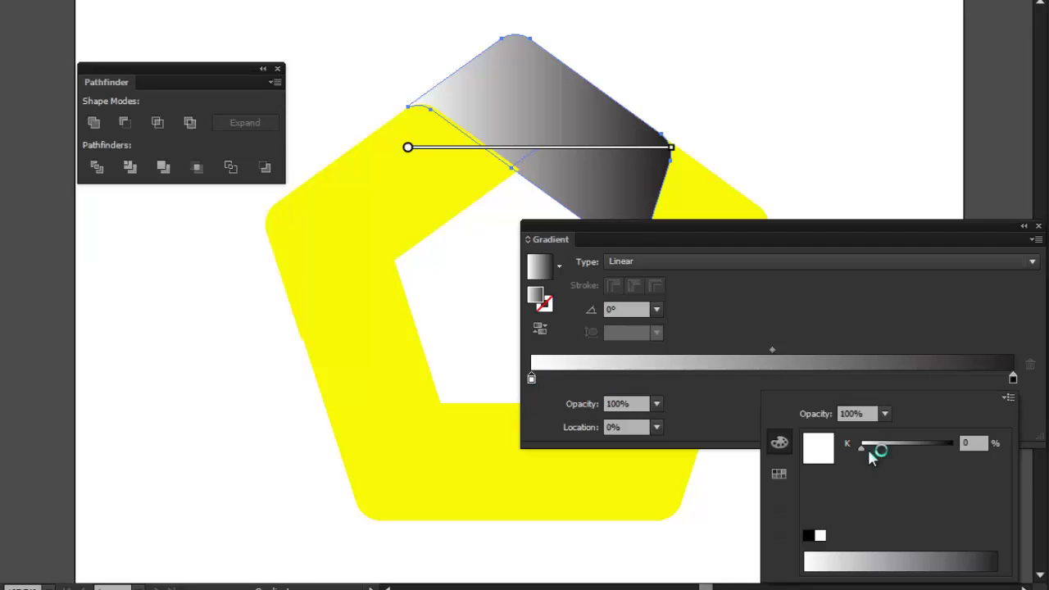
{"action": "left_click", "coordinate": [1007, 397]}
{"action": "left_click", "coordinate": [981, 420]}
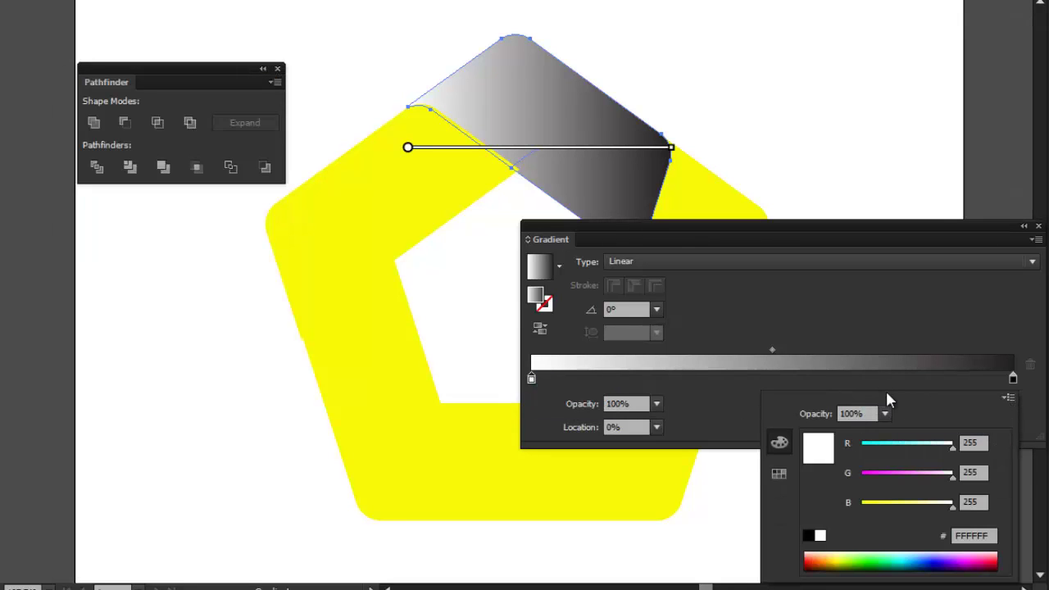
{"action": "left_click", "coordinate": [992, 534]}
{"action": "type", "text": "4ABF00"}
{"action": "left_click", "coordinate": [986, 501]}
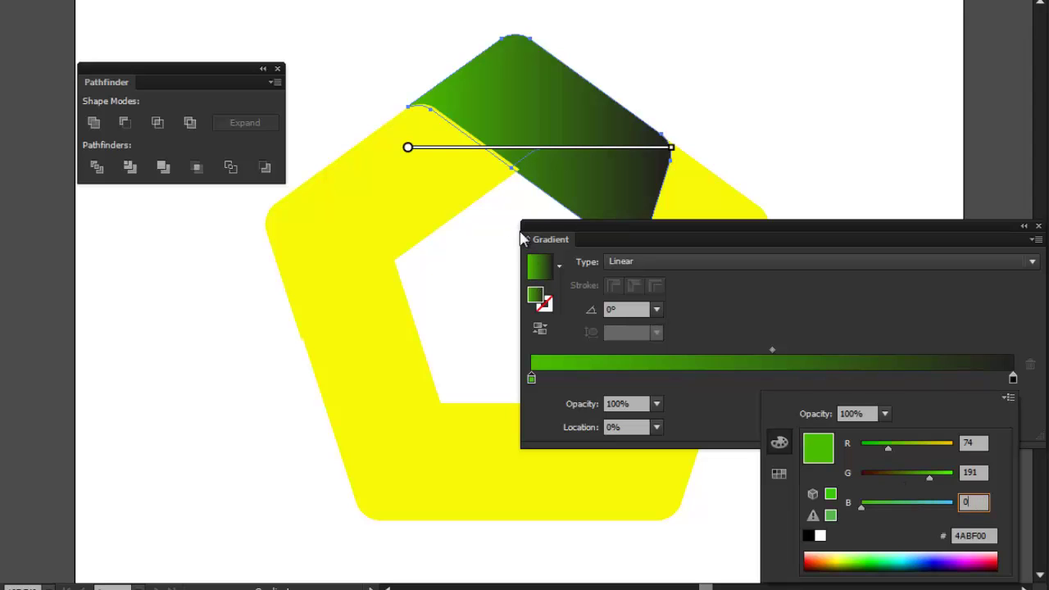
{"action": "left_click", "coordinate": [625, 307]}
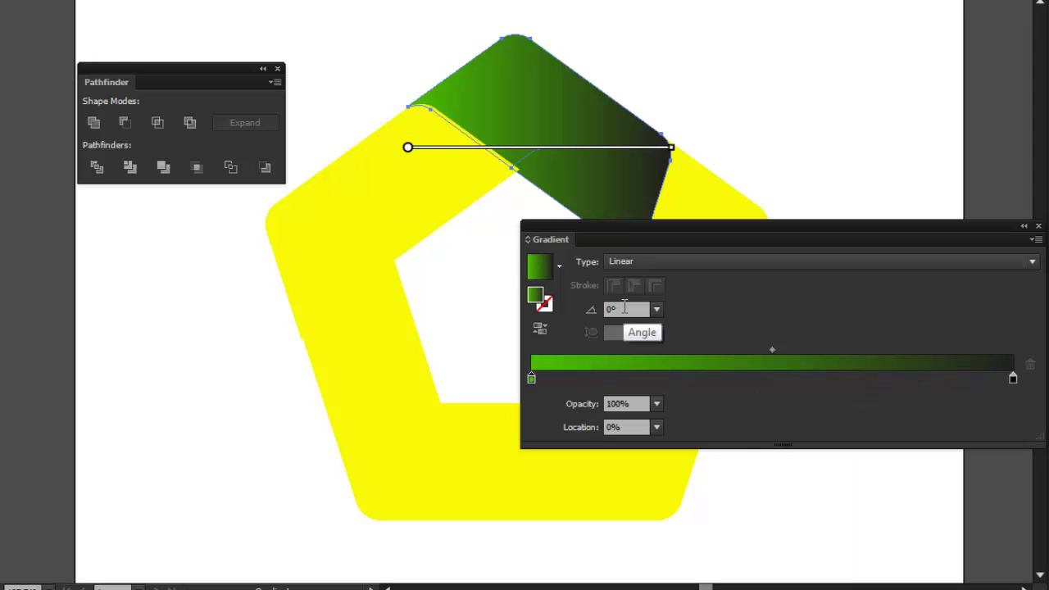
Set the gradient angle to -46° and add four stops near the left end, the last at 15%.
{"action": "left_click", "coordinate": [622, 311]}
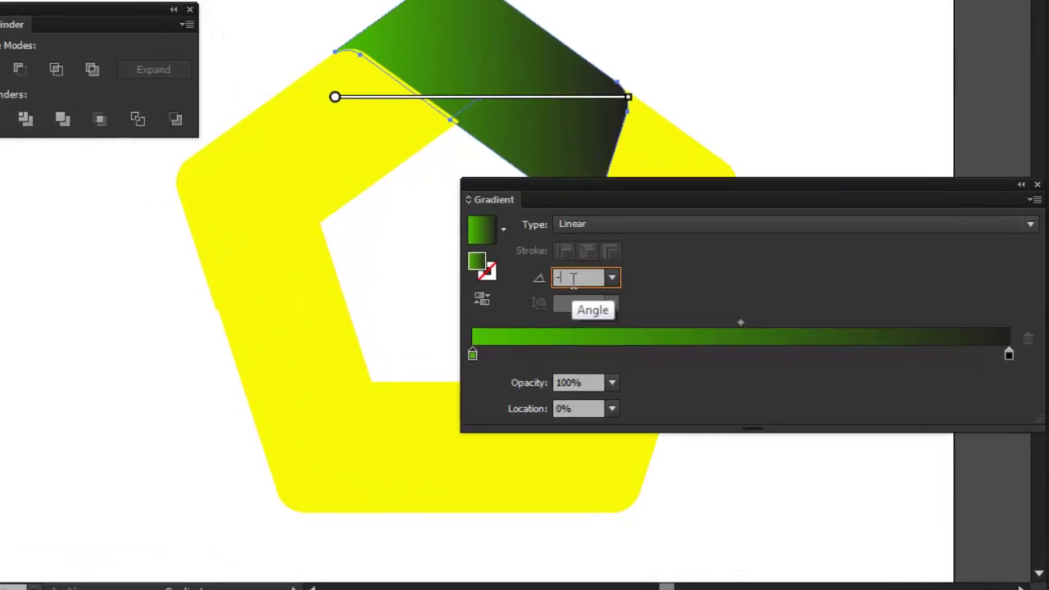
{"action": "type", "text": "-46"}
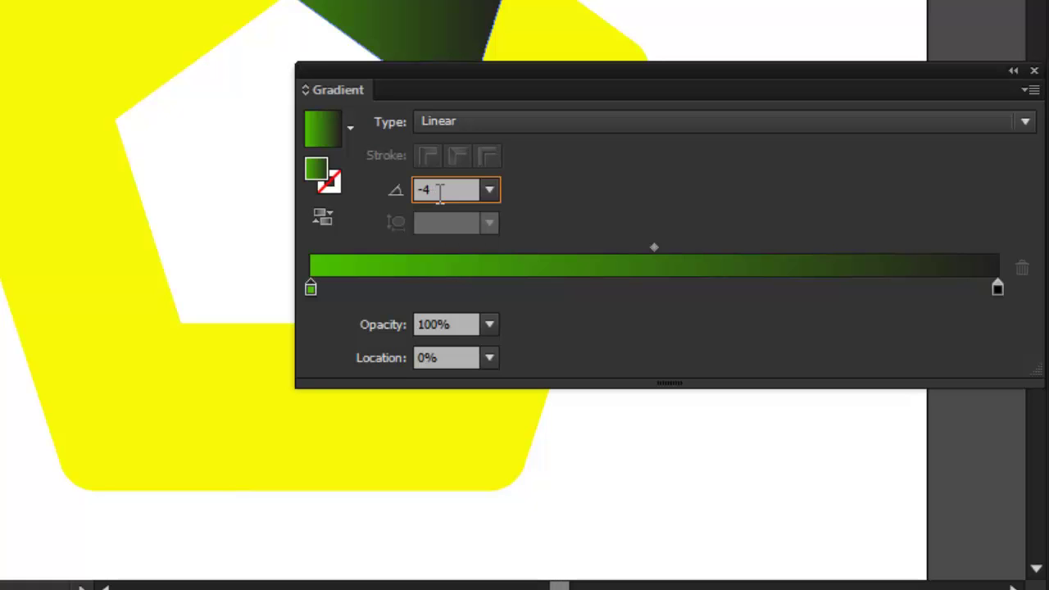
{"action": "left_click", "coordinate": [335, 291]}
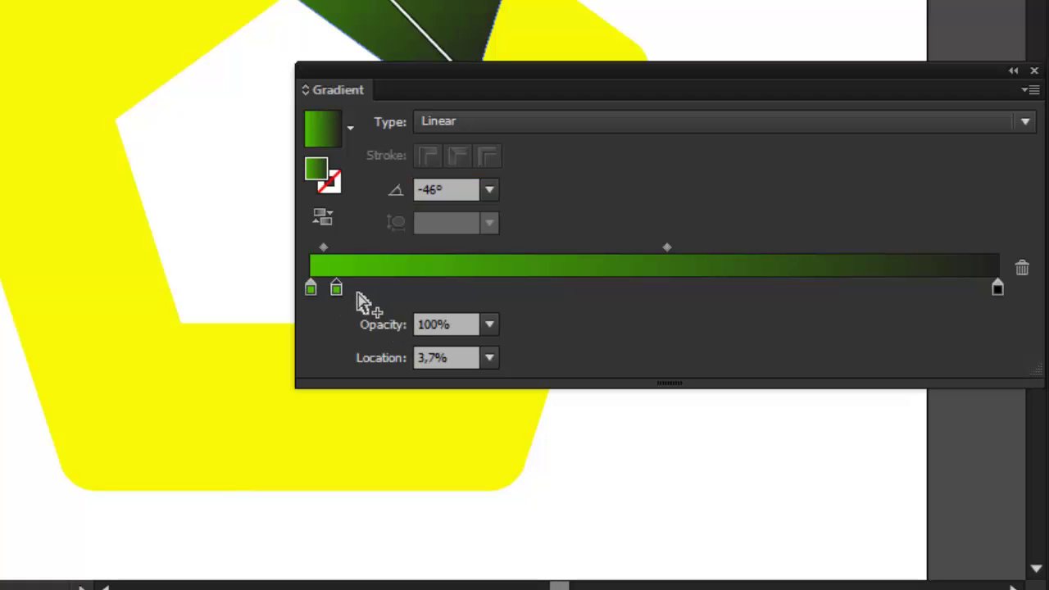
{"action": "left_click", "coordinate": [360, 292]}
{"action": "left_click", "coordinate": [388, 293]}
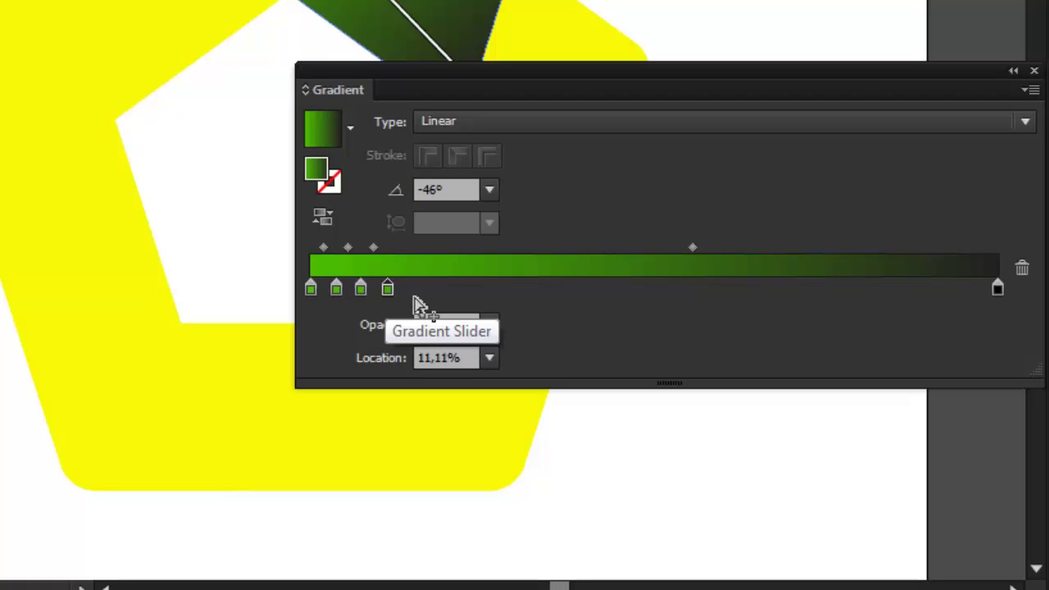
{"action": "left_click", "coordinate": [413, 296]}
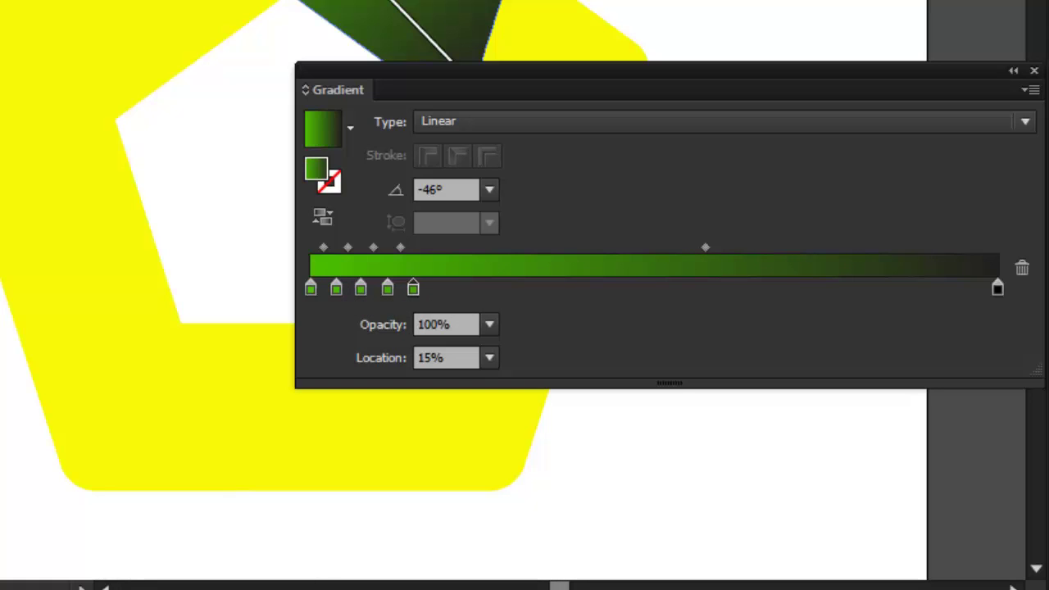
Set the second gradient stop to green 70DE00.
{"action": "double_click", "coordinate": [336, 287]}
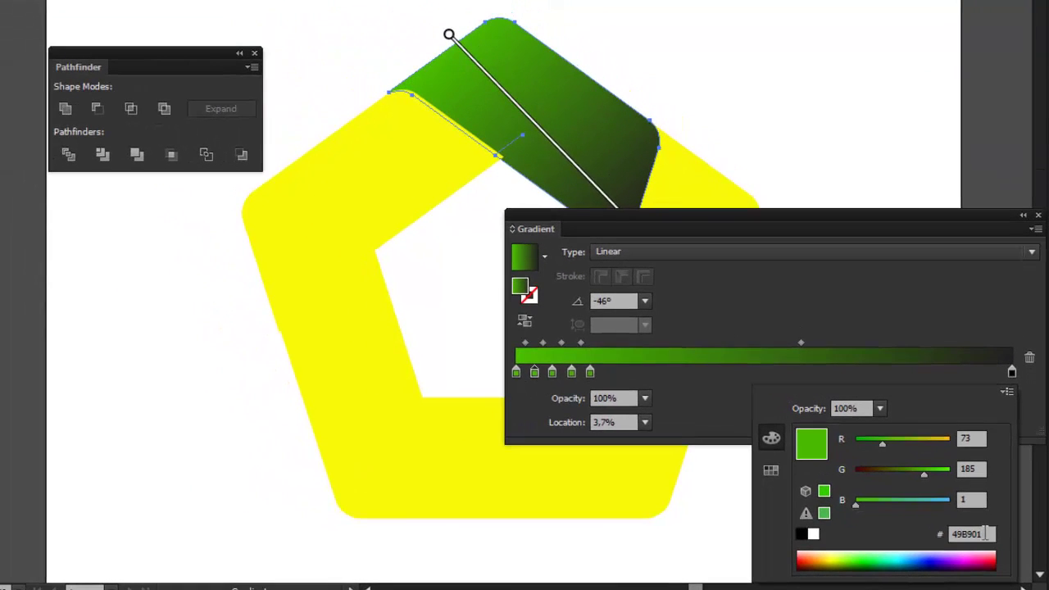
{"action": "left_click", "coordinate": [967, 534]}
{"action": "type", "text": "70DE00"}
{"action": "left_click", "coordinate": [981, 501]}
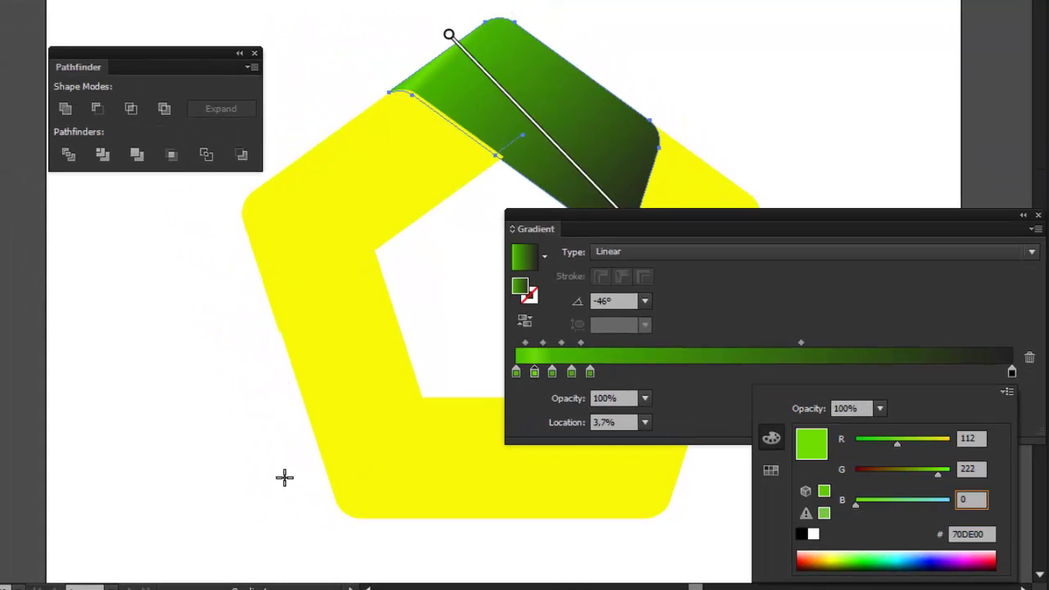
Copy pale green 9CE061 from the notes and paste it into the third stop.
{"action": "key", "text": "alt+Tab"}
{"action": "left_click_drag", "start_coordinate": [66, 186], "coordinate": [113, 186]}
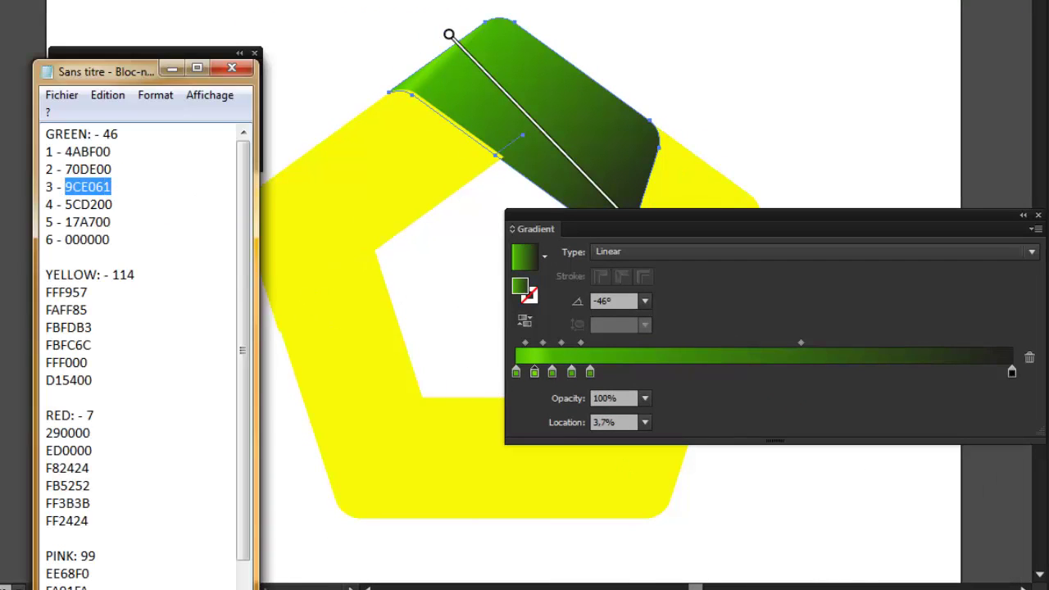
{"action": "key", "text": "alt+Tab"}
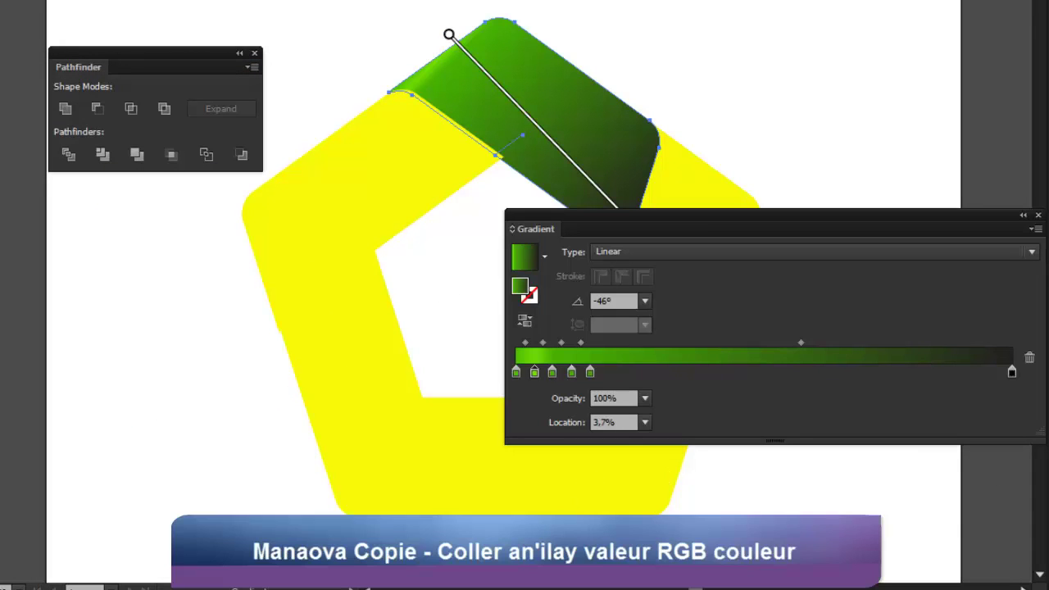
{"action": "key", "text": "alt+Tab"}
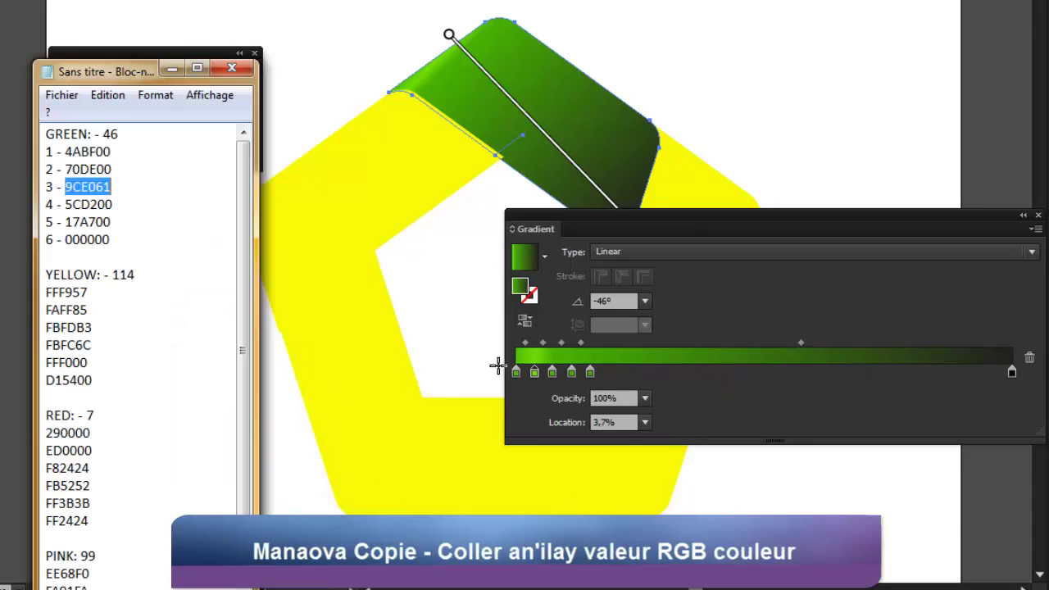
{"action": "double_click", "coordinate": [550, 374]}
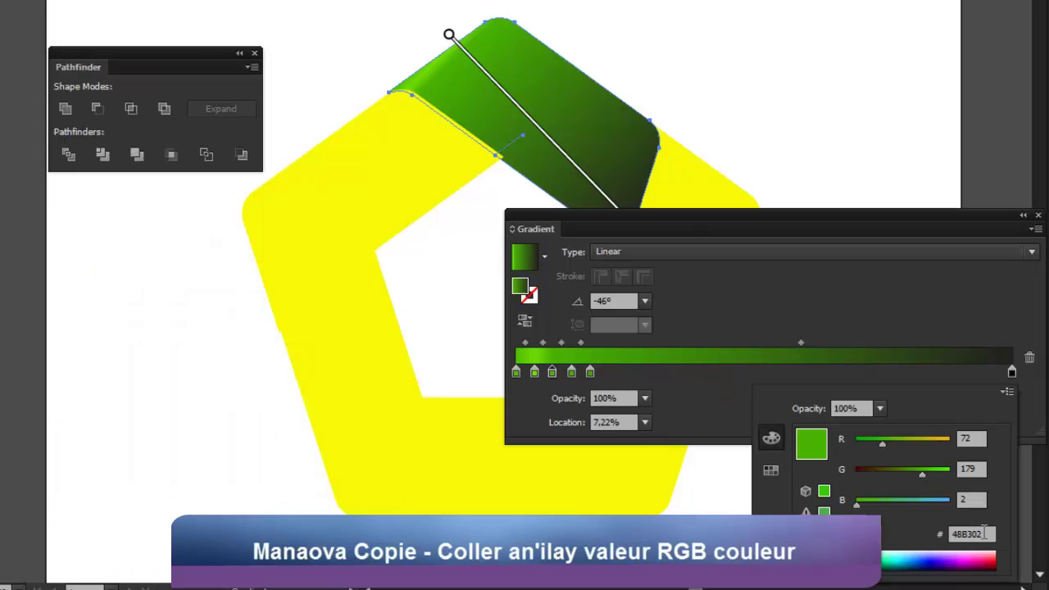
{"action": "double_click", "coordinate": [983, 534]}
{"action": "type", "text": "9CE061"}
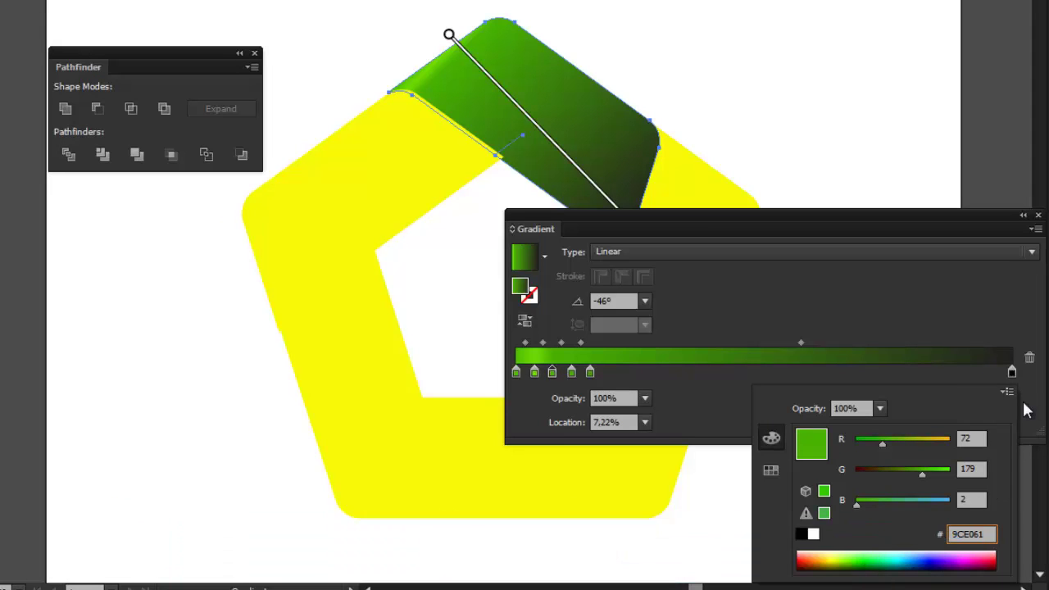
{"action": "left_click", "coordinate": [1008, 392]}
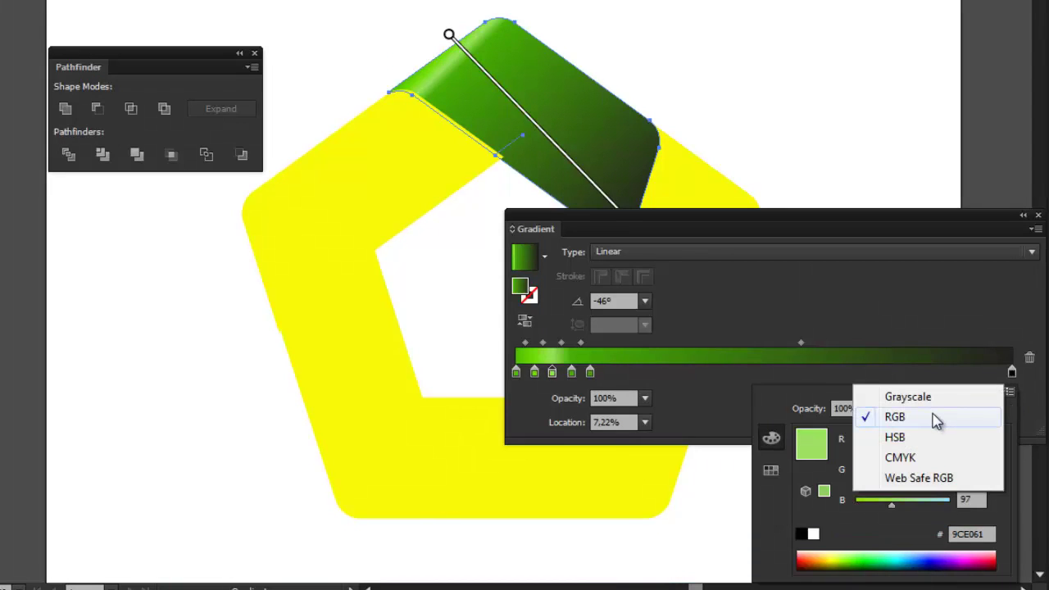
Open the fourth stop's colour and select code 5CD200 in the notes.
{"action": "left_click", "coordinate": [569, 370]}
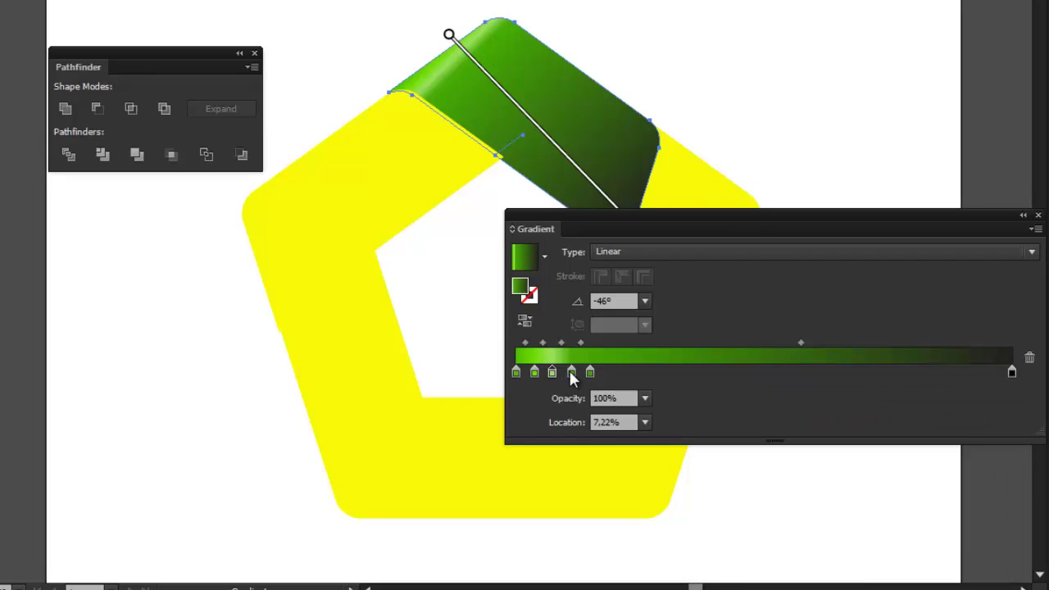
{"action": "double_click", "coordinate": [570, 370]}
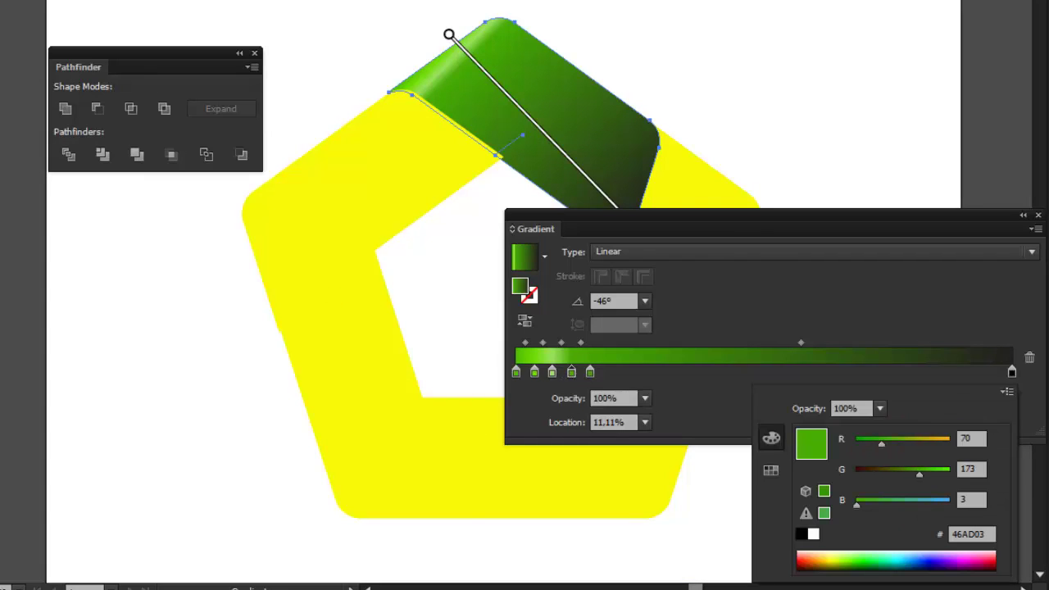
{"action": "key", "text": "alt+Tab"}
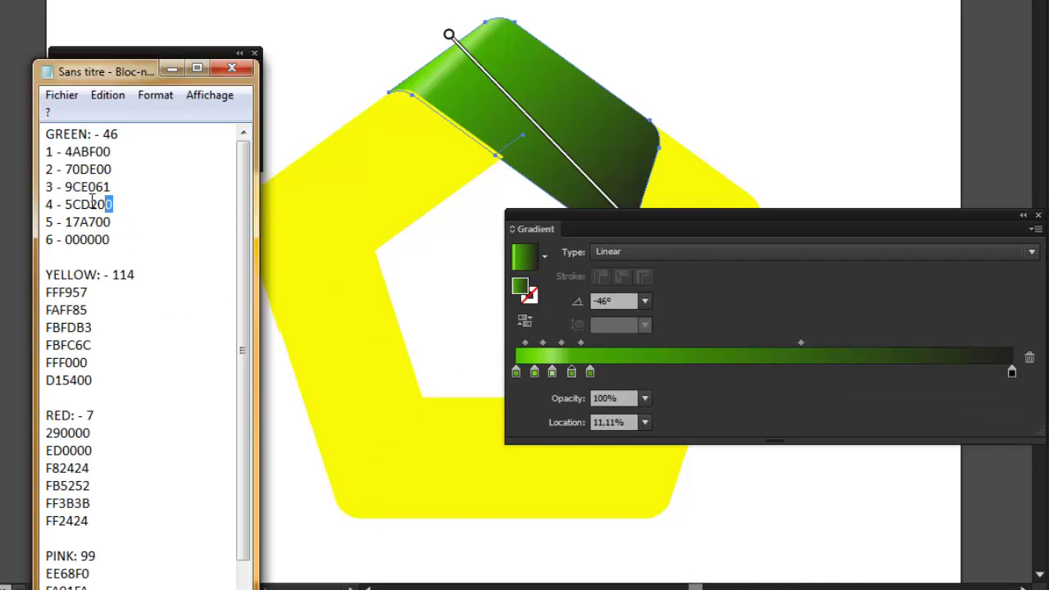
{"action": "left_click_drag", "start_coordinate": [114, 204], "coordinate": [66, 204]}
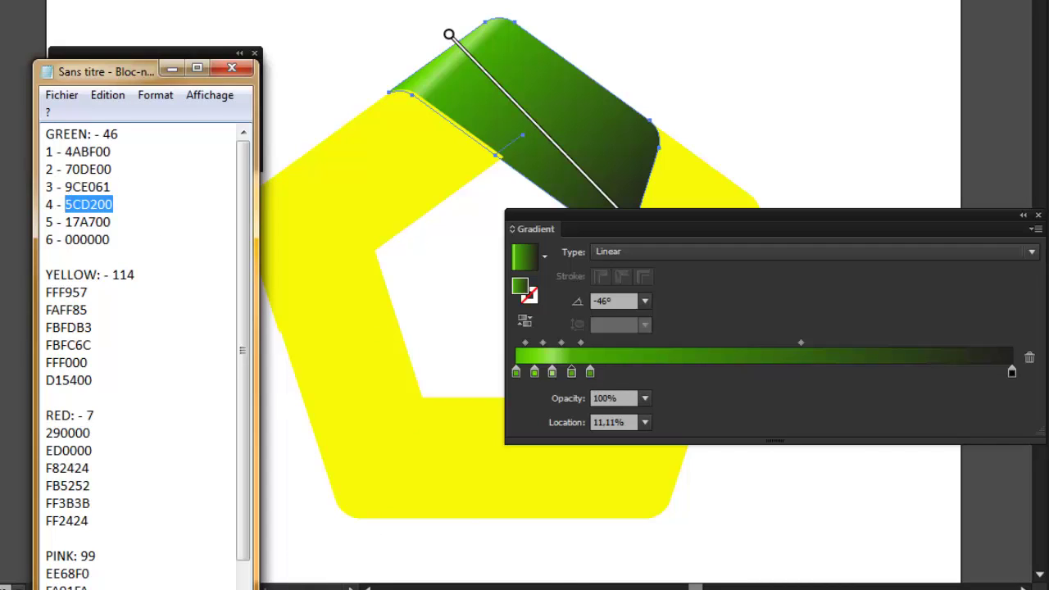
Replace the fourth stop's 46AD03 with 5CD200.
{"action": "double_click", "coordinate": [572, 373]}
{"action": "left_click_drag", "start_coordinate": [984, 534], "coordinate": [942, 536]}
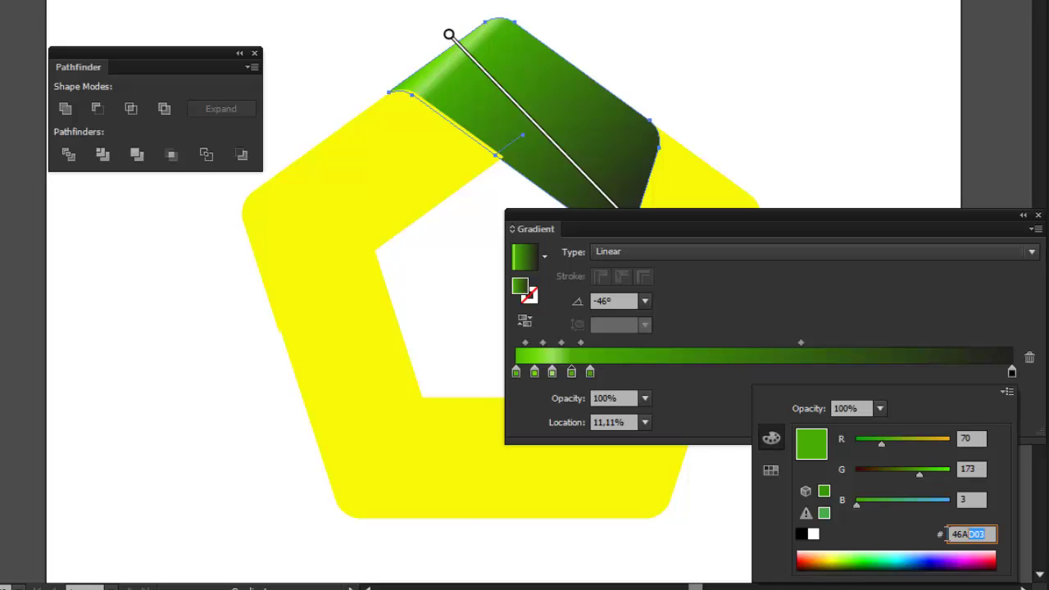
{"action": "type", "text": "5CD200"}
{"action": "left_click", "coordinate": [356, 578]}
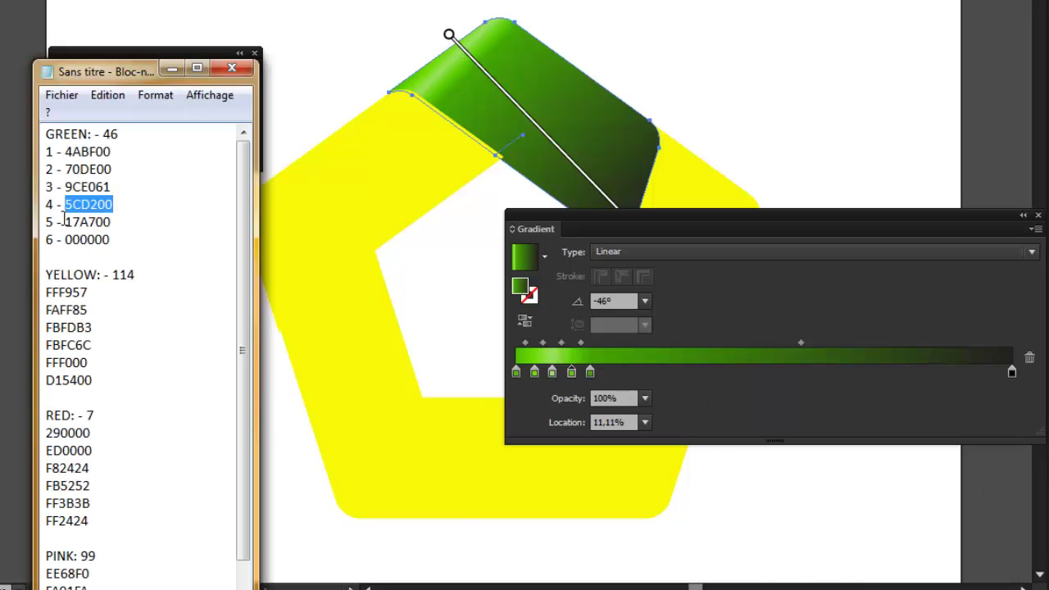
{"action": "left_click_drag", "start_coordinate": [64, 220], "coordinate": [111, 221]}
{"action": "left_click", "coordinate": [87, 222]}
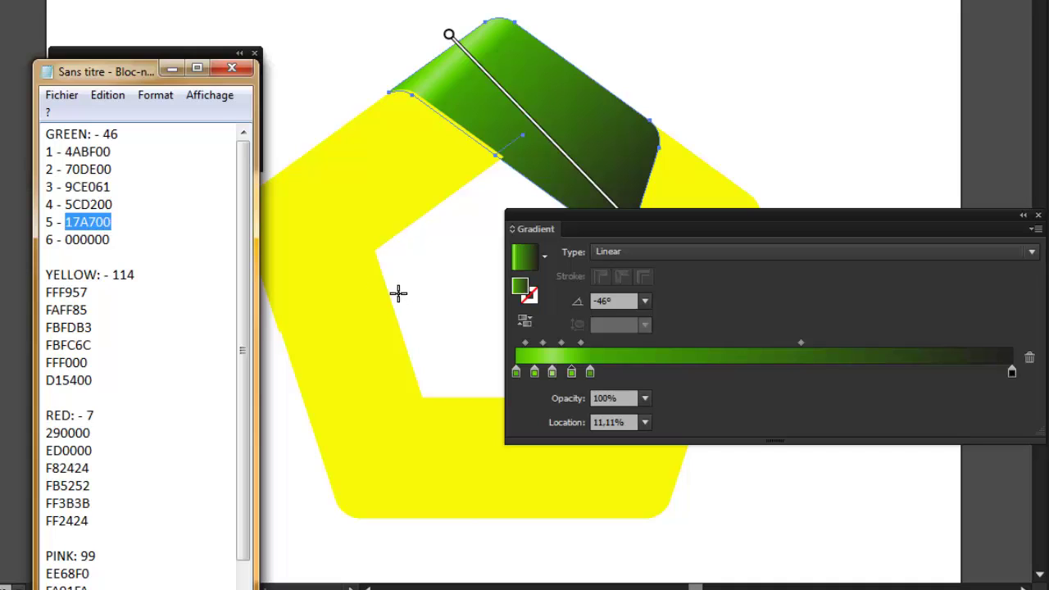
Change the 15% stop from 44A604 to deeper green 17A700.
{"action": "double_click", "coordinate": [590, 373]}
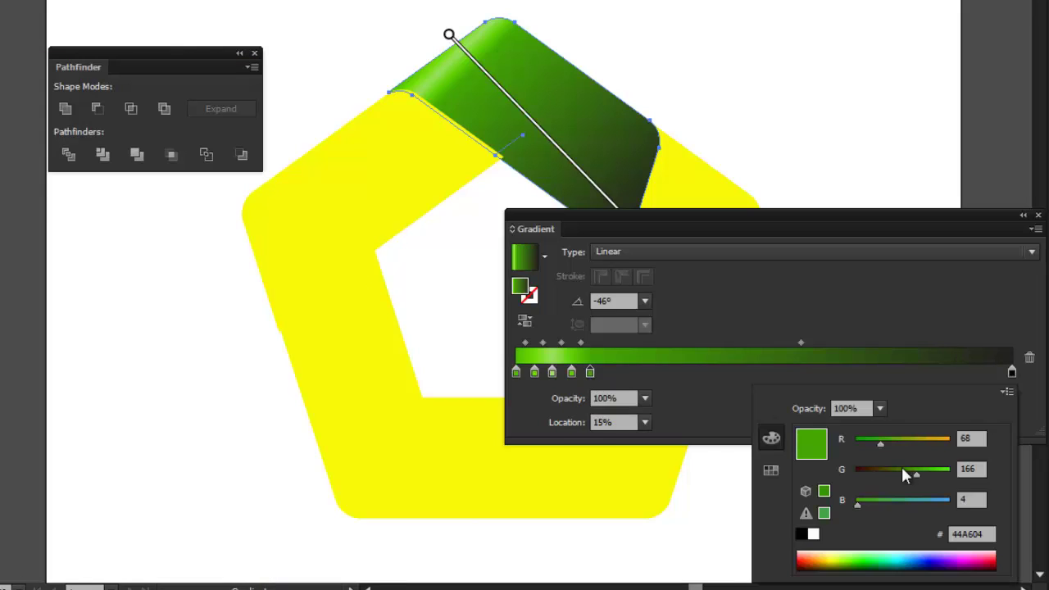
{"action": "left_click_drag", "start_coordinate": [982, 533], "coordinate": [943, 534]}
{"action": "type", "text": "17A700"}
{"action": "left_click", "coordinate": [977, 498]}
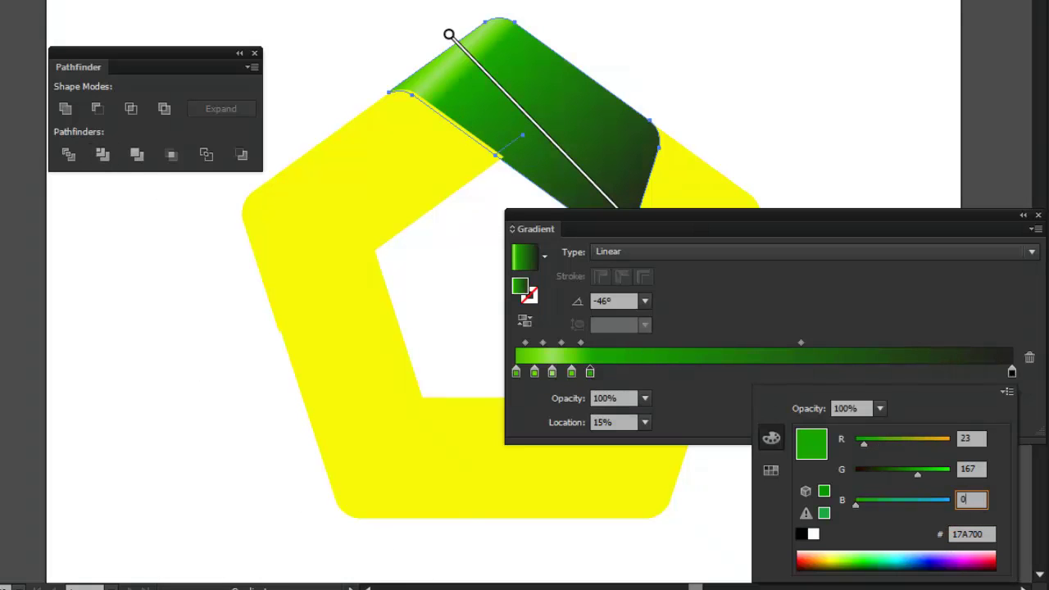
Copy 000000 from the notes and switch the end stop to RGB, ready for the hex value.
{"action": "key", "text": "alt+Tab"}
{"action": "left_click", "coordinate": [65, 239]}
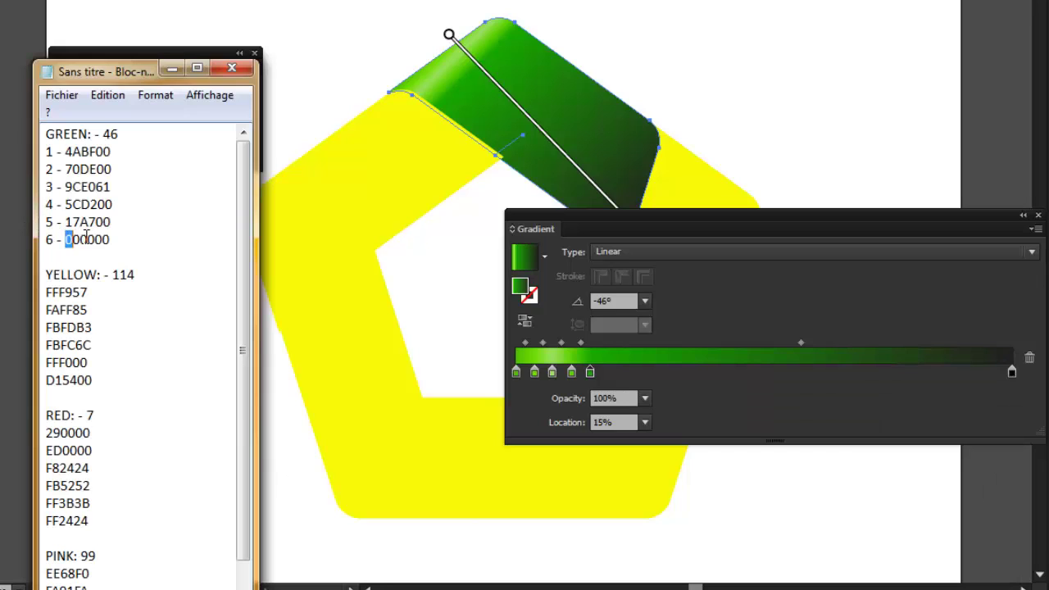
{"action": "left_click_drag", "start_coordinate": [65, 238], "coordinate": [119, 239]}
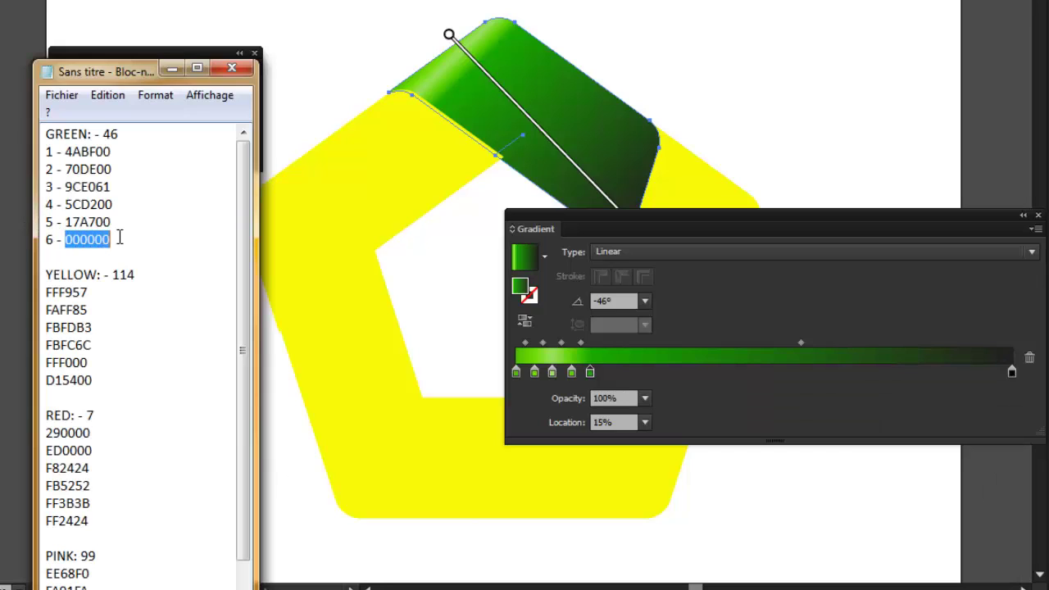
{"action": "left_click", "coordinate": [1013, 374]}
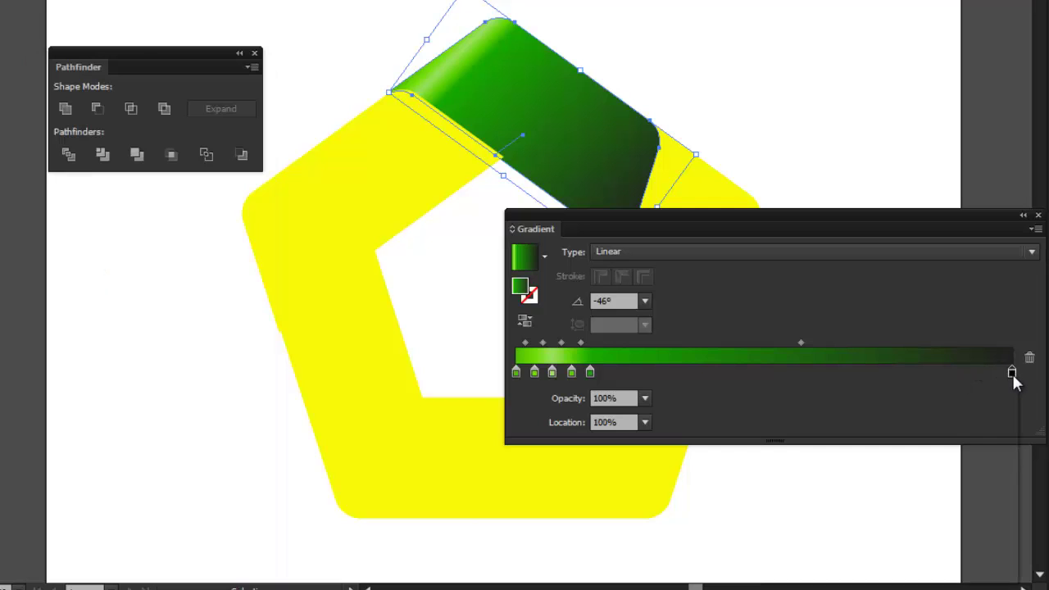
{"action": "double_click", "coordinate": [1012, 373]}
{"action": "left_click", "coordinate": [1008, 393]}
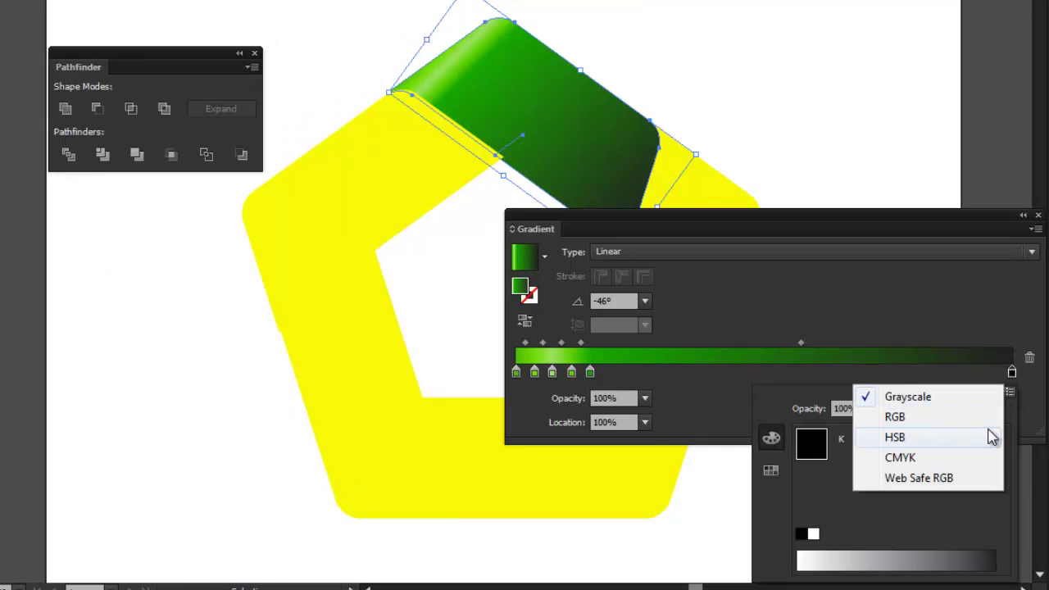
{"action": "left_click", "coordinate": [977, 421]}
{"action": "left_click", "coordinate": [972, 534]}
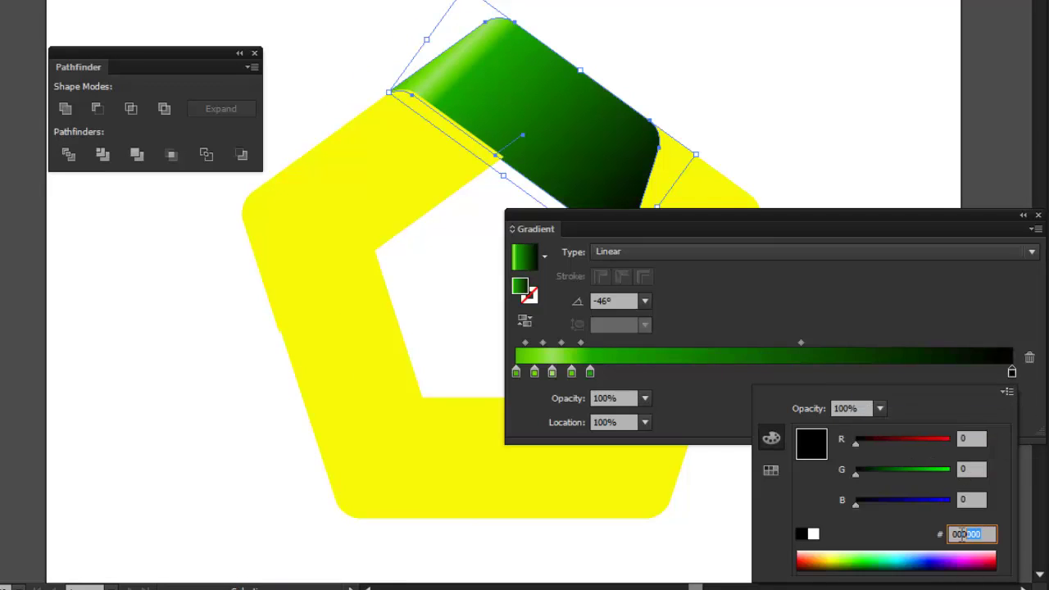
Commit black 000000 as the end stop and slide the third green stop slightly left.
{"action": "left_click", "coordinate": [974, 498]}
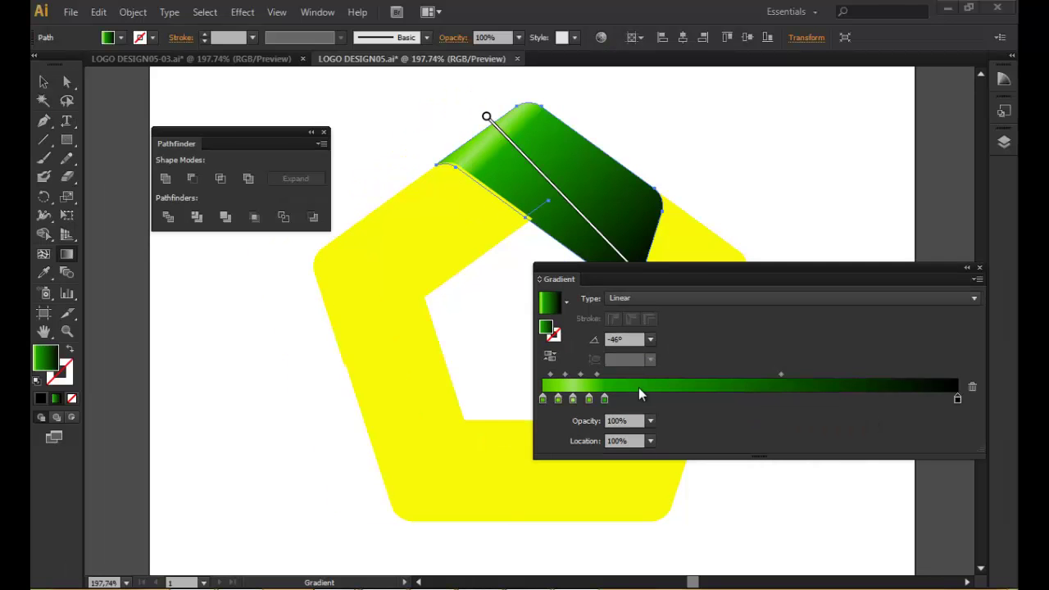
{"action": "left_click_drag", "start_coordinate": [573, 403], "coordinate": [598, 402]}
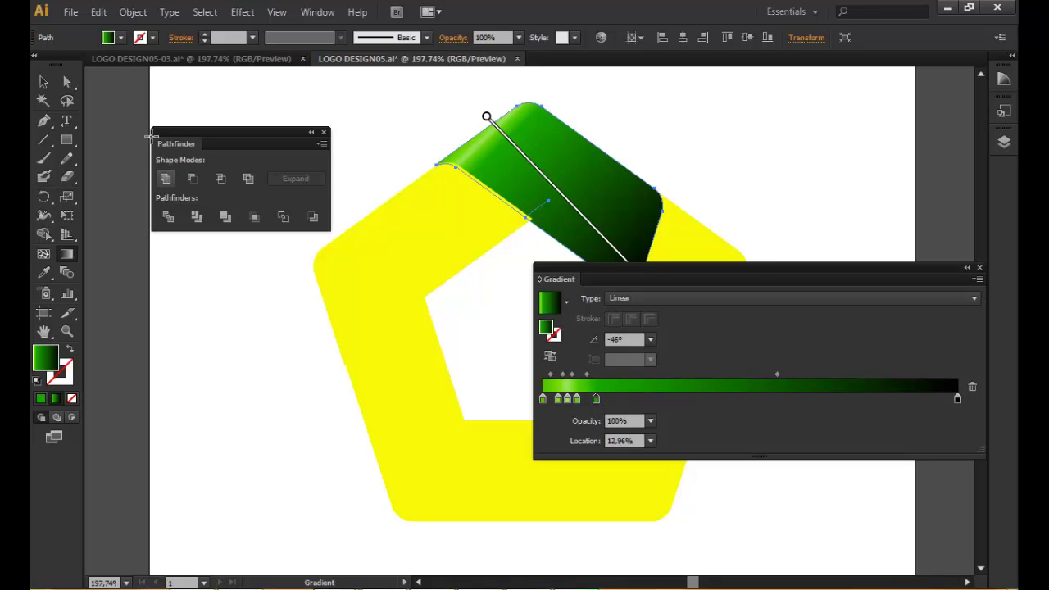
{"action": "left_click", "coordinate": [72, 12]}
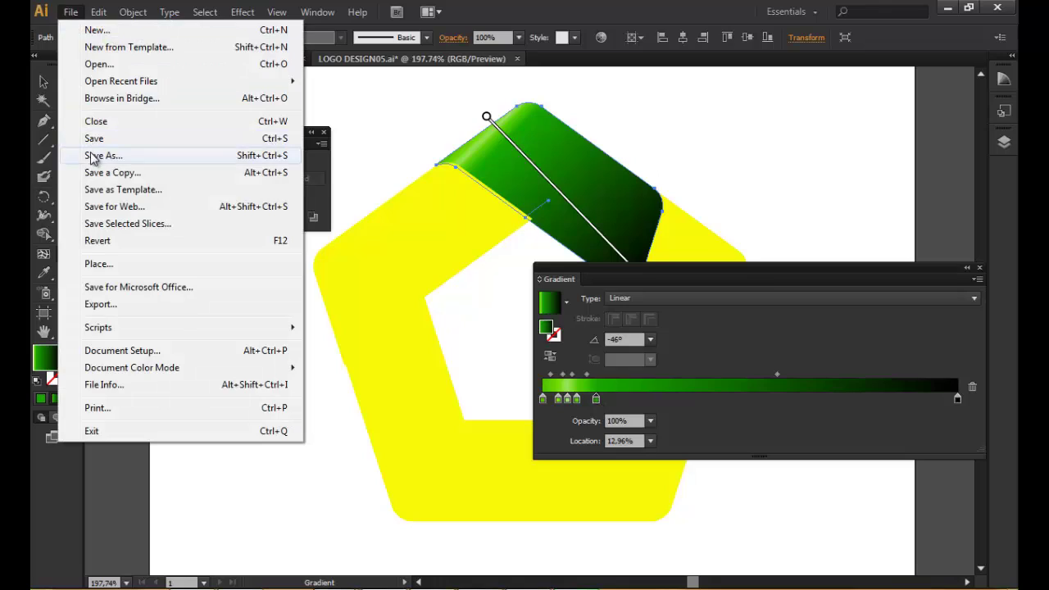
Save a copy, renaming LOGO DESIGN05.ai to LOGO DESIGN06.ai.
{"action": "left_click", "coordinate": [92, 155]}
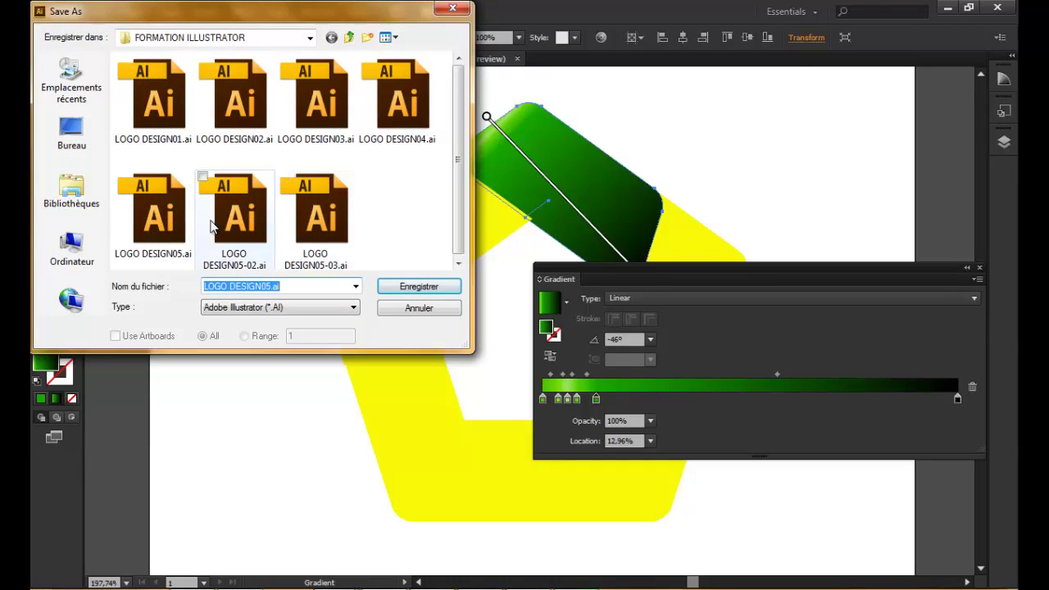
{"action": "left_click", "coordinate": [153, 209]}
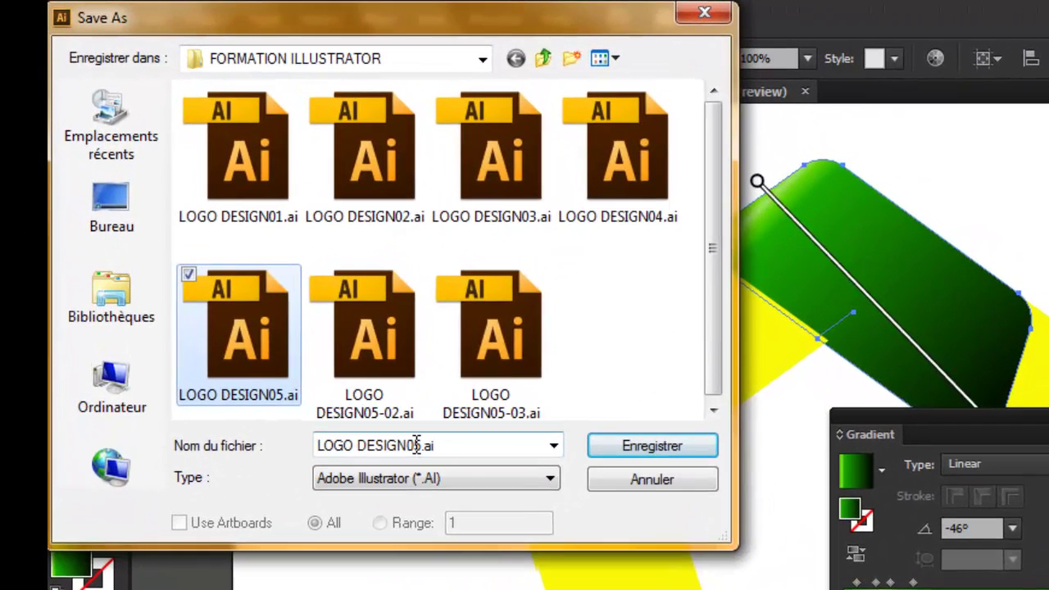
{"action": "double_click", "coordinate": [413, 445]}
{"action": "left_click", "coordinate": [417, 445]}
{"action": "key", "text": "BackSpace"}
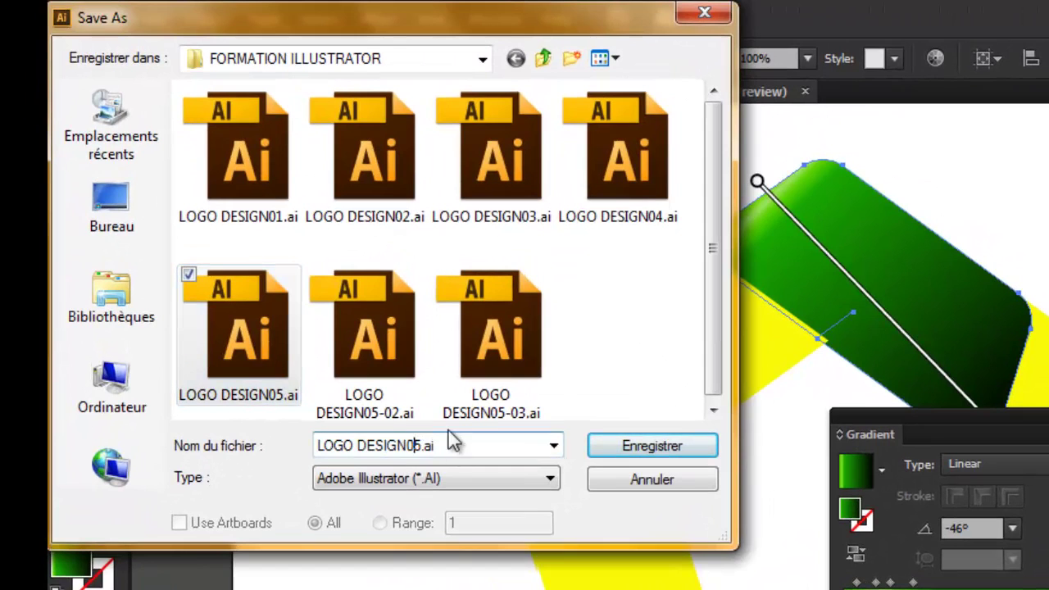
{"action": "type", "text": "6"}
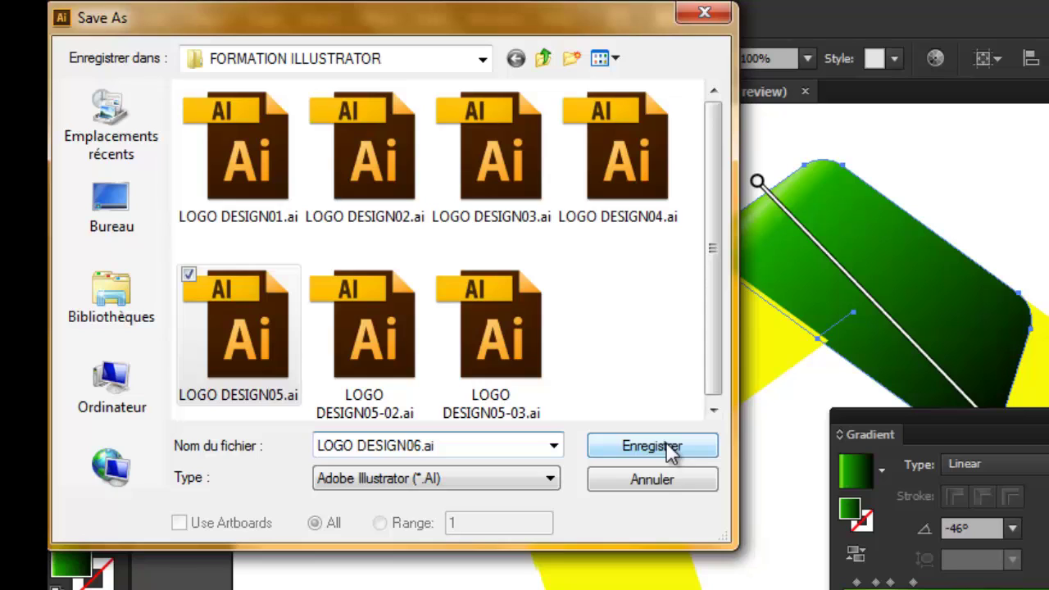
{"action": "mouse_move", "coordinate": [237, 328]}
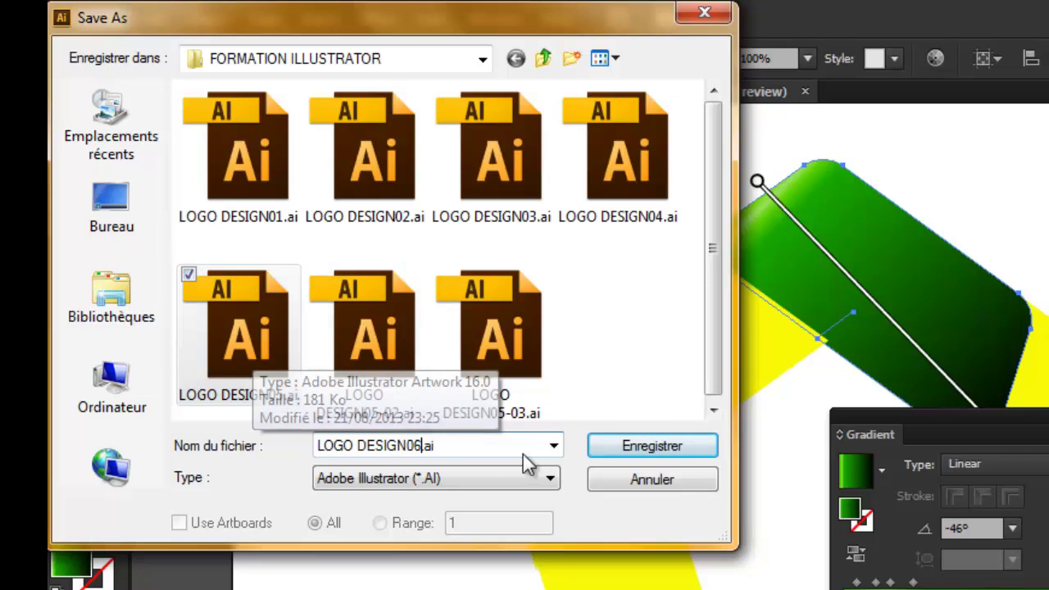
{"action": "left_click", "coordinate": [629, 453]}
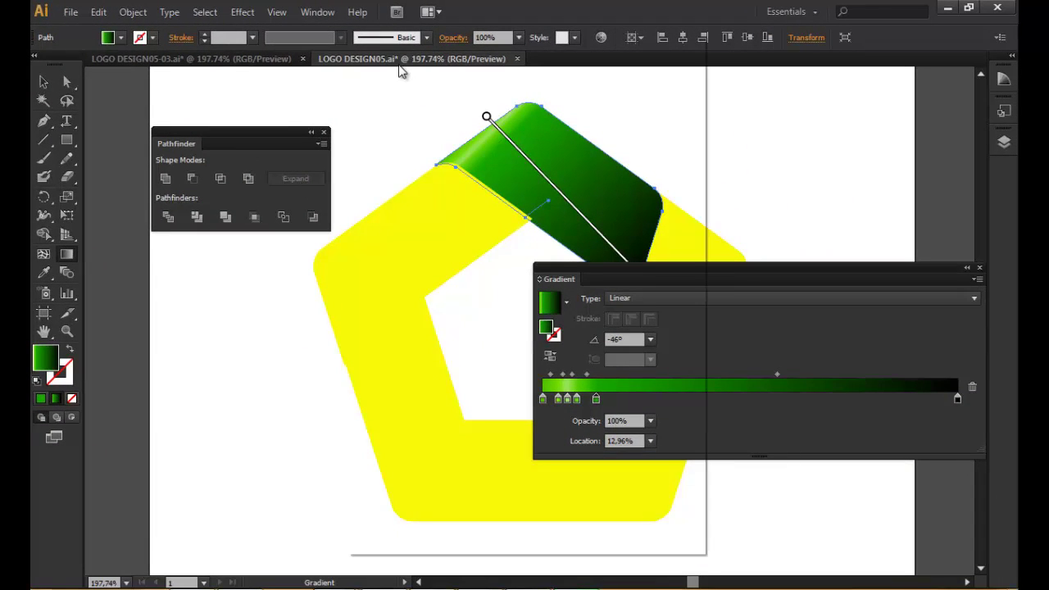
Accept the save options, inspect the reference's yellow segment gradient, then return to LOGO DESIGN06.
{"action": "left_click", "coordinate": [570, 510]}
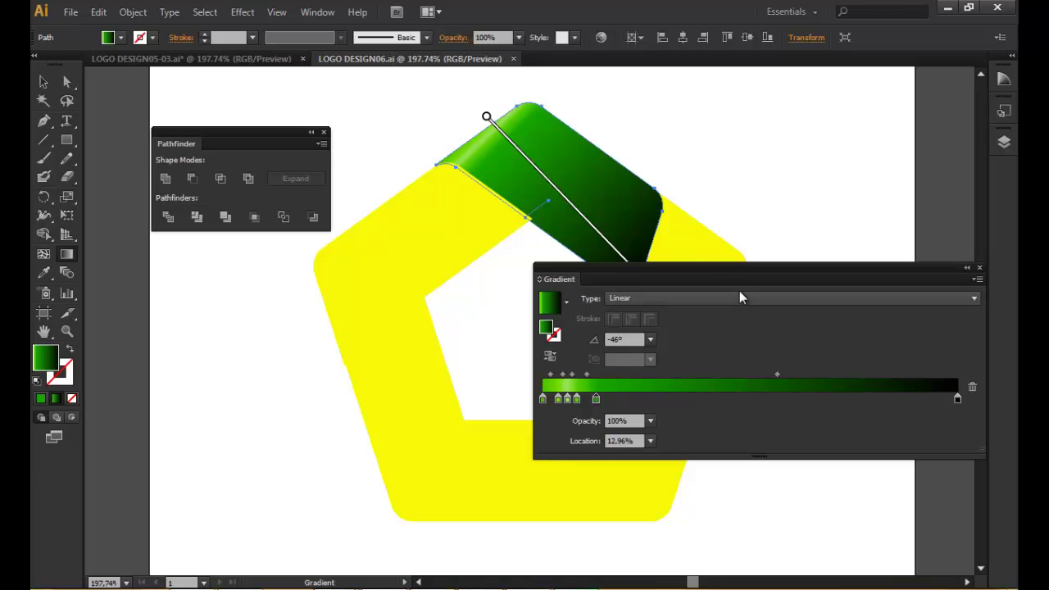
{"action": "left_click", "coordinate": [178, 66]}
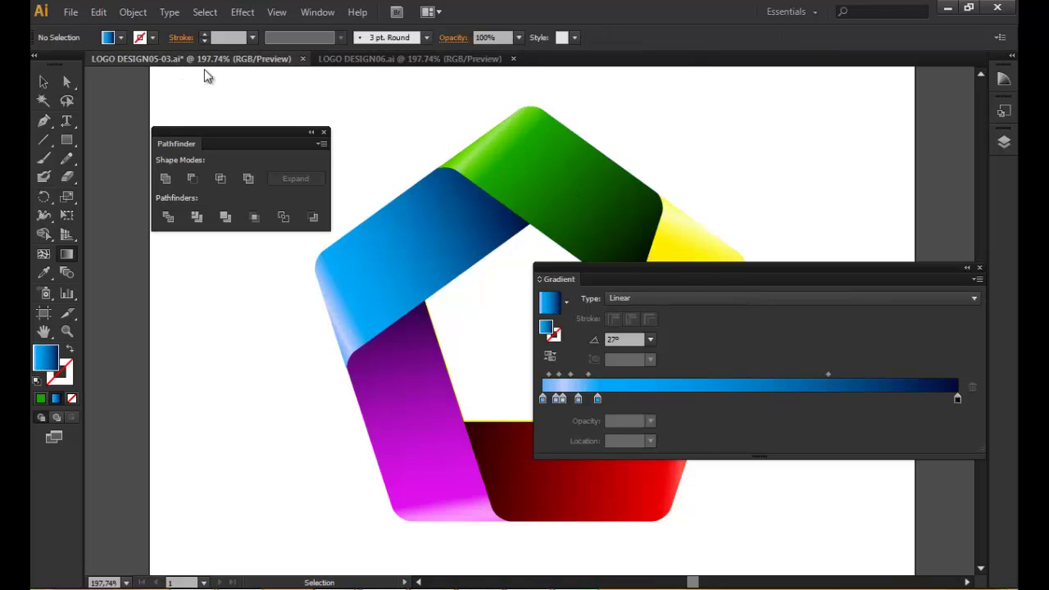
{"action": "left_click_drag", "start_coordinate": [639, 269], "coordinate": [292, 142]}
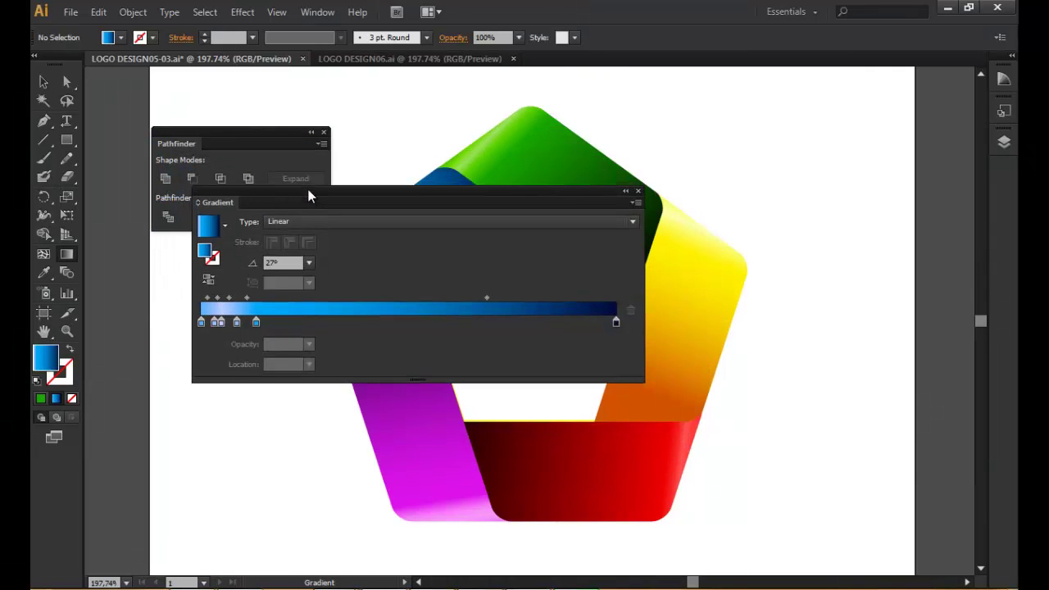
{"action": "left_click_drag", "start_coordinate": [293, 143], "coordinate": [310, 191]}
{"action": "key", "text": "v"}
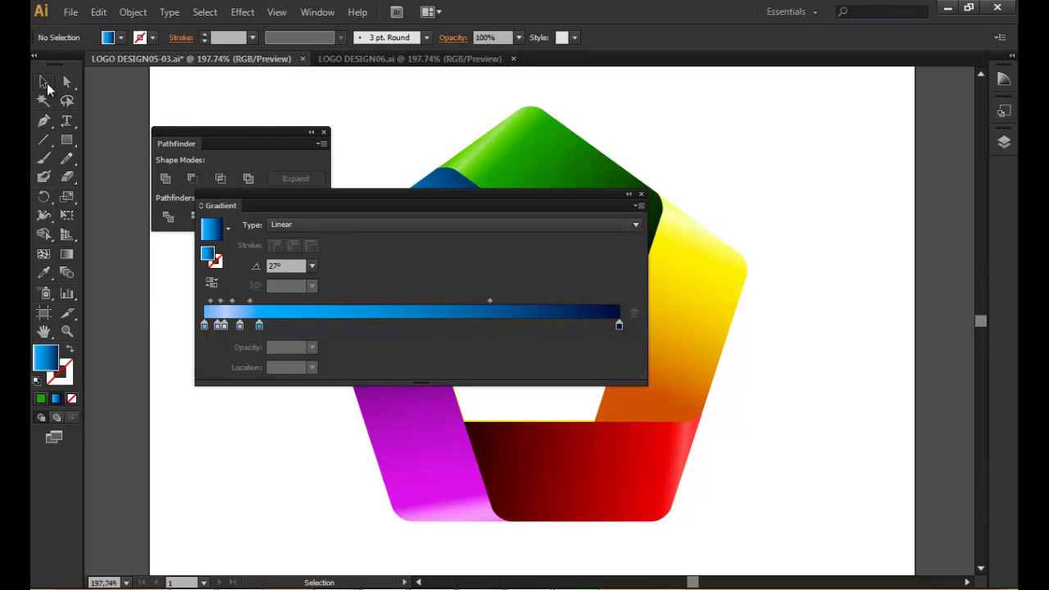
{"action": "left_click", "coordinate": [710, 322]}
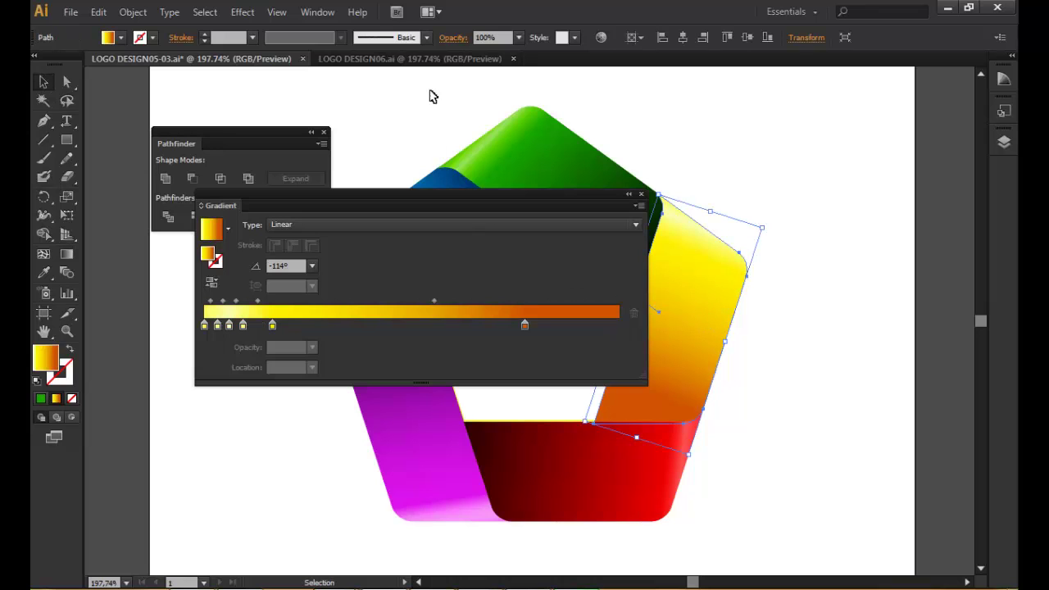
{"action": "left_click", "coordinate": [437, 58]}
Apply a linear gradient to the right-hand segment and move the Gradient panel off the artwork.
{"action": "left_click", "coordinate": [687, 291]}
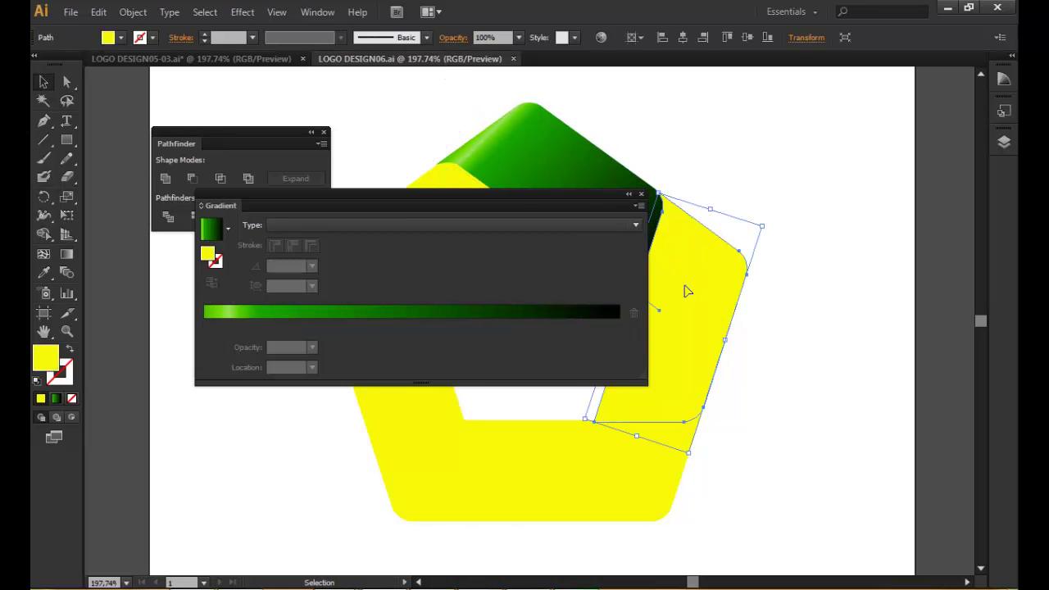
{"action": "left_click", "coordinate": [399, 230]}
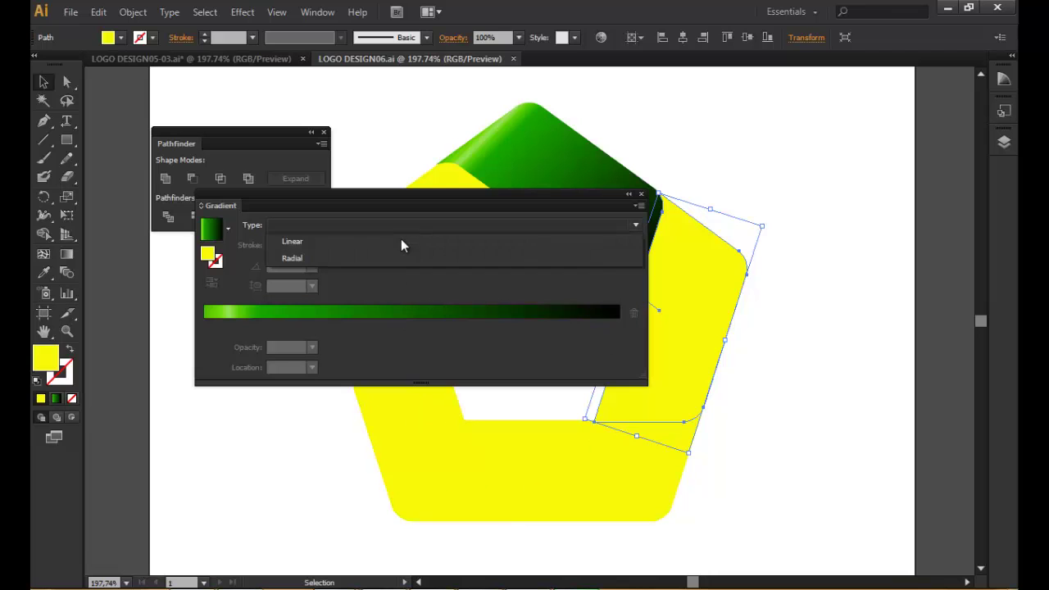
{"action": "left_click", "coordinate": [401, 240]}
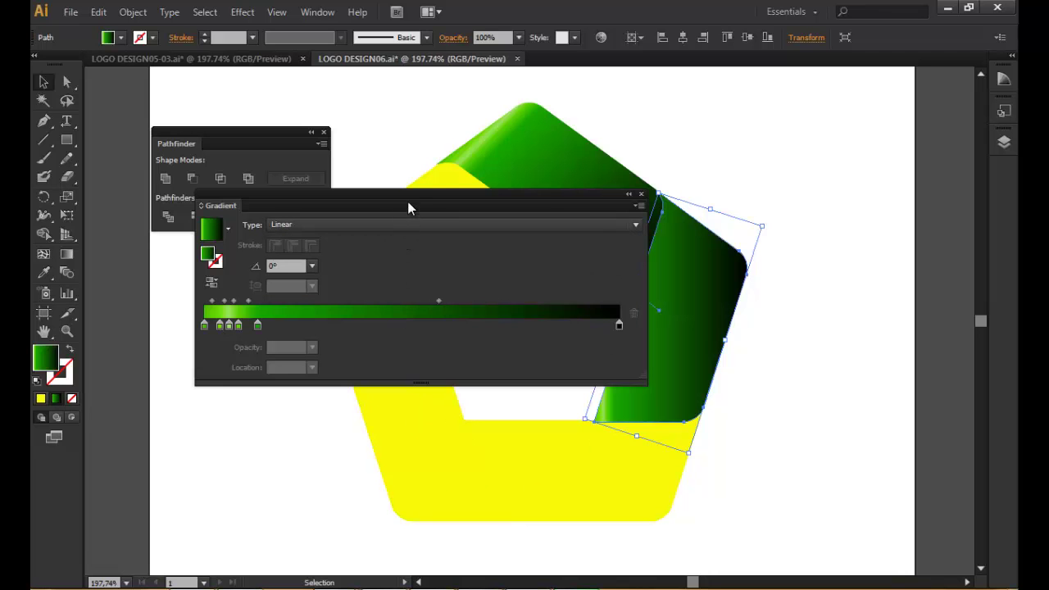
{"action": "mouse_move", "coordinate": [409, 209]}
{"action": "left_mouse_down"}
{"action": "mouse_move", "coordinate": [567, 435]}
{"action": "mouse_move", "coordinate": [361, 209]}
{"action": "left_mouse_up"}
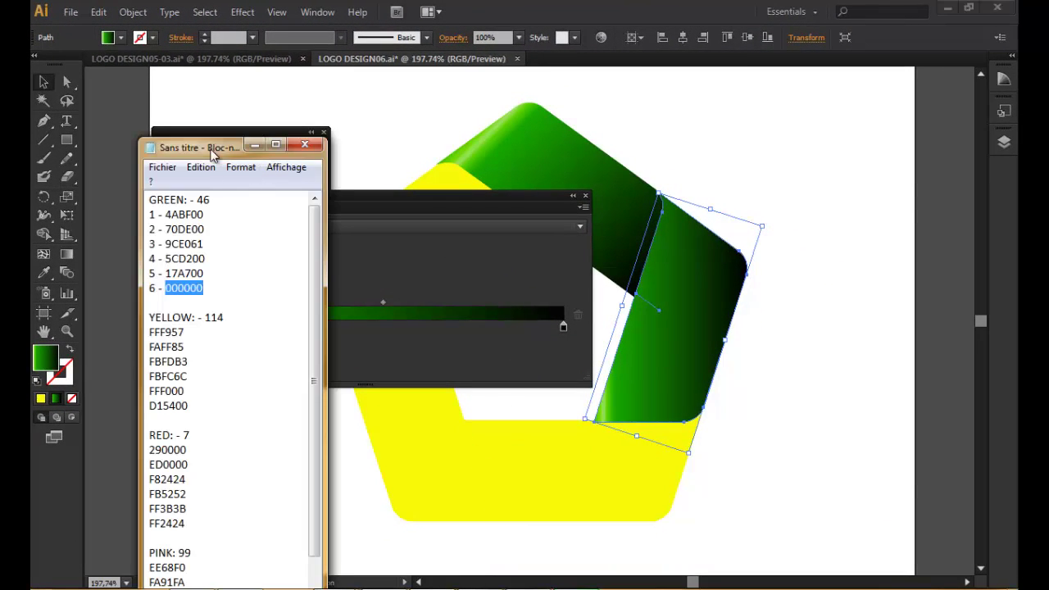
Set the right segment's gradient angle to -114° and select the FFF957 code in Notepad.
{"action": "left_click_drag", "start_coordinate": [215, 147], "coordinate": [806, 127]}
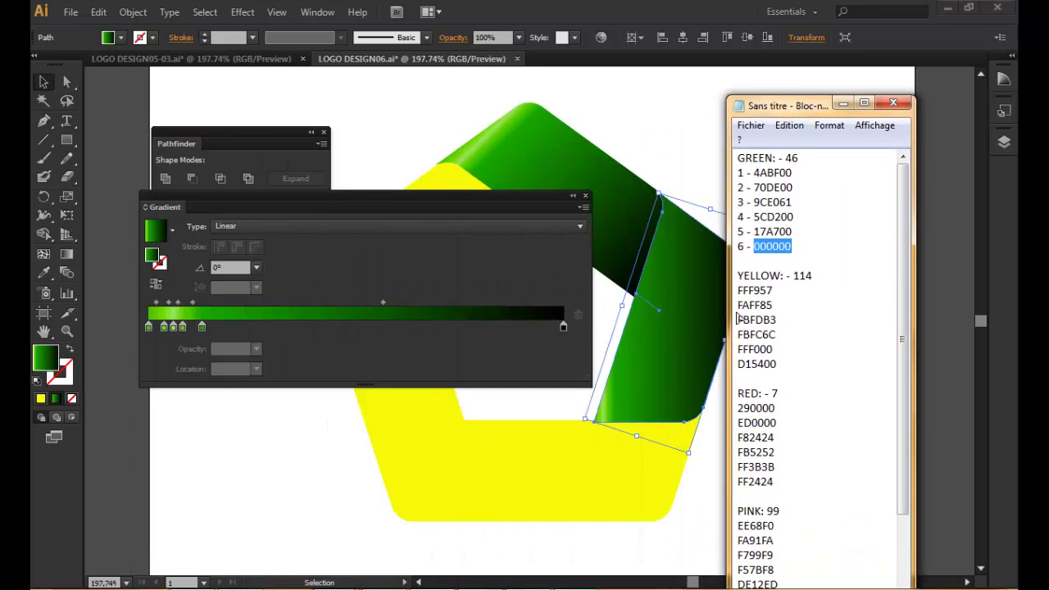
{"action": "left_click", "coordinate": [237, 267]}
{"action": "left_click", "coordinate": [237, 266]}
{"action": "type", "text": "-114"}
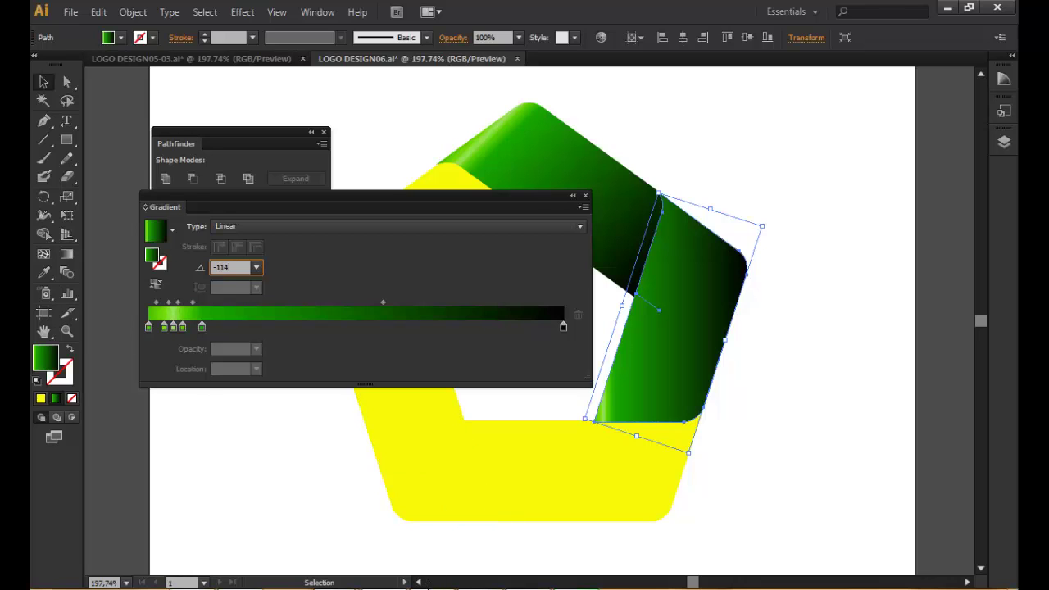
{"action": "left_click", "coordinate": [441, 586]}
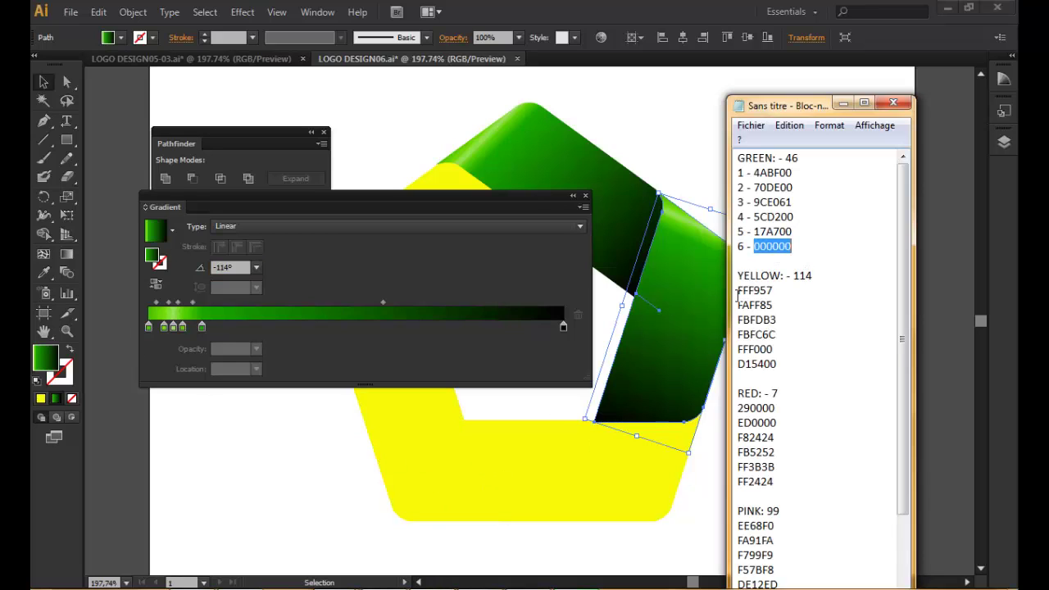
{"action": "left_click_drag", "start_coordinate": [738, 291], "coordinate": [774, 292]}
Recolour the first two gradient stops to FFF957 and FAFF85.
{"action": "key", "text": "ctrl+c"}
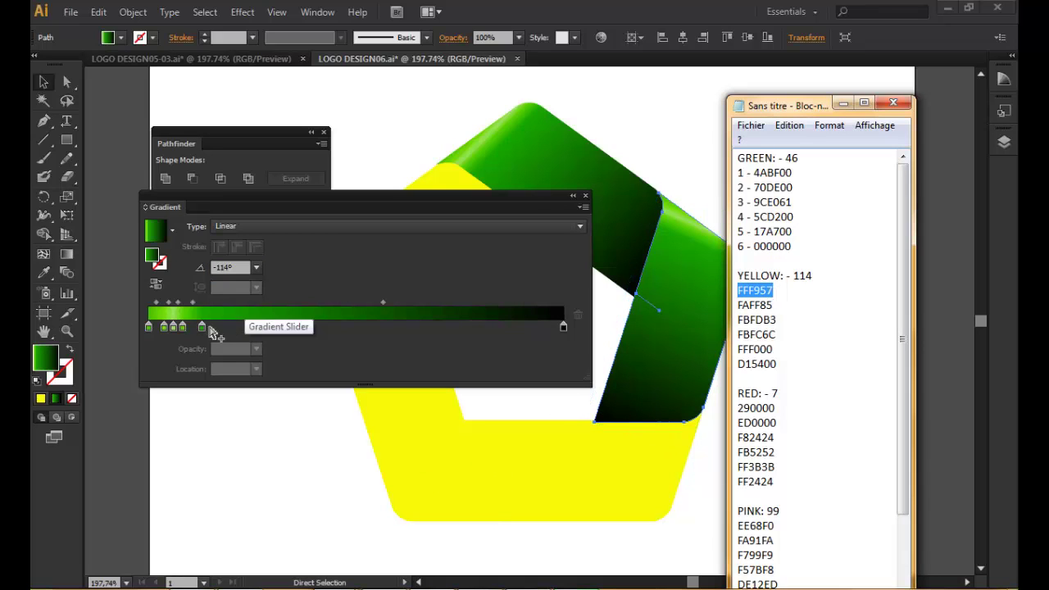
{"action": "left_click", "coordinate": [148, 327]}
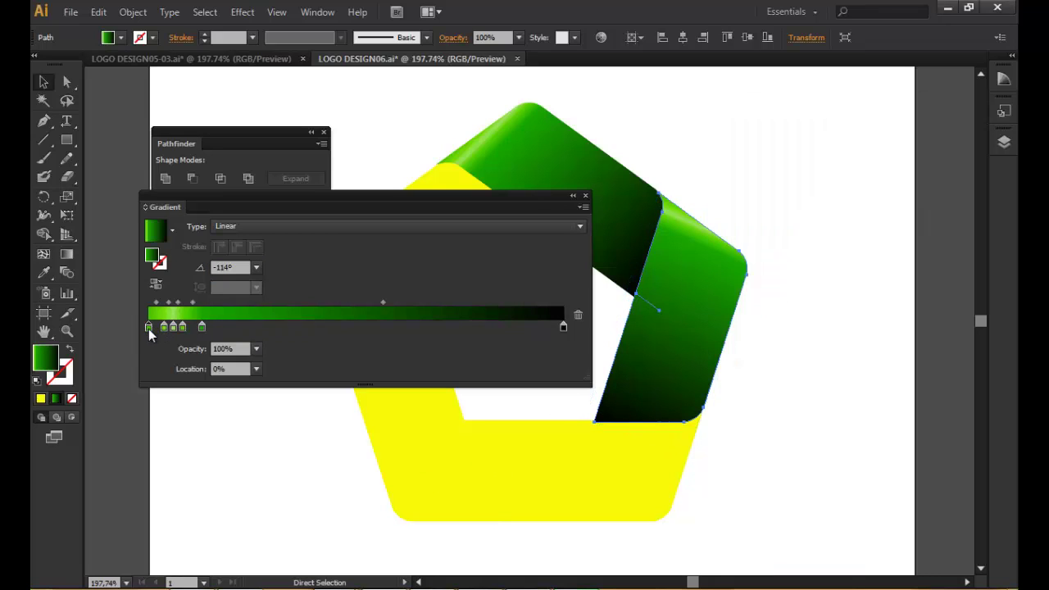
{"action": "double_click", "coordinate": [148, 327]}
{"action": "left_click_drag", "start_coordinate": [543, 464], "coordinate": [506, 460]}
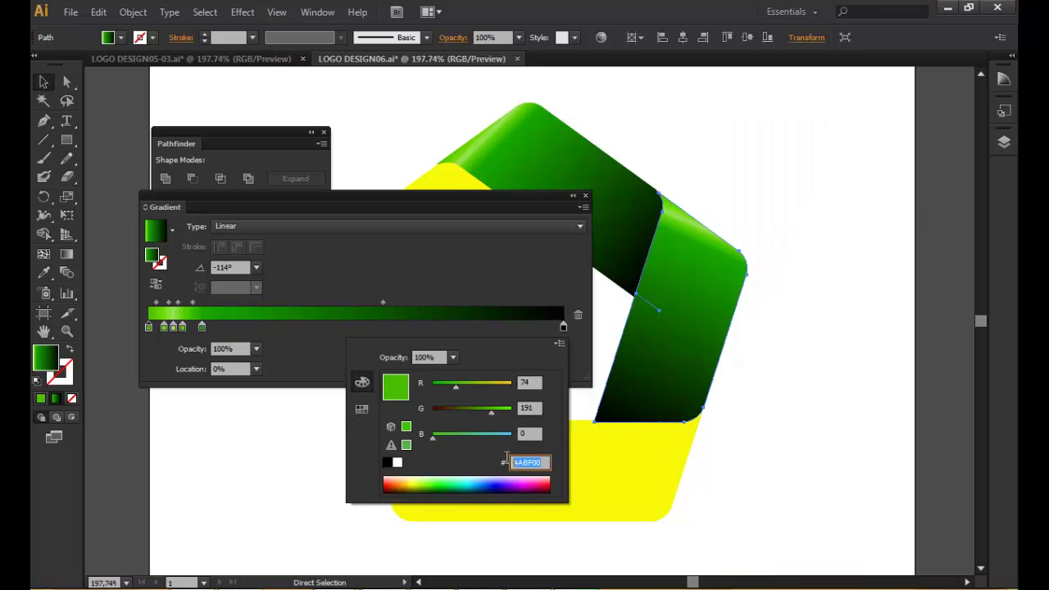
{"action": "key", "text": "ctrl+v"}
{"action": "key", "text": "Tab"}
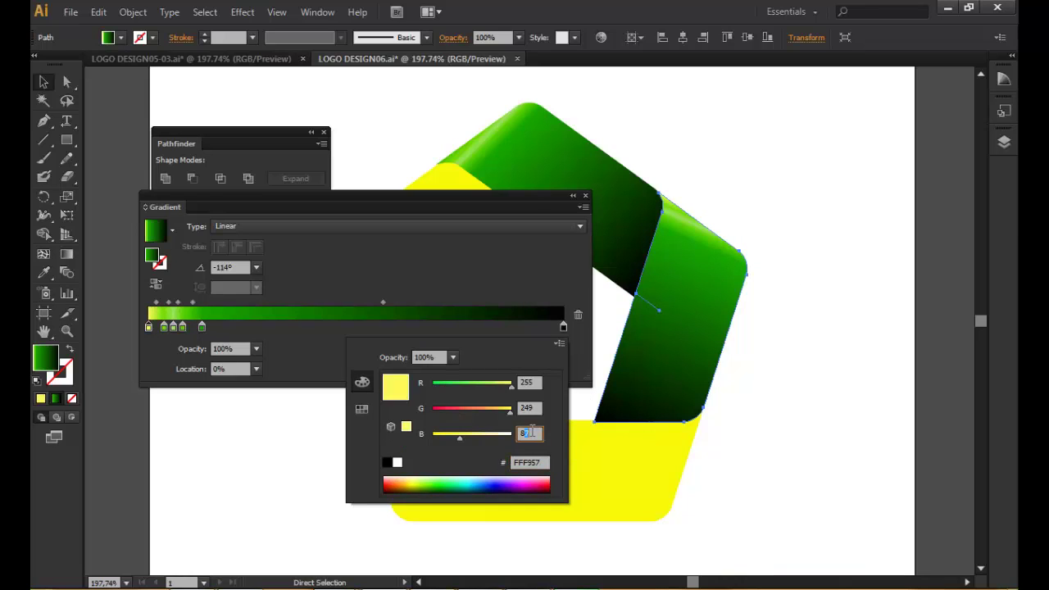
{"action": "key", "text": "alt+Tab"}
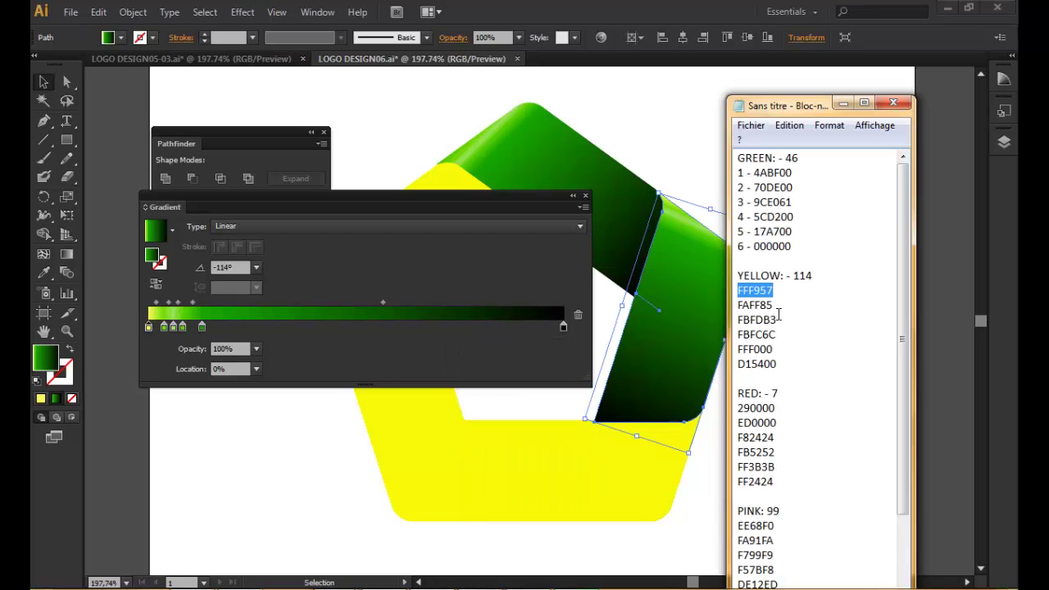
{"action": "double_click", "coordinate": [755, 305]}
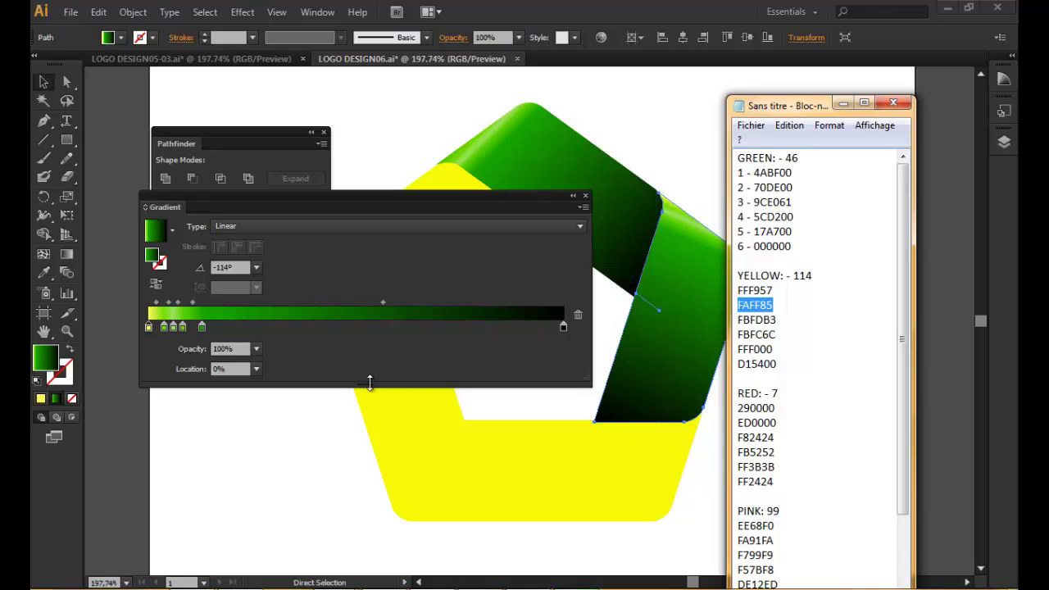
{"action": "left_click", "coordinate": [164, 327]}
{"action": "double_click", "coordinate": [164, 327]}
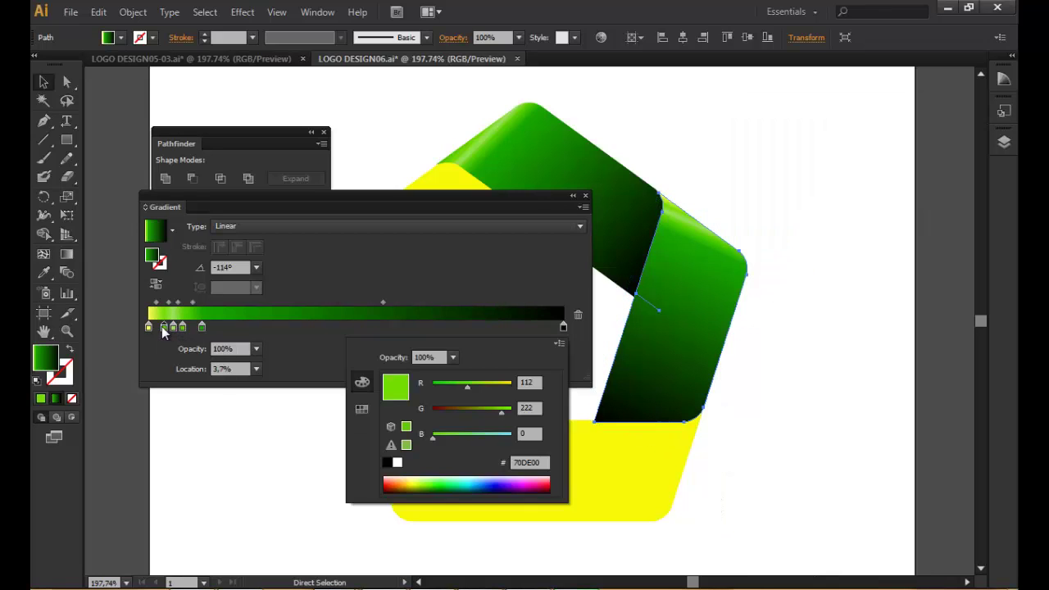
{"action": "left_click", "coordinate": [521, 462]}
{"action": "key", "text": "ctrl+v"}
{"action": "key", "text": "Tab"}
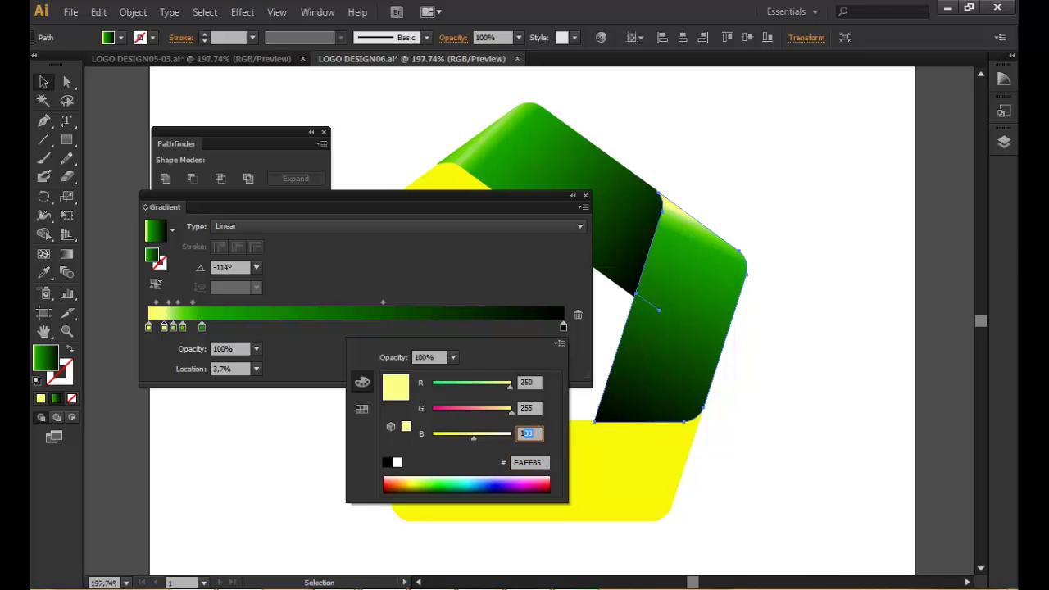
Set the third stop to FBFDB3 and begin entering FBFC6C for the fourth stop.
{"action": "key", "text": "alt+Tab"}
{"action": "left_click_drag", "start_coordinate": [776, 319], "coordinate": [737, 319]}
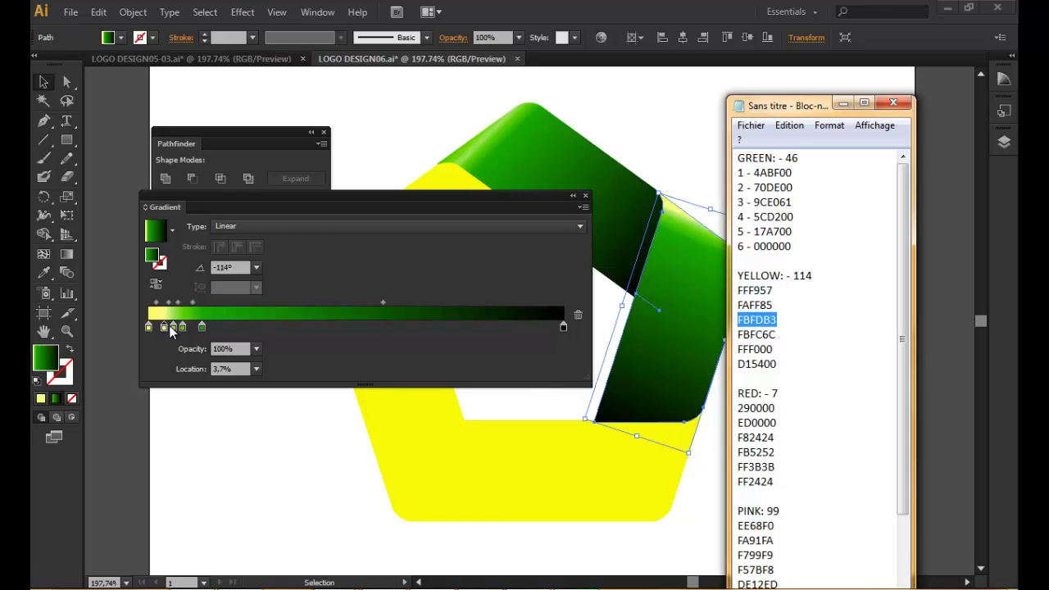
{"action": "double_click", "coordinate": [173, 326]}
{"action": "double_click", "coordinate": [531, 462]}
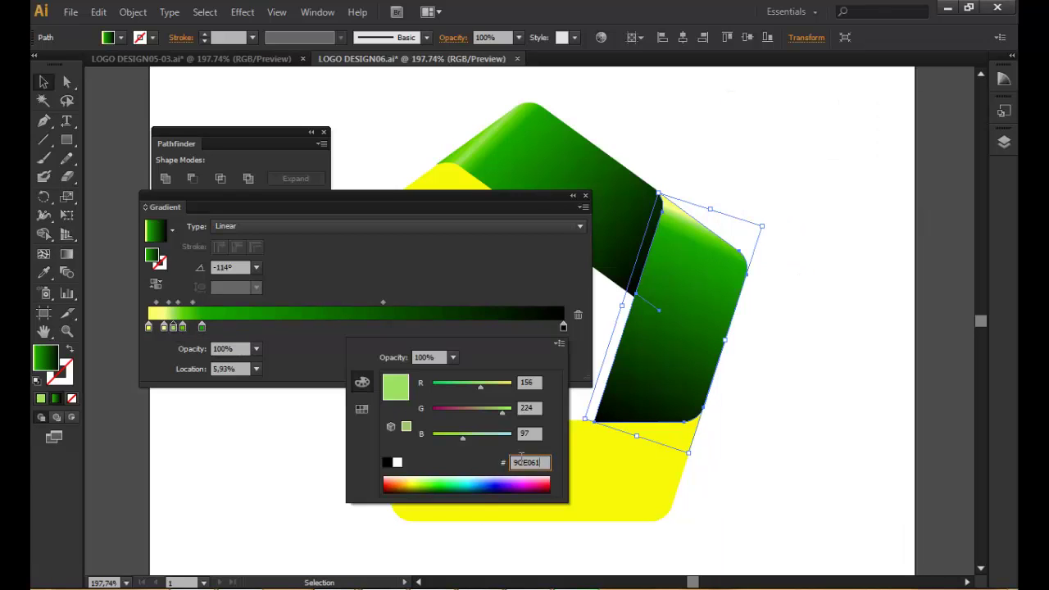
{"action": "key", "text": "ctrl+v"}
{"action": "key", "text": "Return"}
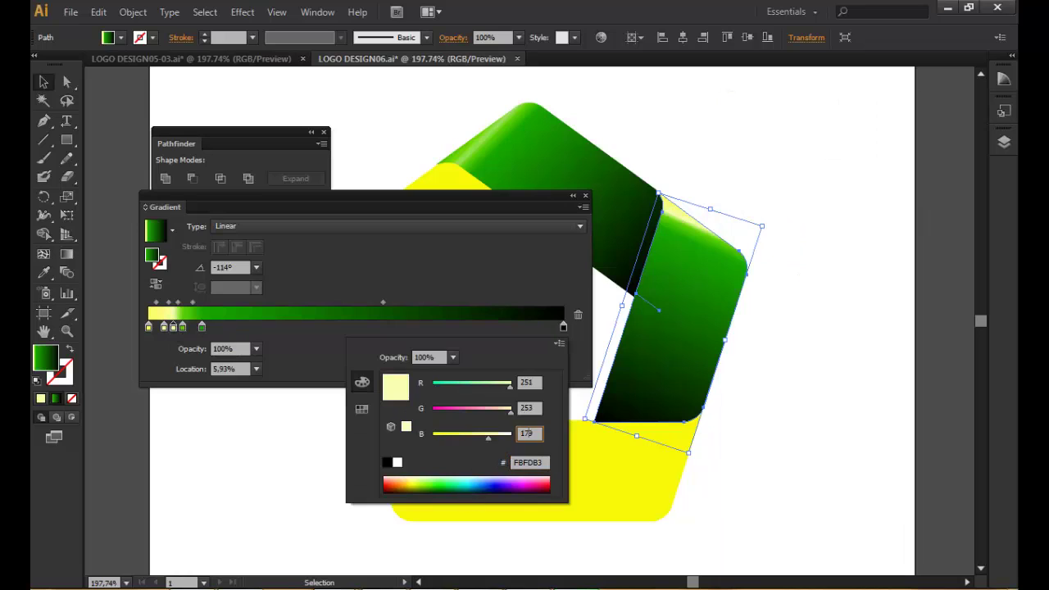
{"action": "key", "text": "alt+Tab"}
{"action": "left_click_drag", "start_coordinate": [783, 335], "coordinate": [736, 335]}
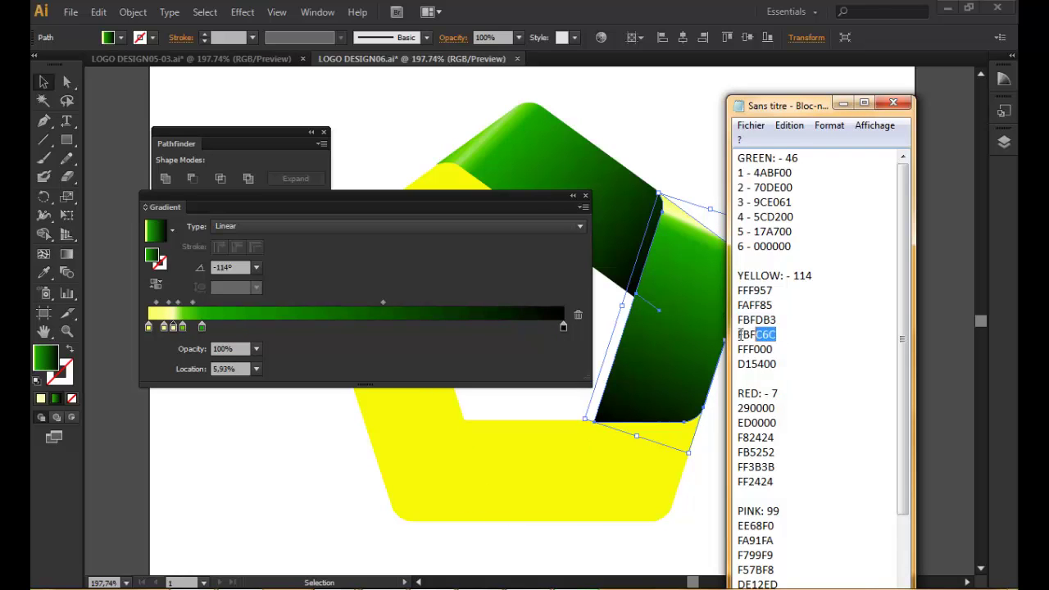
{"action": "key", "text": "ctrl+c"}
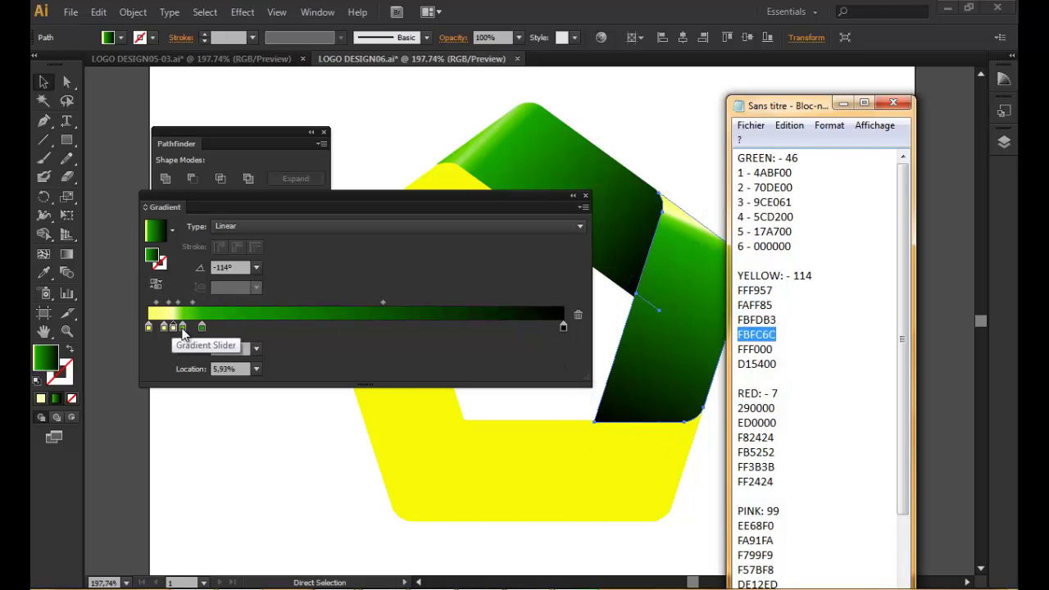
{"action": "double_click", "coordinate": [182, 327]}
{"action": "left_click", "coordinate": [545, 462]}
{"action": "type", "text": "FBFC6C"}
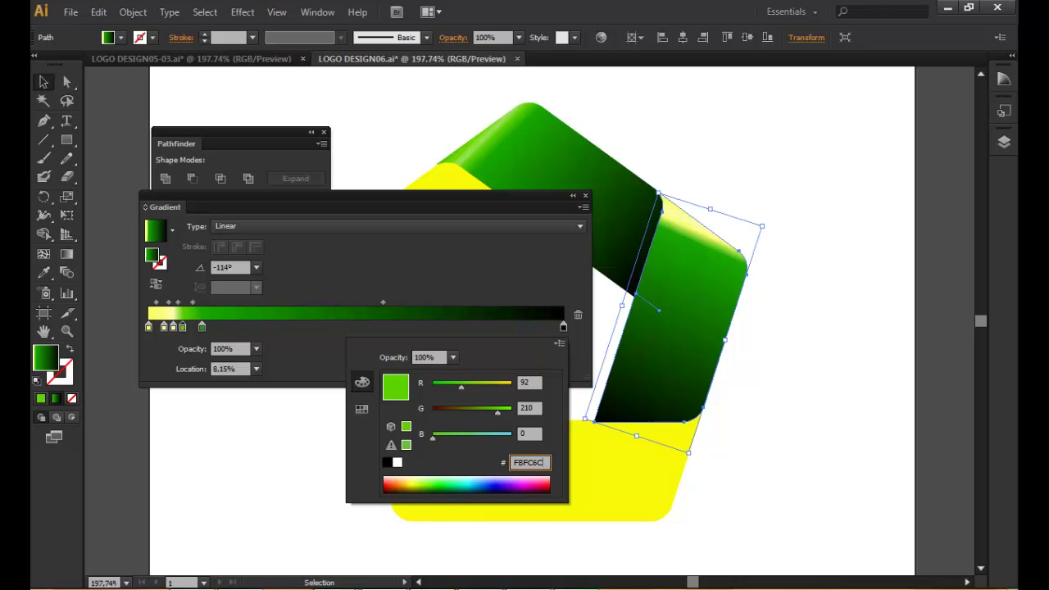
Finish the fourth stop as FBFC6C and set the fifth stop to FFF000.
{"action": "key", "text": "alt+Tab"}
{"action": "left_click_drag", "start_coordinate": [782, 350], "coordinate": [735, 350]}
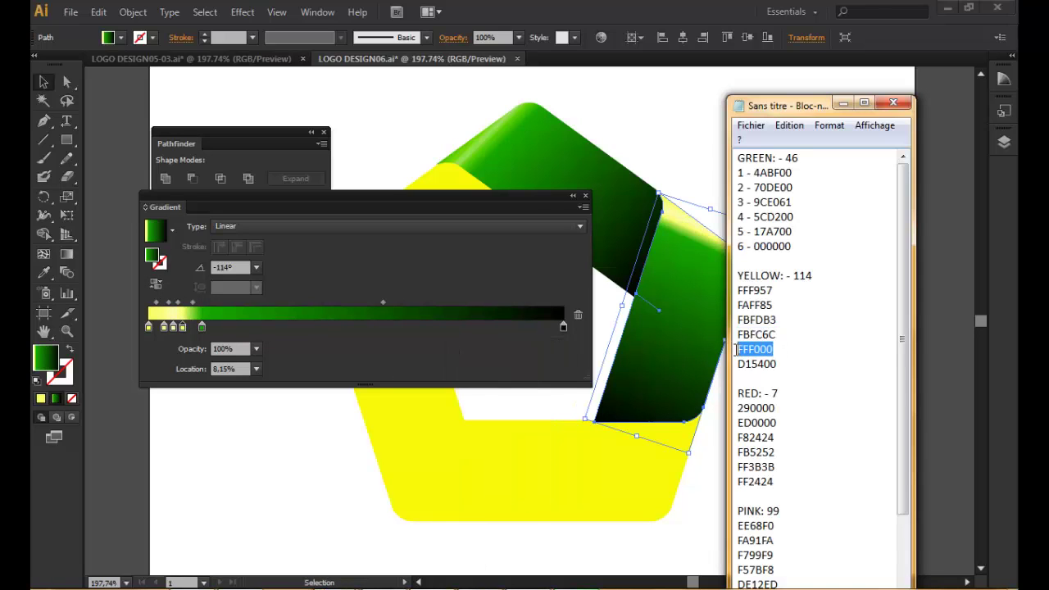
{"action": "left_click", "coordinate": [203, 328]}
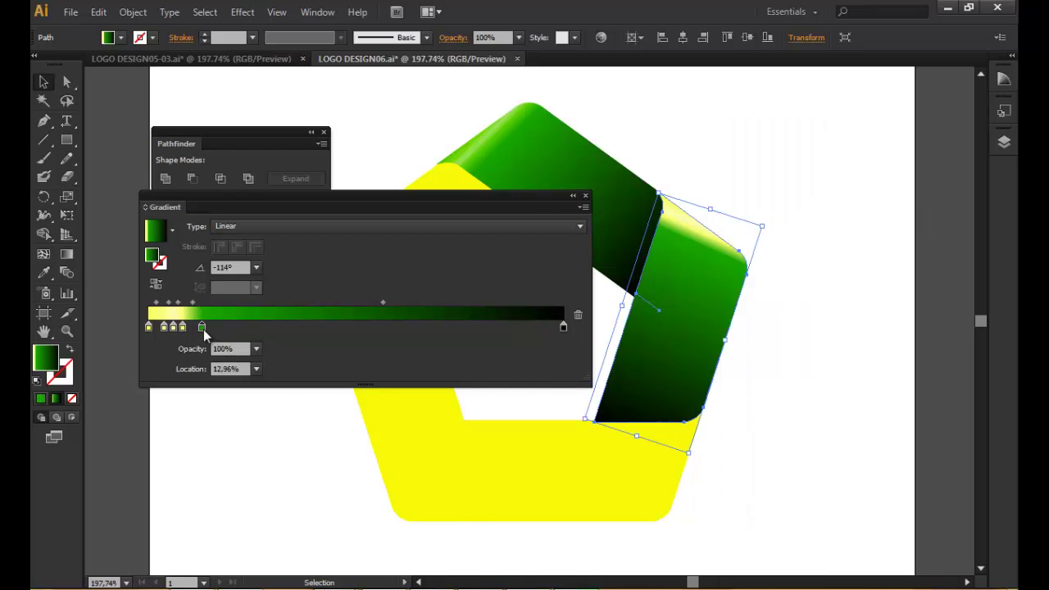
{"action": "double_click", "coordinate": [203, 328]}
{"action": "left_click_drag", "start_coordinate": [544, 462], "coordinate": [499, 463]}
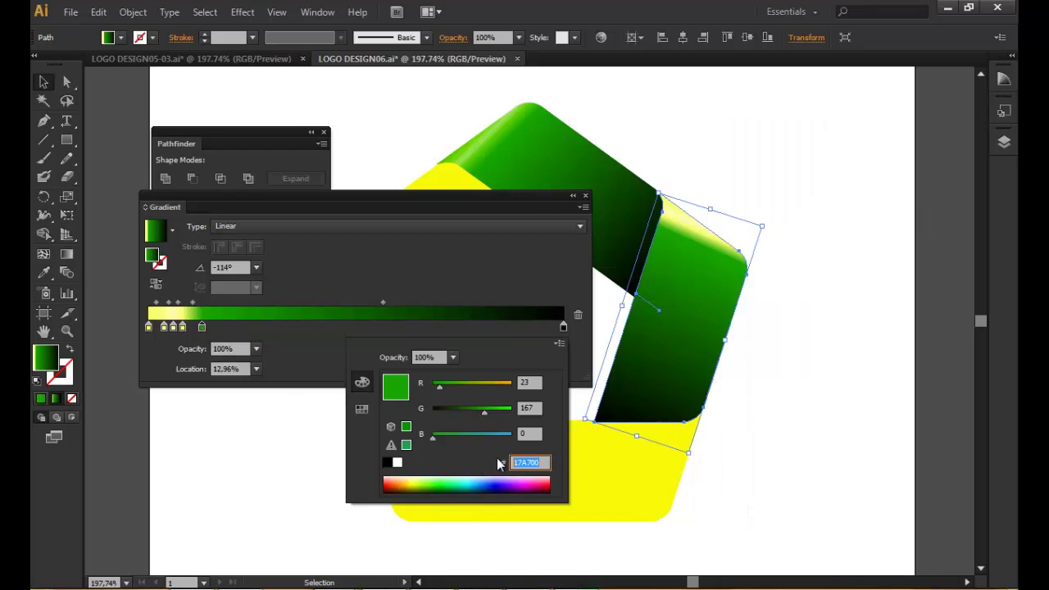
{"action": "key", "text": "ctrl+v"}
{"action": "left_click", "coordinate": [529, 435]}
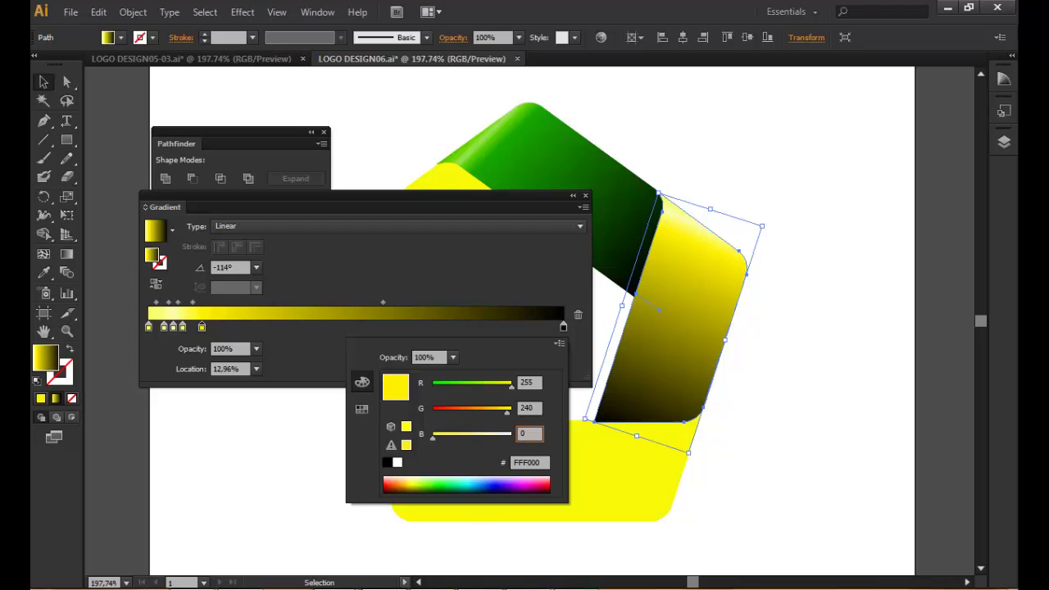
Set the end stop to orange D15400 and move it in to 91.48%.
{"action": "key", "text": "alt+Tab"}
{"action": "left_click_drag", "start_coordinate": [781, 367], "coordinate": [744, 366]}
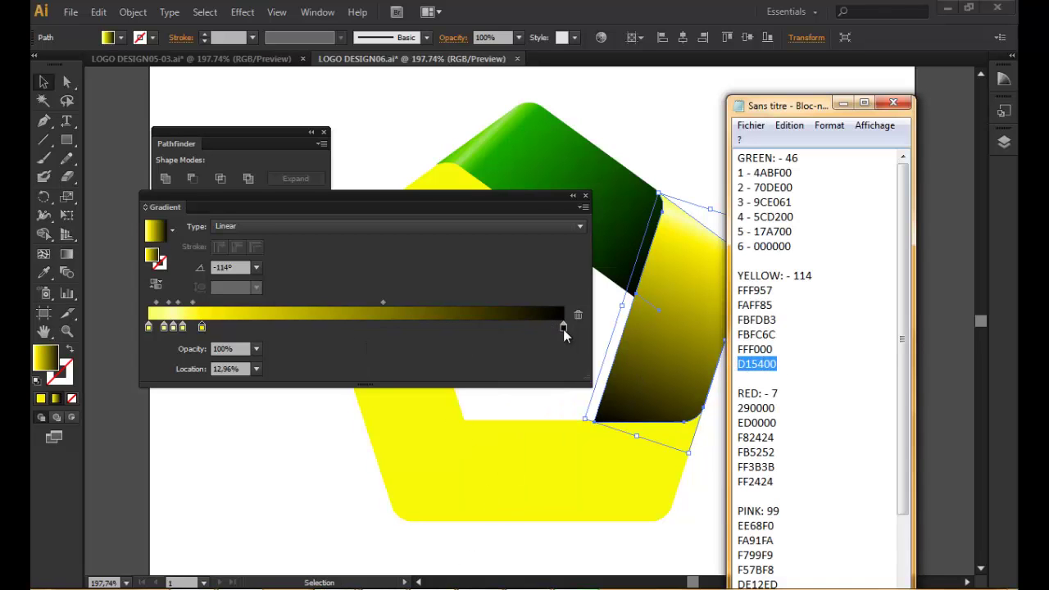
{"action": "double_click", "coordinate": [563, 327]}
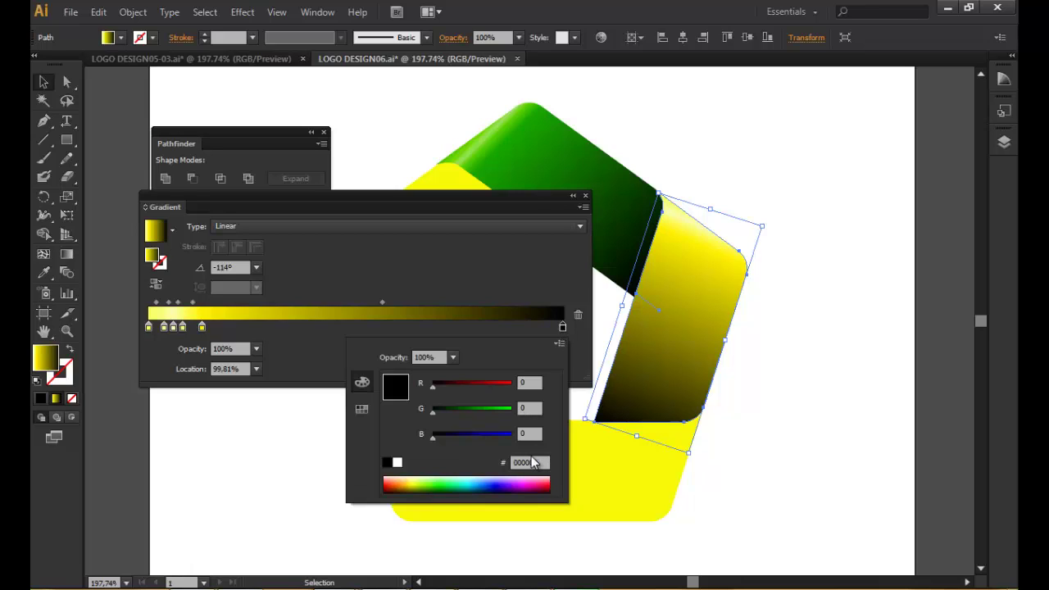
{"action": "double_click", "coordinate": [536, 462]}
{"action": "type", "text": "D15400"}
{"action": "left_click", "coordinate": [531, 435]}
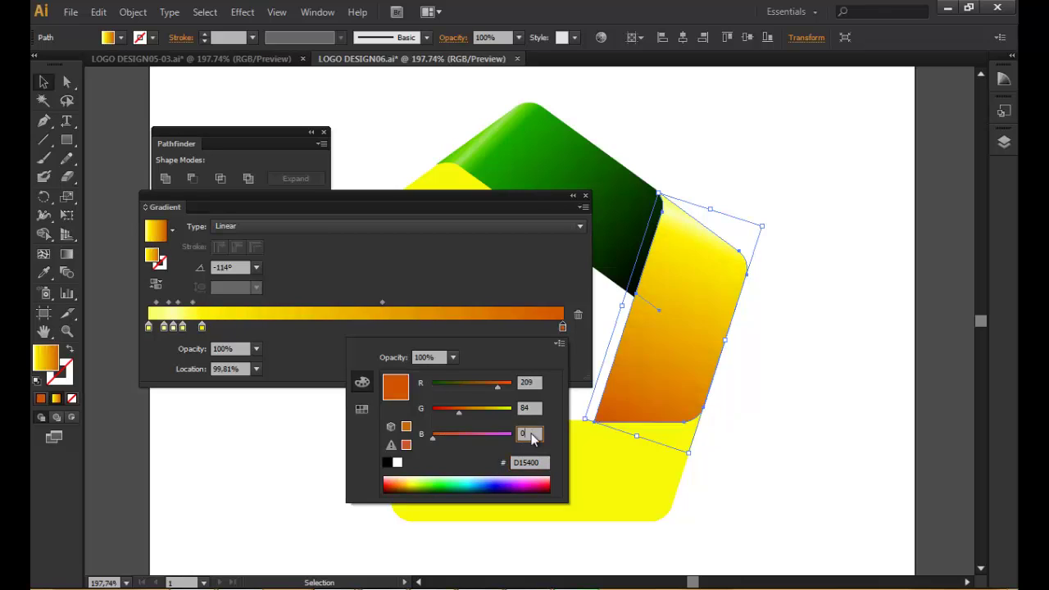
{"action": "left_click", "coordinate": [564, 332]}
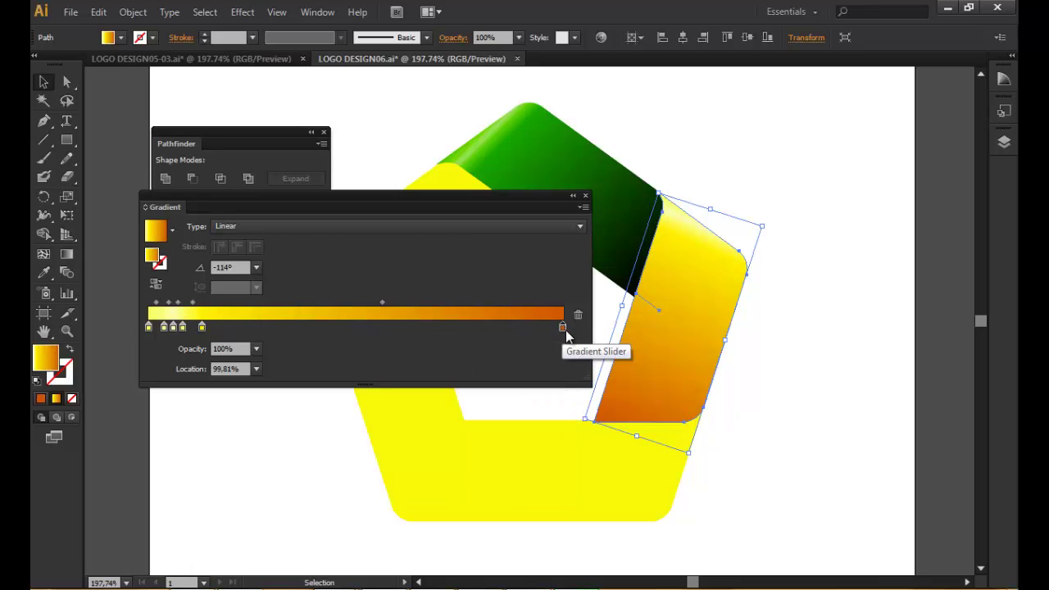
{"action": "left_click_drag", "start_coordinate": [564, 329], "coordinate": [521, 330]}
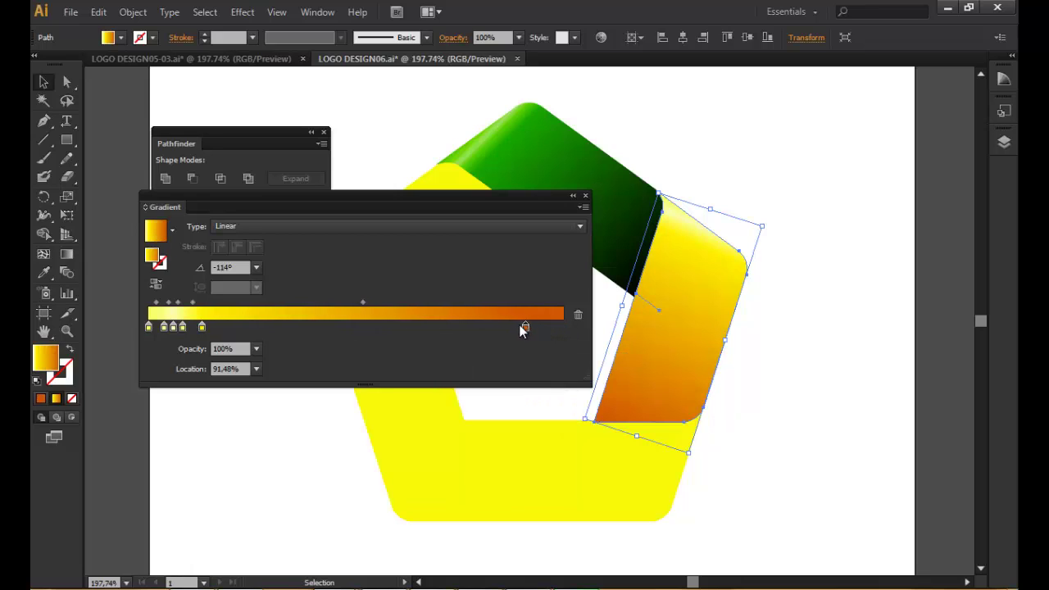
Shift the gradient midpoint toward the orange end, then switch to LOGO DESIGN05-03.ai.
{"action": "left_click_drag", "start_coordinate": [343, 302], "coordinate": [427, 303]}
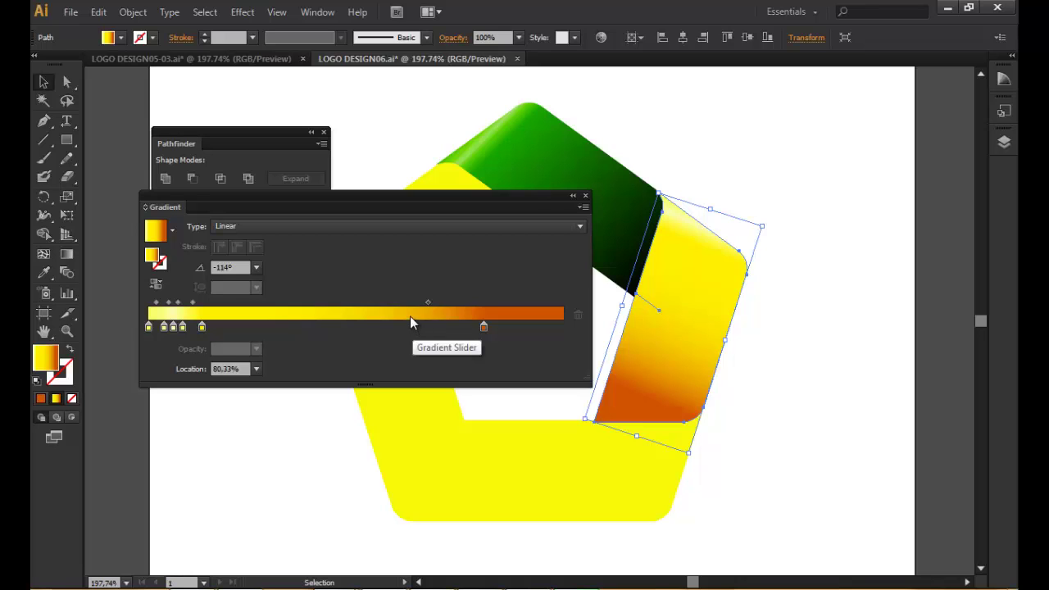
{"action": "left_click", "coordinate": [235, 64]}
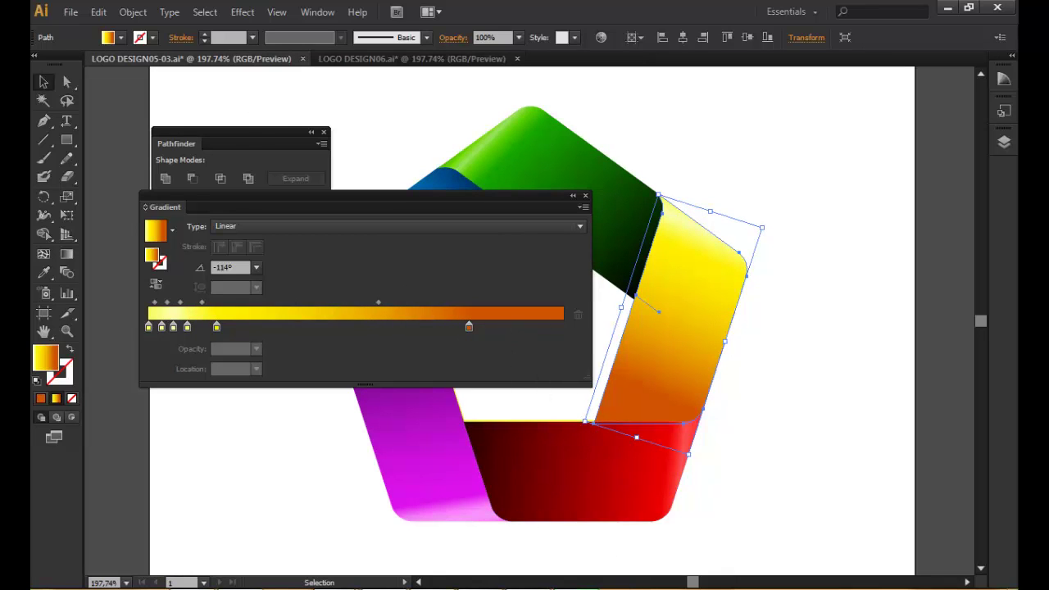
Bring the Notepad colour list forward and scroll to the RED, PINK and BLUE codes.
{"action": "key", "text": "alt+Tab"}
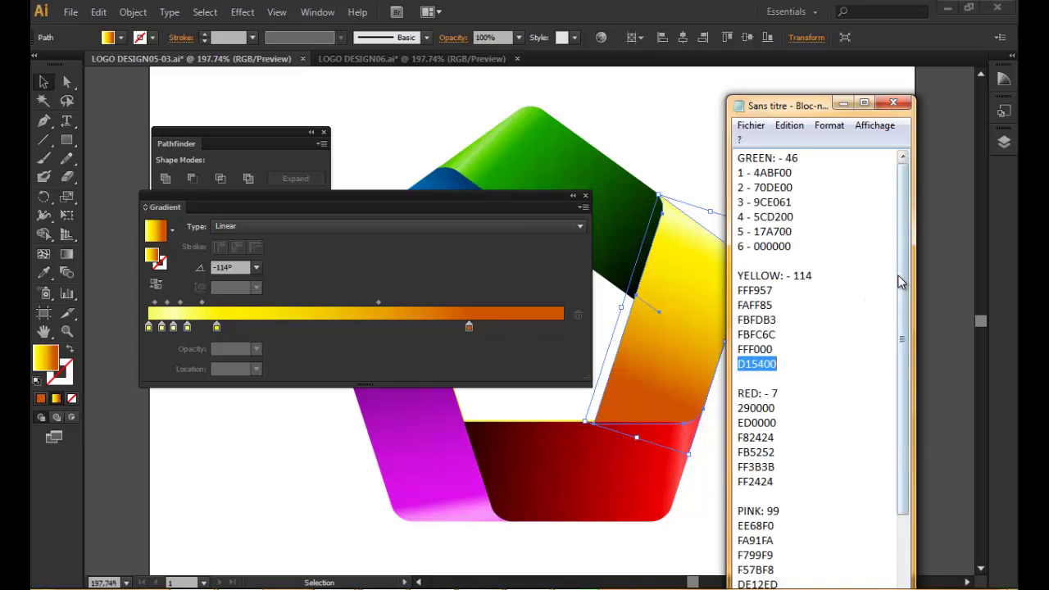
{"action": "left_click_drag", "start_coordinate": [901, 295], "coordinate": [905, 361]}
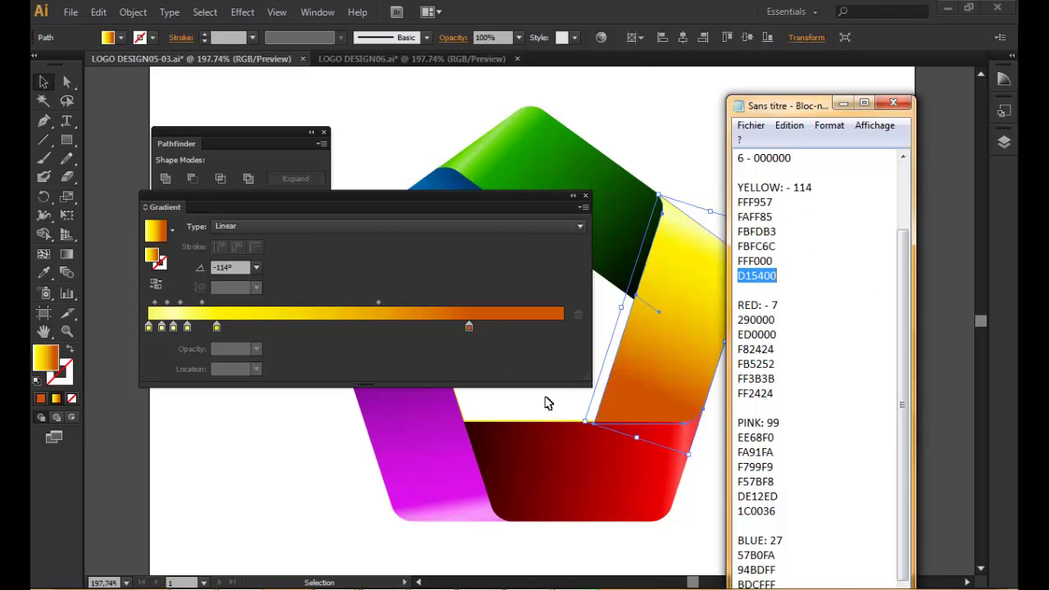